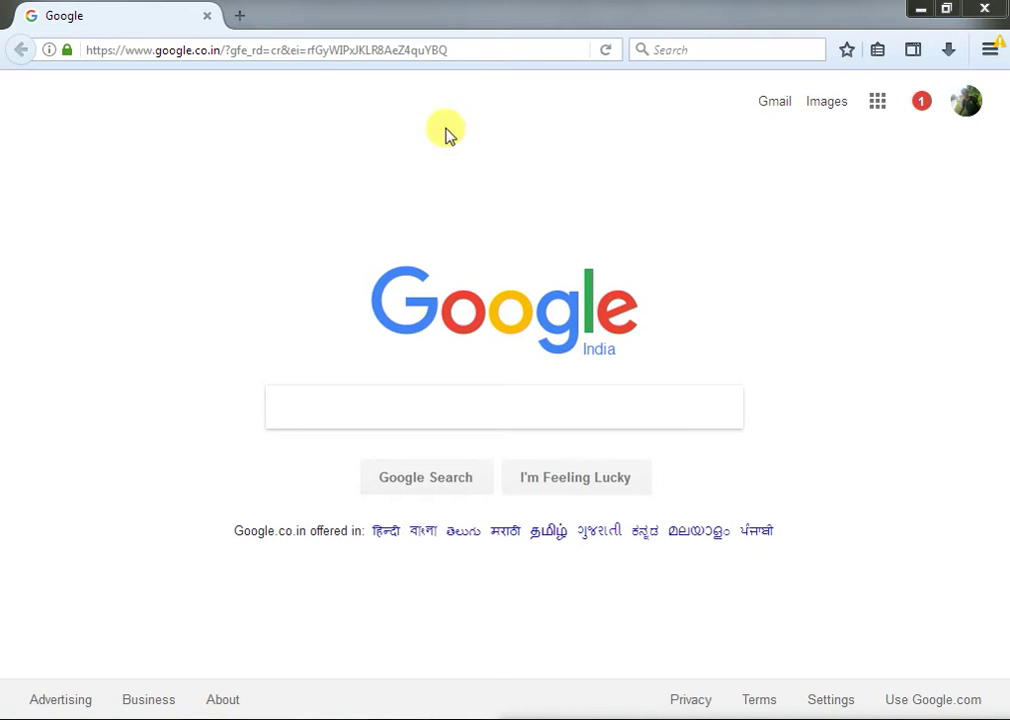
- Go to aws.amazon.com and open the S3 service in the AWS Management Console
{"action": "left_click", "coordinate": [462, 51]}
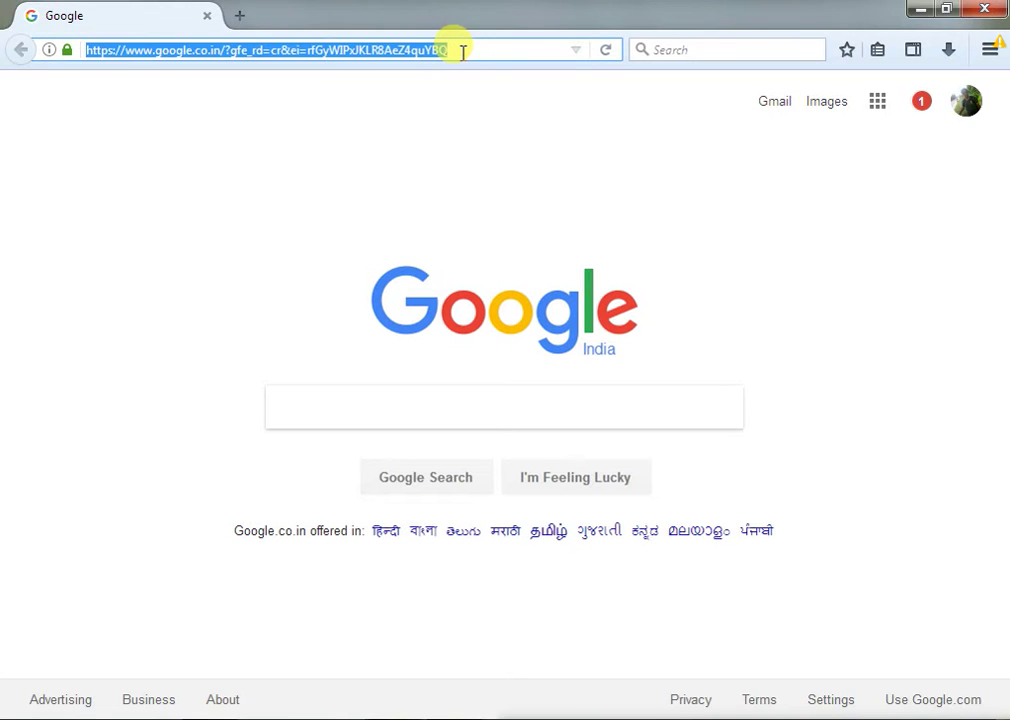
{"action": "type", "text": "aws.amazon.com/"}
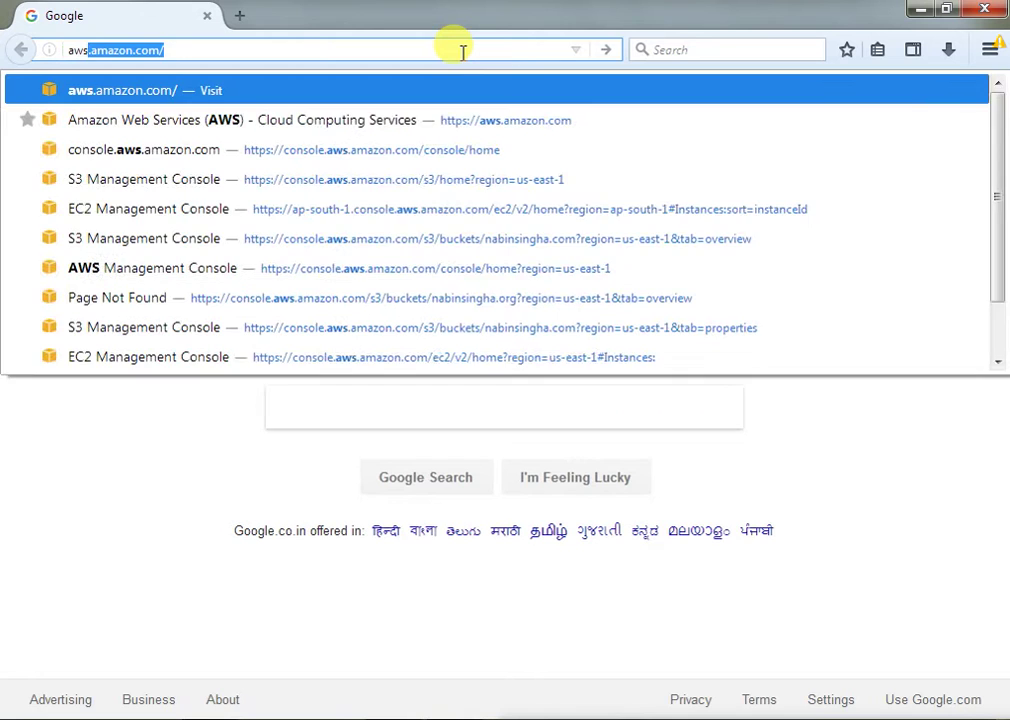
{"action": "key", "text": "Return"}
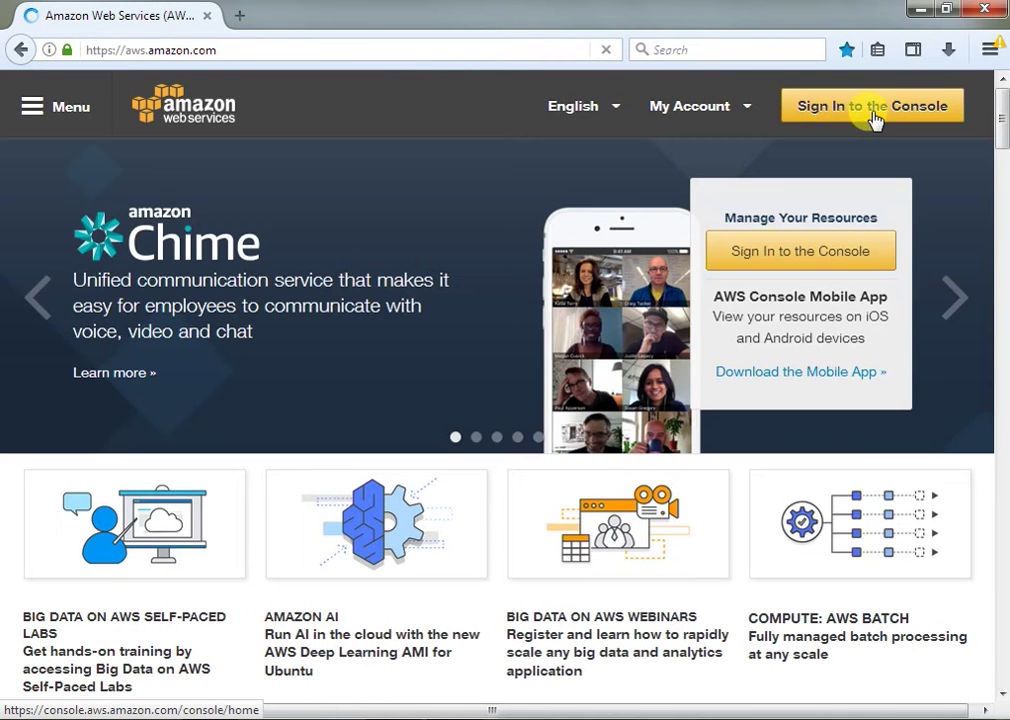
{"action": "left_click", "coordinate": [872, 118]}
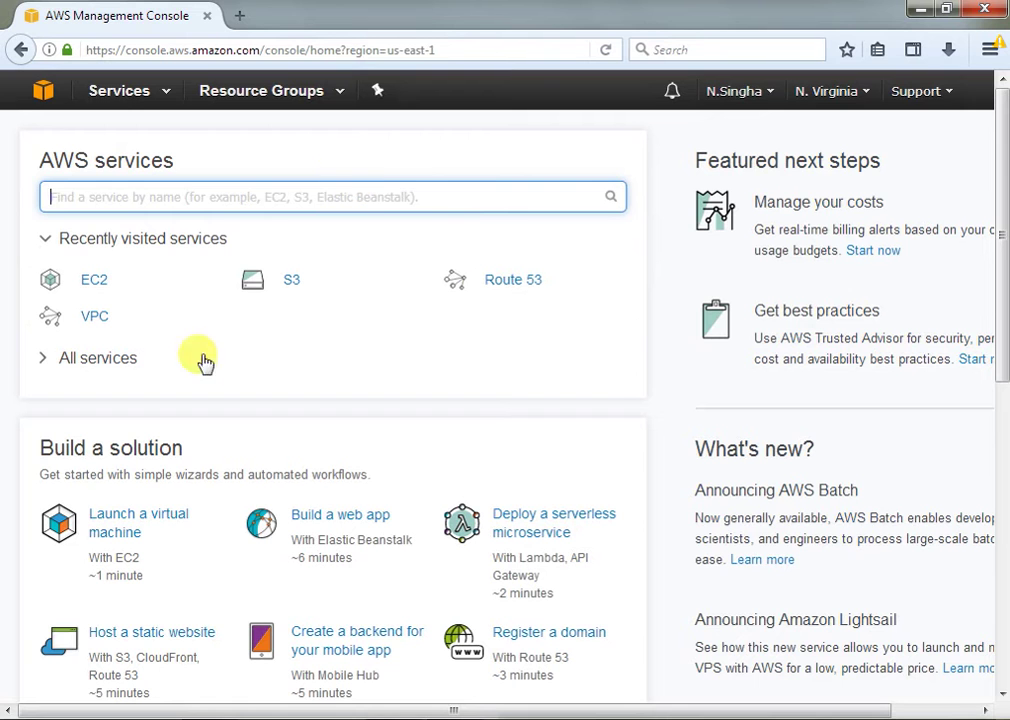
{"action": "left_click", "coordinate": [168, 95]}
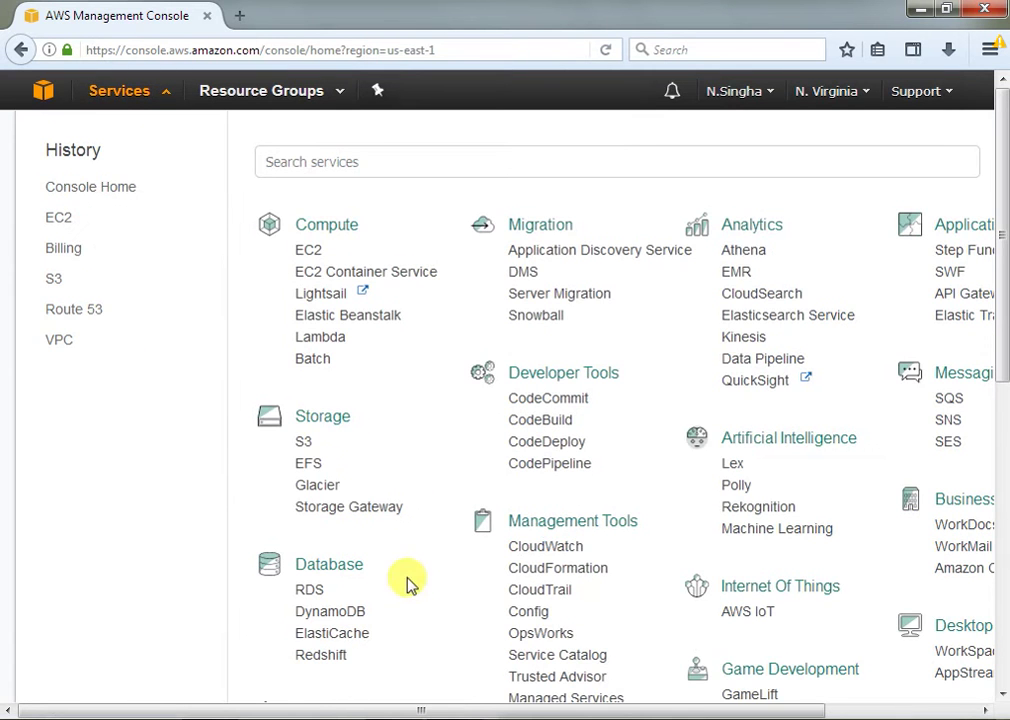
{"action": "left_click", "coordinate": [304, 442]}
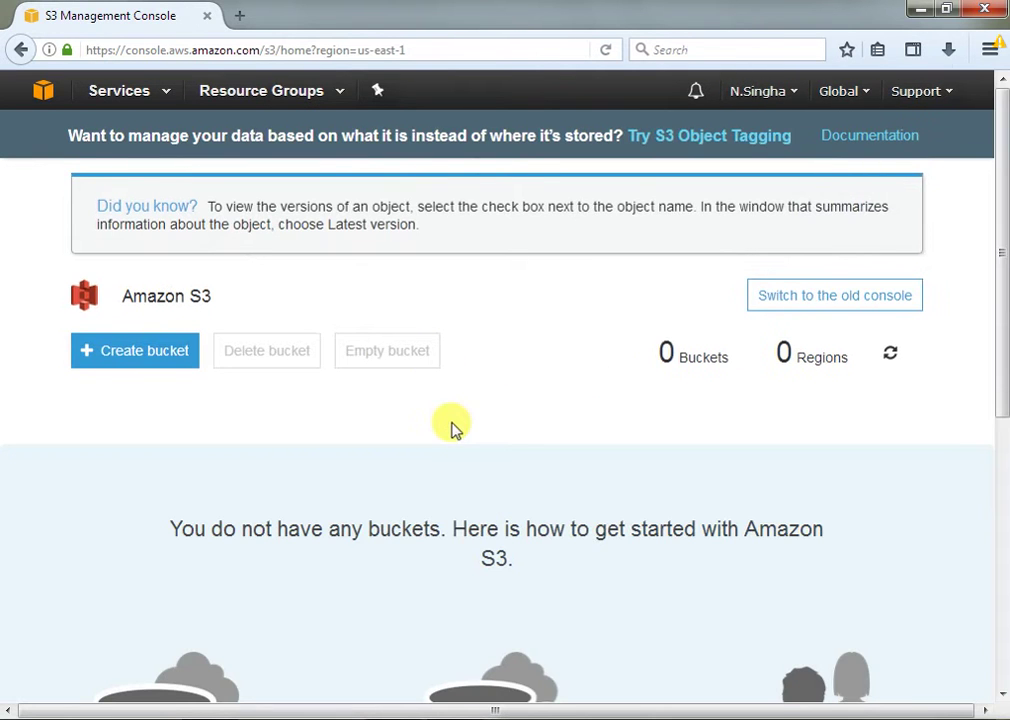
{"action": "left_click", "coordinate": [162, 358]}
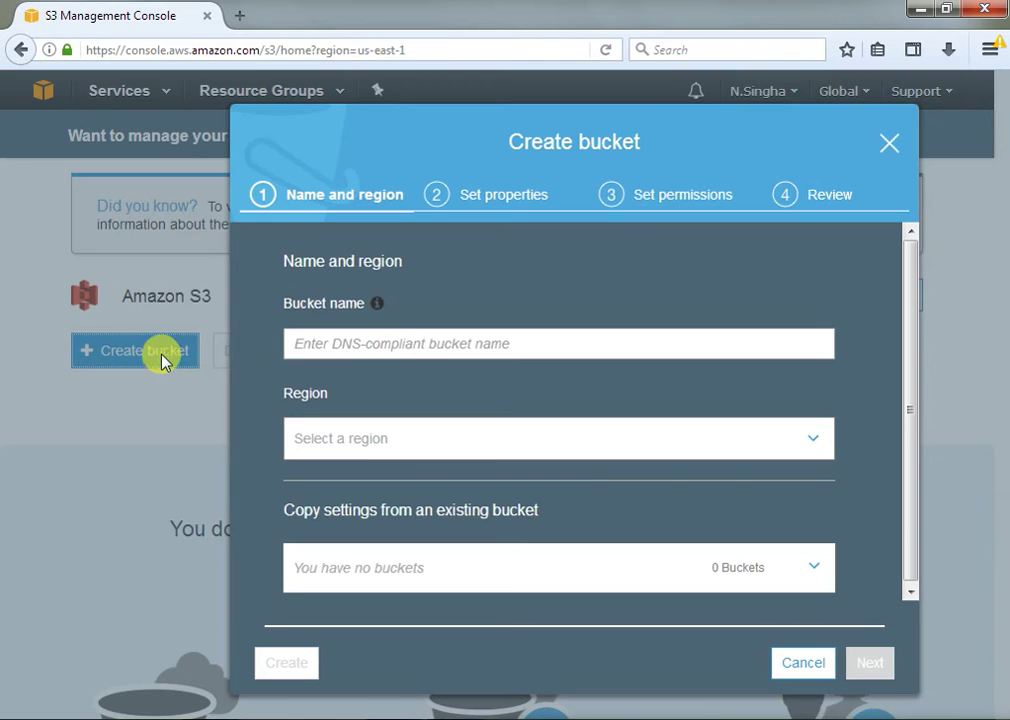
{"action": "left_click", "coordinate": [411, 347]}
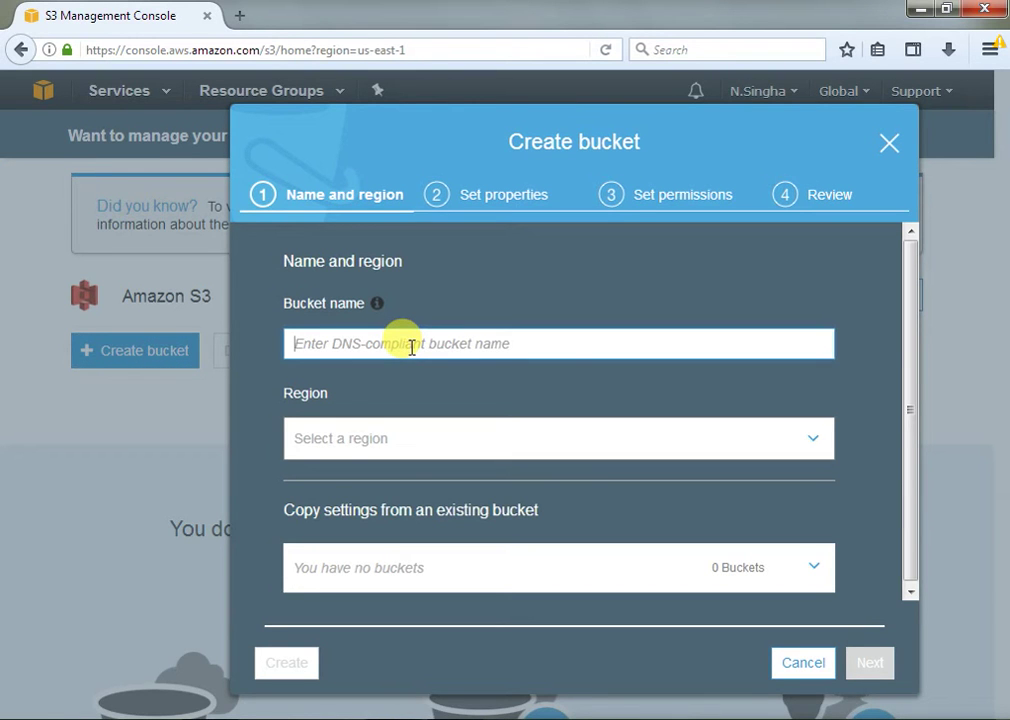
{"action": "left_click_drag", "start_coordinate": [652, 165], "coordinate": [620, 310]}
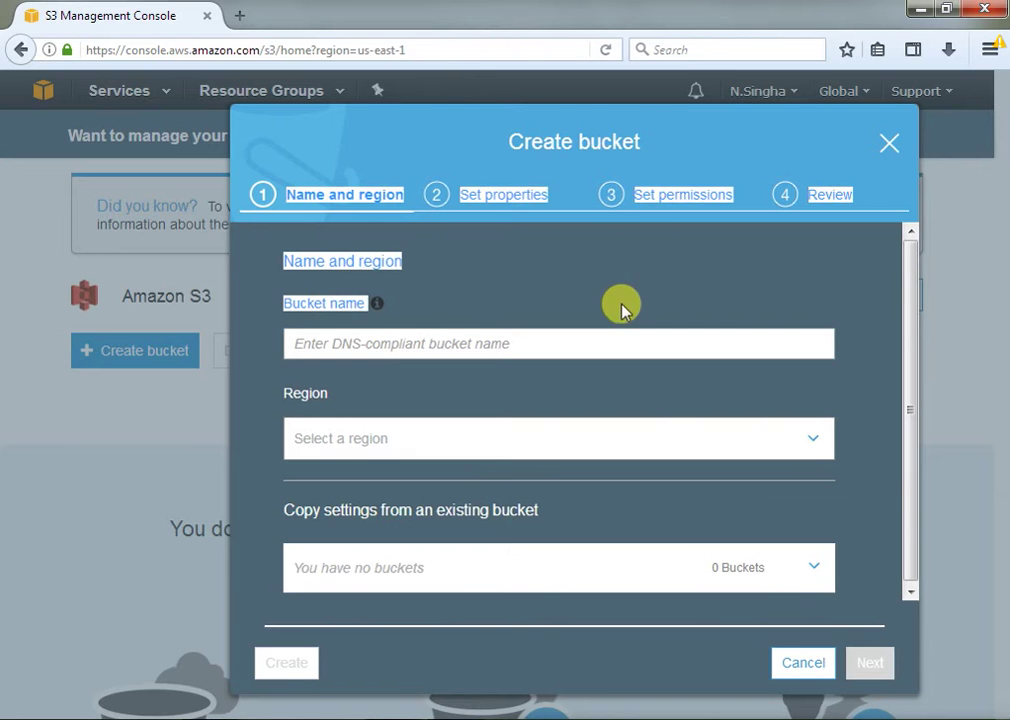
{"action": "left_click", "coordinate": [885, 150]}
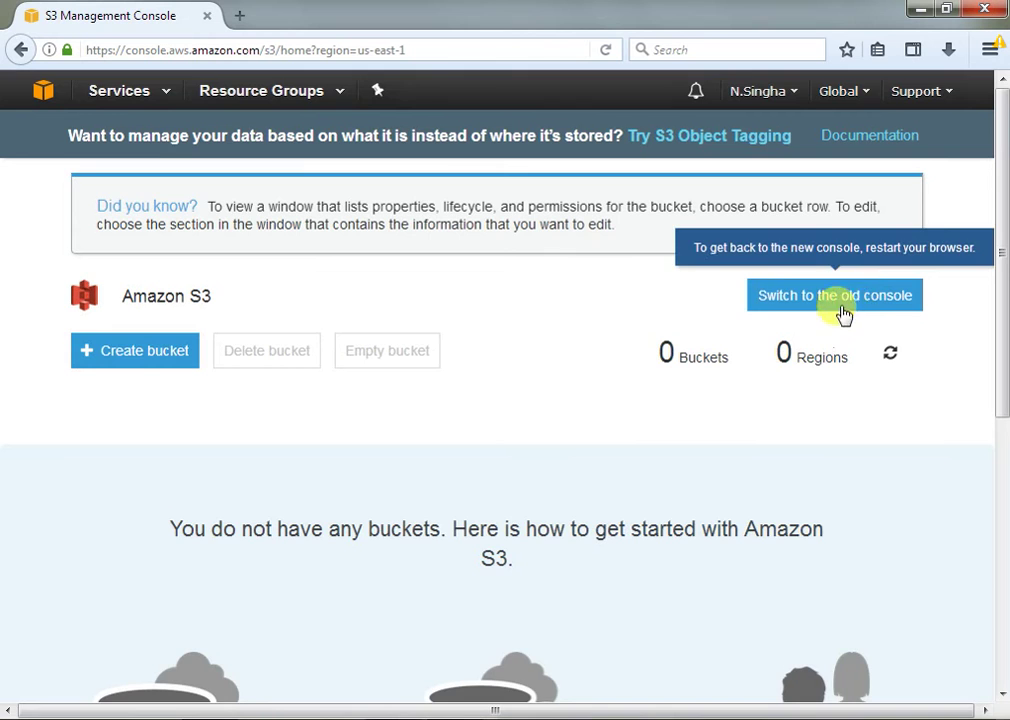
- Switch to the old S3 console and create a bucket named with the owner's full name in the Northern California region
{"action": "left_click", "coordinate": [874, 305]}
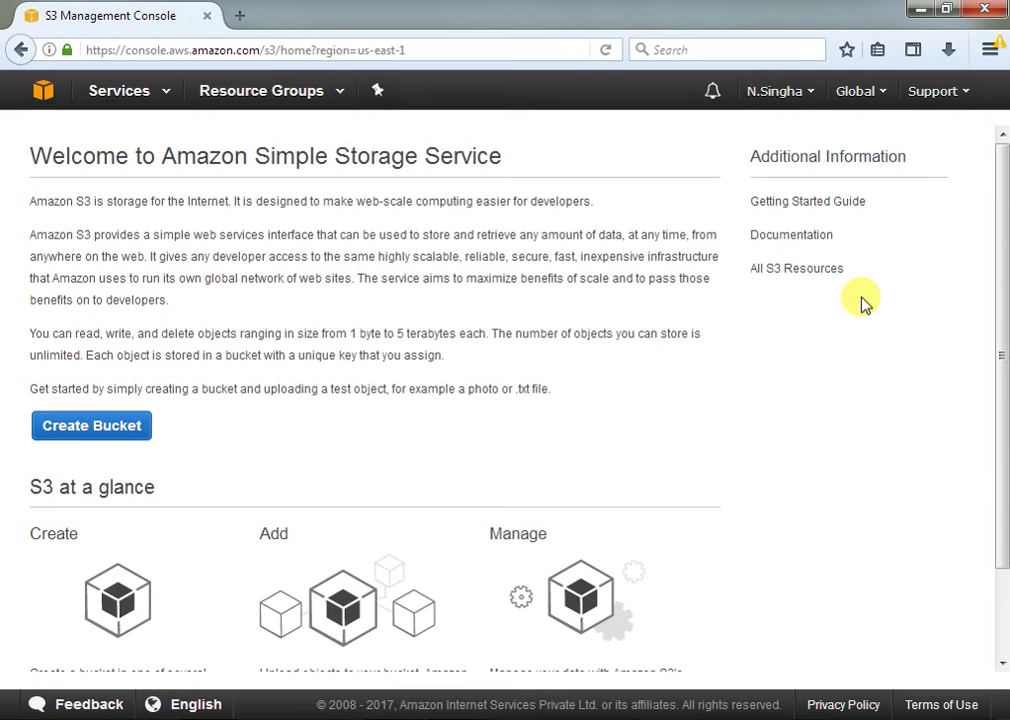
{"action": "left_click", "coordinate": [110, 435]}
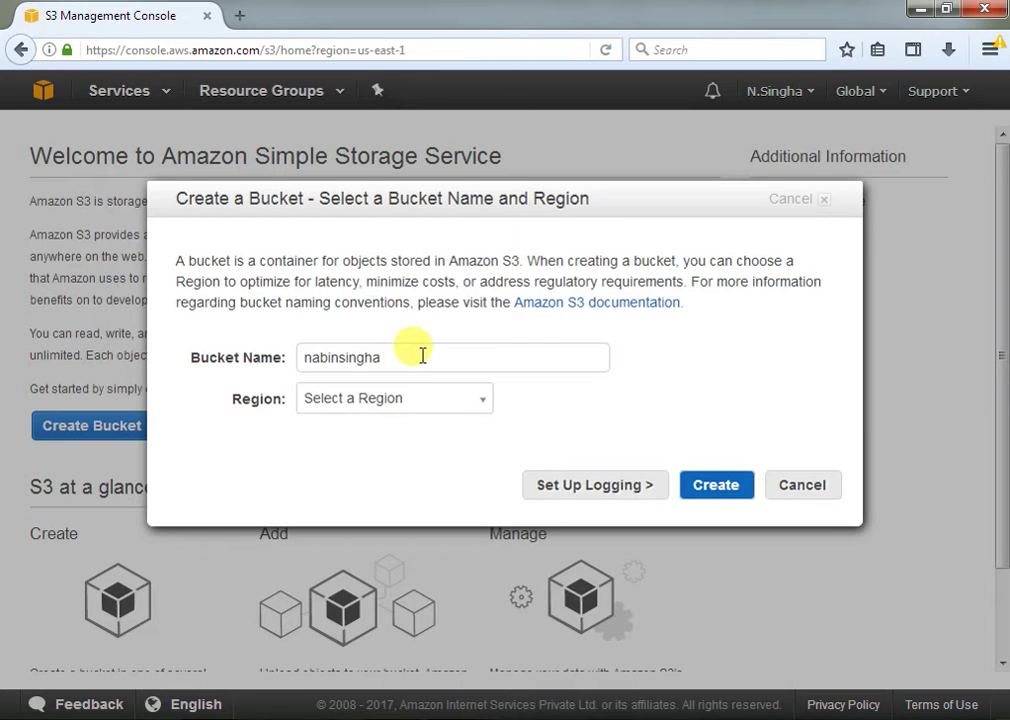
{"action": "left_click", "coordinate": [482, 400]}
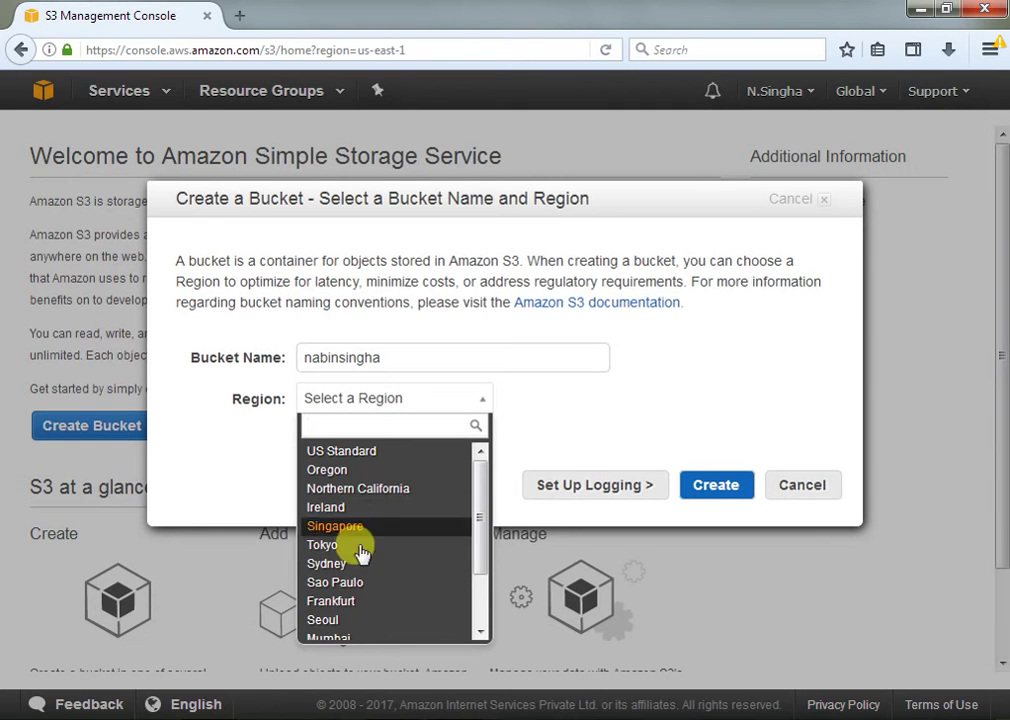
{"action": "left_click", "coordinate": [395, 488]}
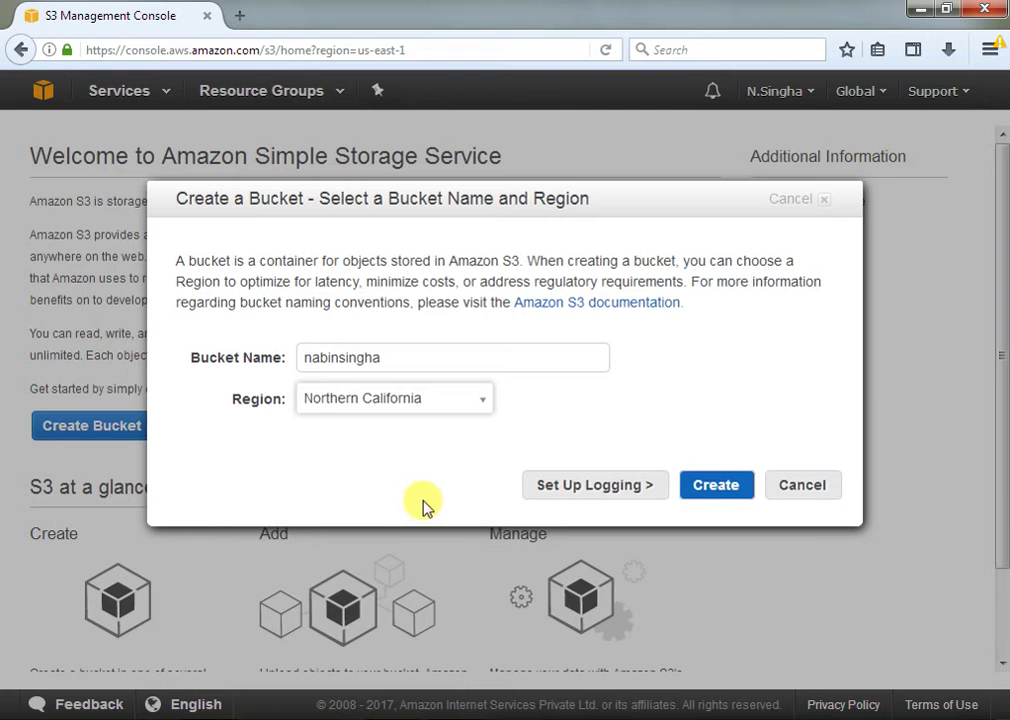
{"action": "left_click", "coordinate": [716, 484]}
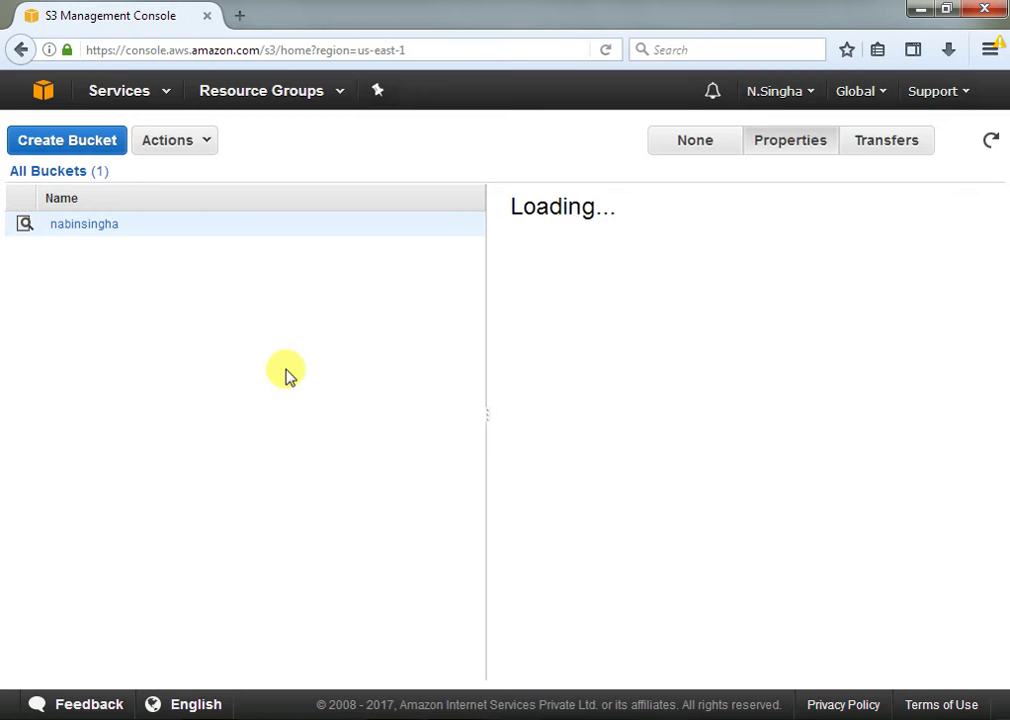
- Create a second bucket named with the owner's full name plus .org in the Singapore region
{"action": "left_click", "coordinate": [80, 146]}
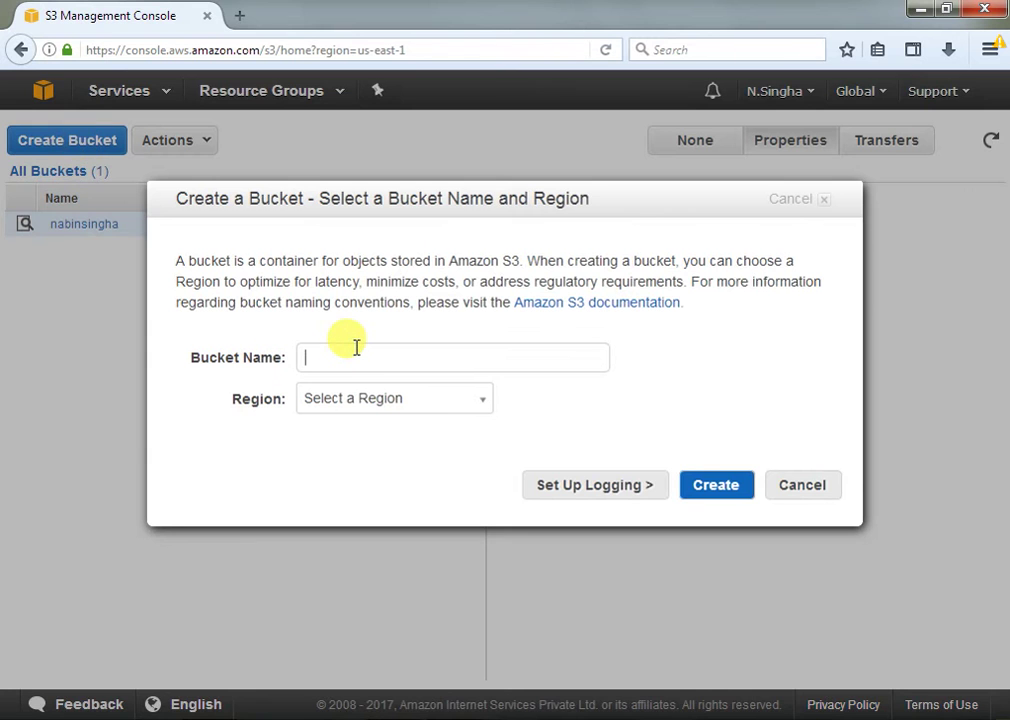
{"action": "type", "text": "nabinsingha.org"}
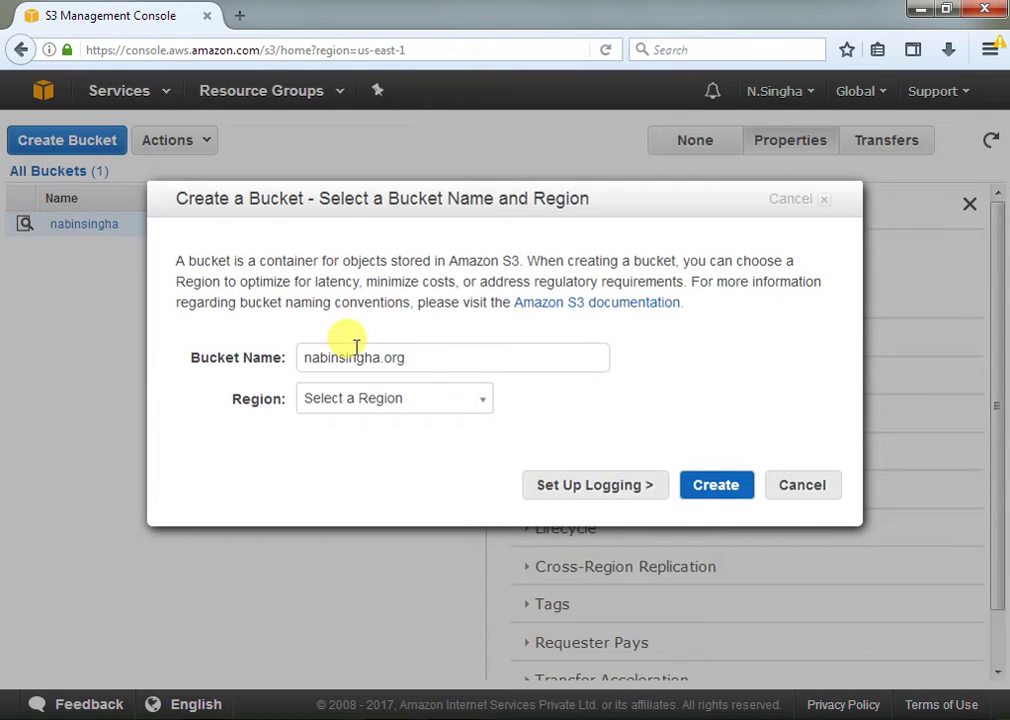
{"action": "left_click", "coordinate": [430, 399]}
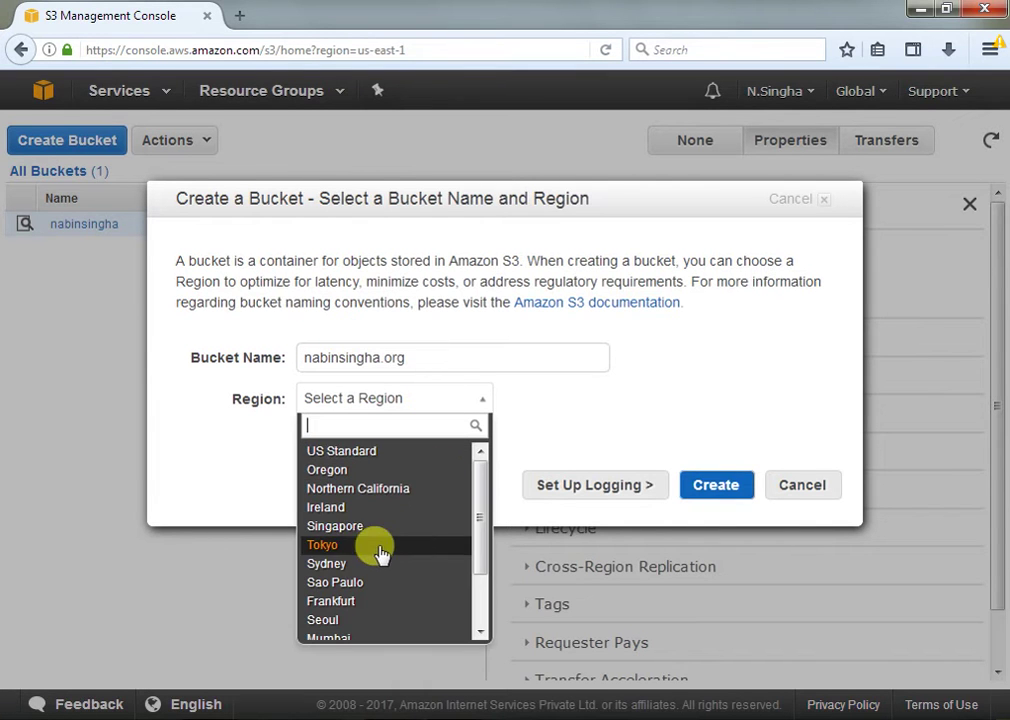
{"action": "left_click", "coordinate": [338, 528]}
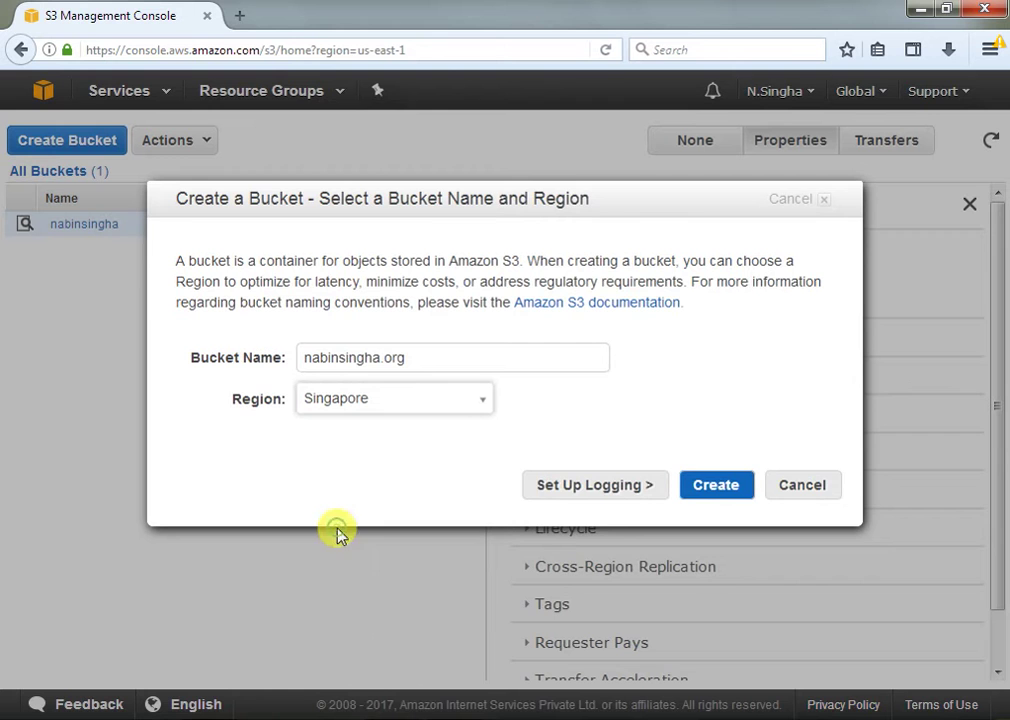
{"action": "left_click", "coordinate": [714, 490]}
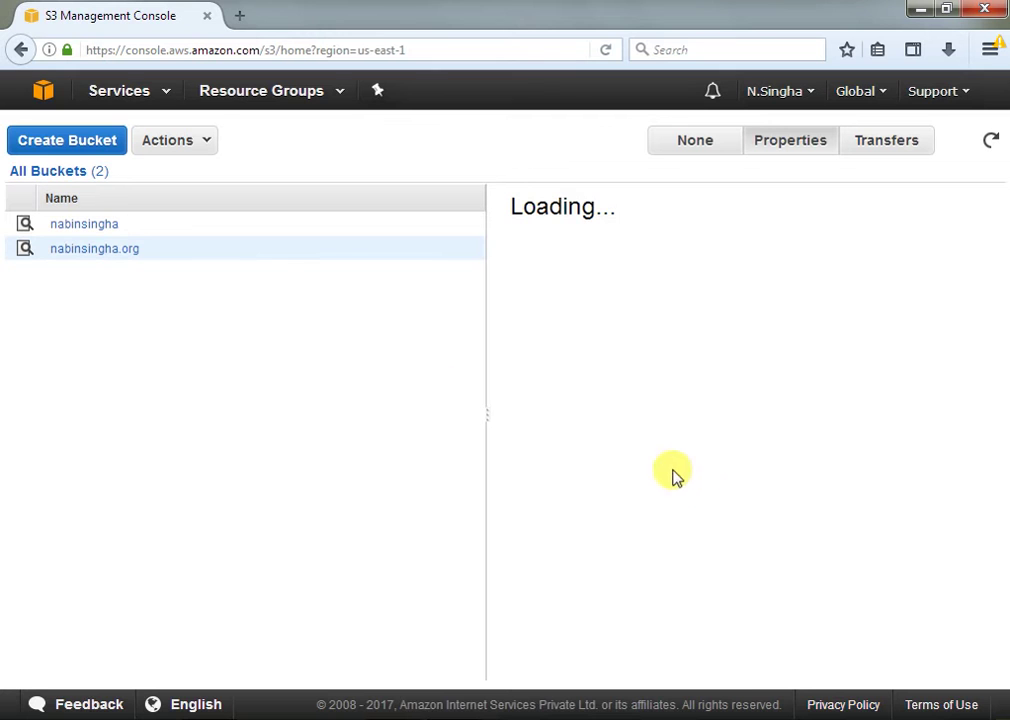
- Open the Northern California bucket without the .org suffix and display its properties
{"action": "left_click", "coordinate": [104, 228]}
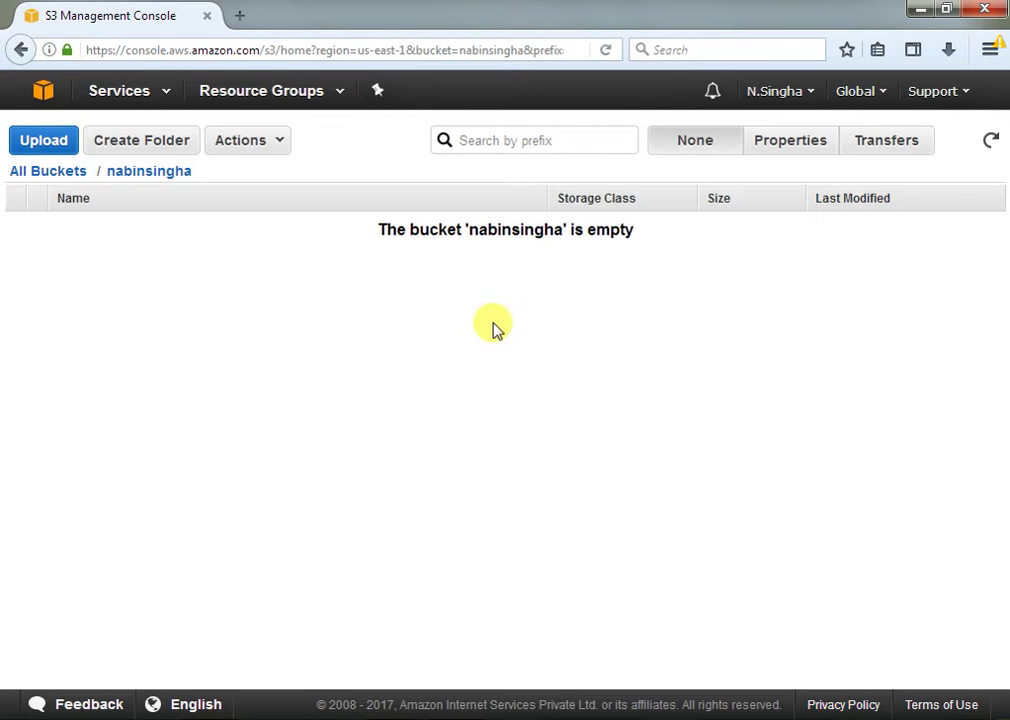
{"action": "left_click", "coordinate": [803, 150]}
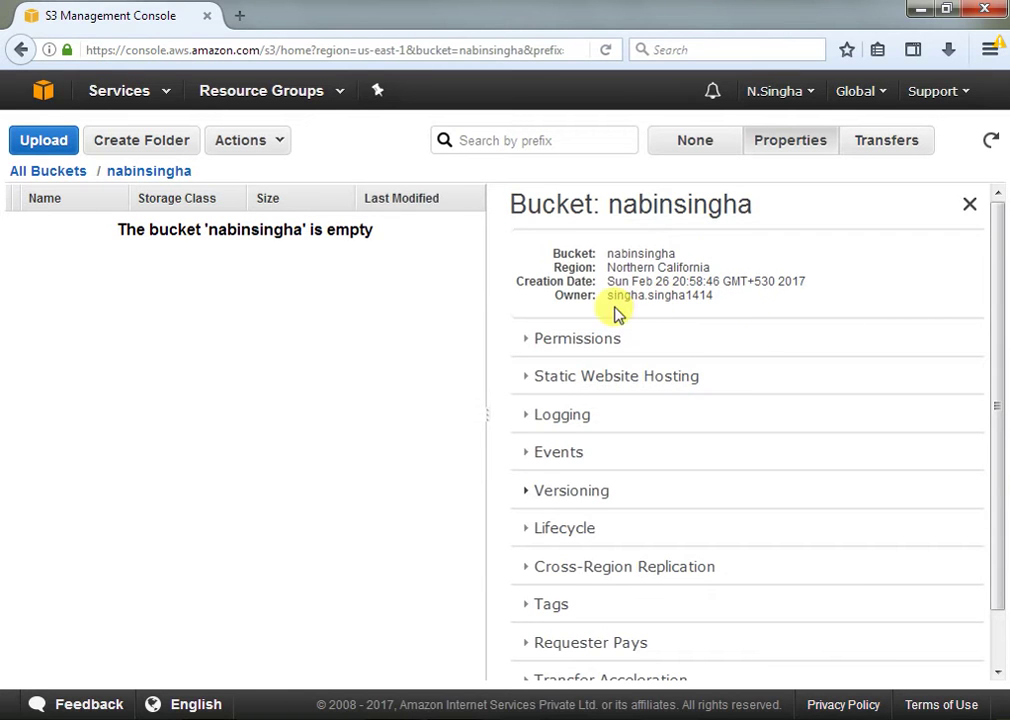
{"action": "left_click", "coordinate": [531, 345]}
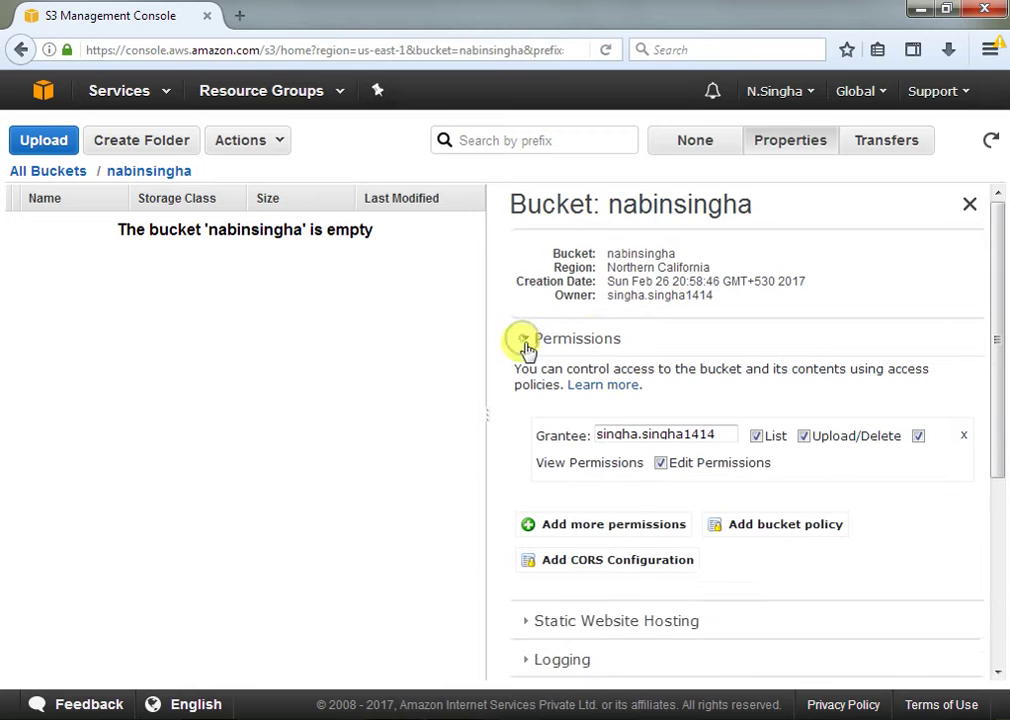
{"action": "left_click", "coordinate": [648, 526]}
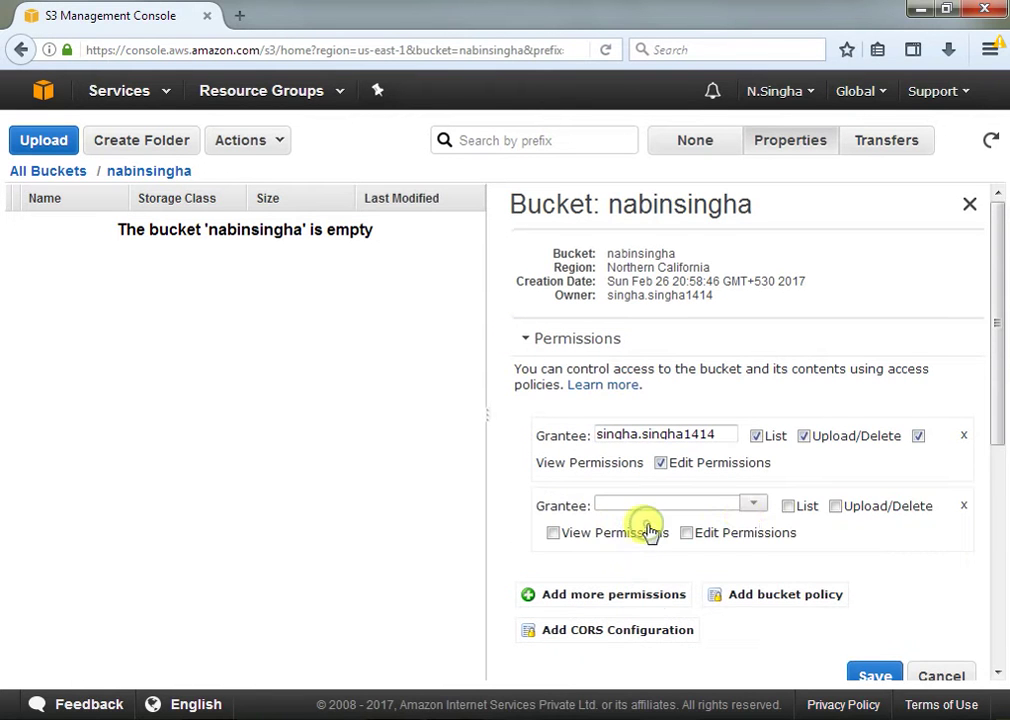
{"action": "left_click", "coordinate": [753, 505]}
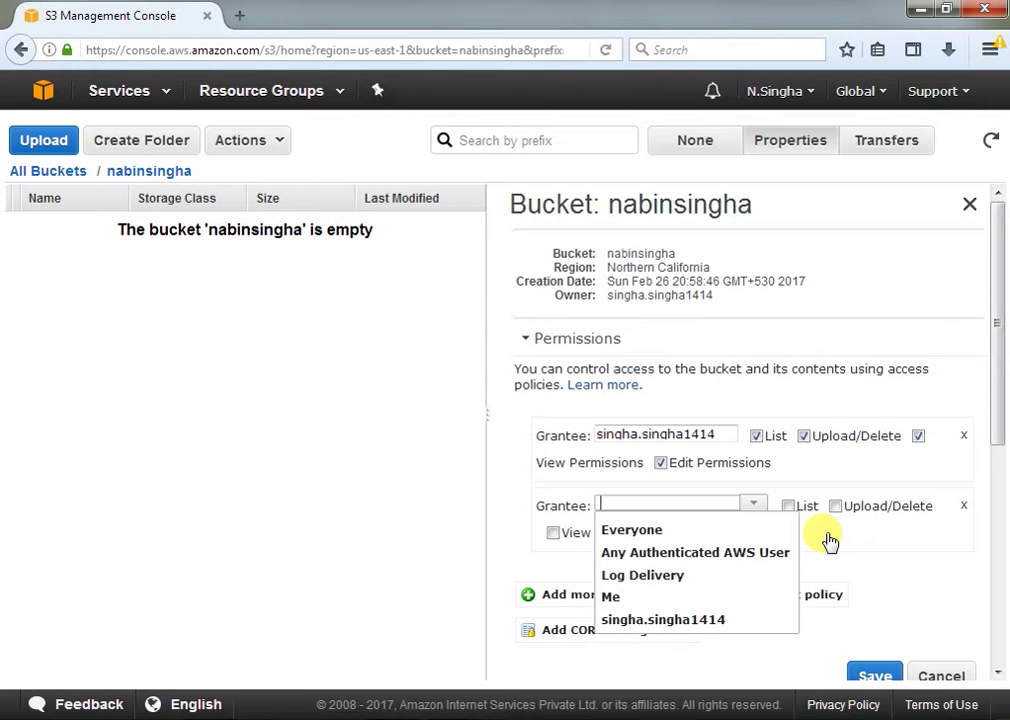
{"action": "left_click", "coordinate": [829, 541]}
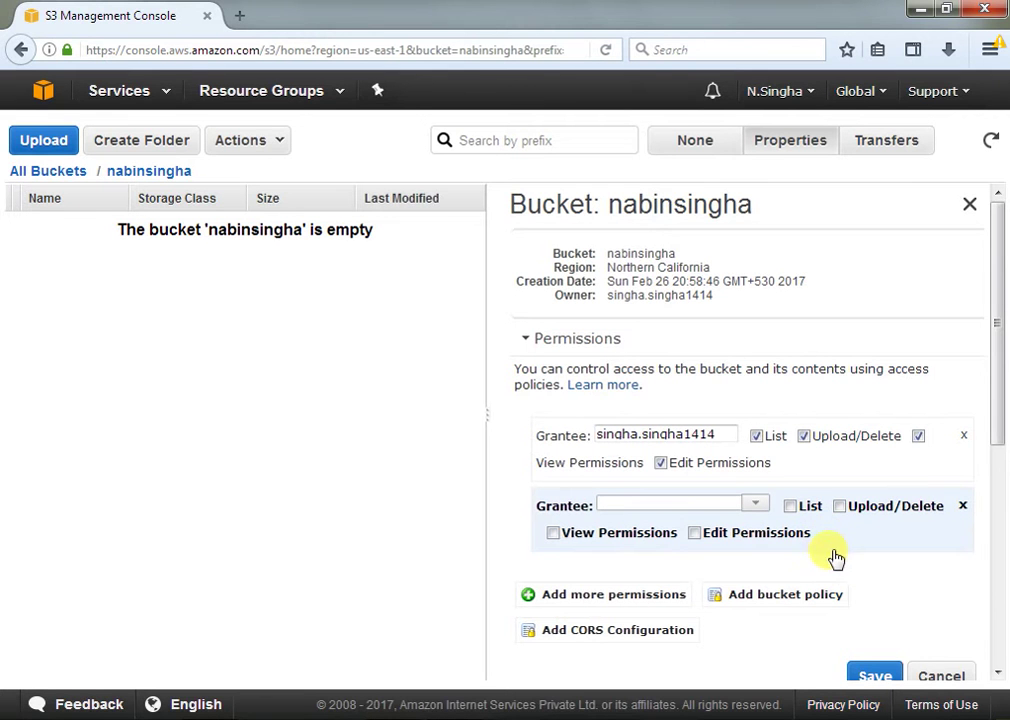
{"action": "left_click", "coordinate": [963, 506]}
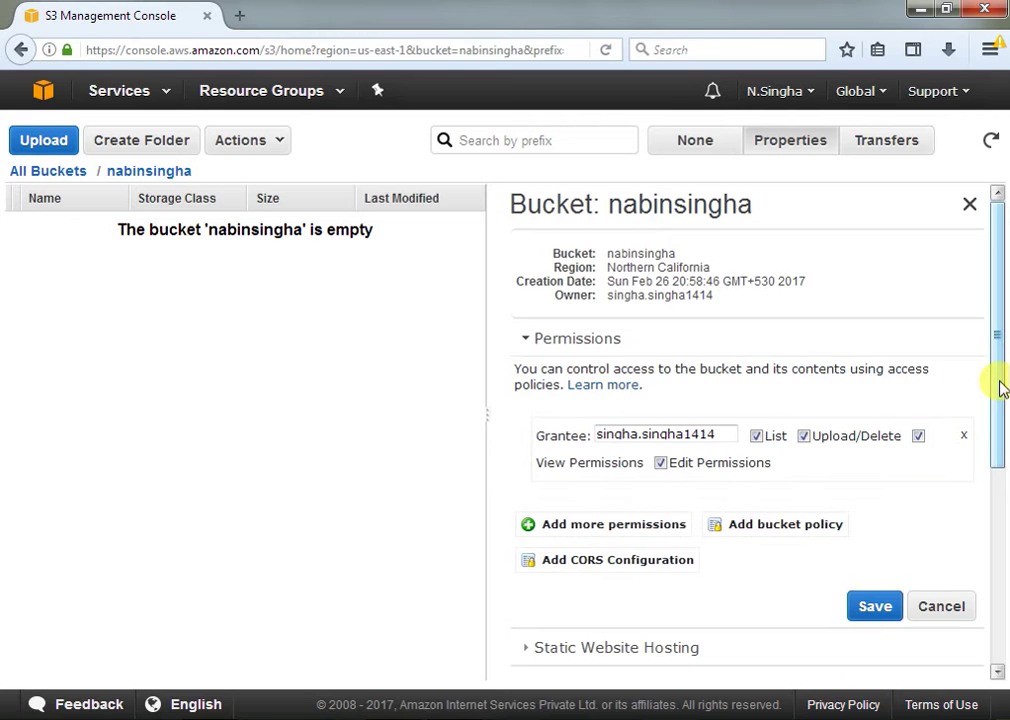
- Enable static website hosting for the bucket with index.html as index document and error.html as error document, and save it
{"action": "left_click_drag", "start_coordinate": [1001, 385], "coordinate": [1000, 415]}
{"action": "scroll", "coordinate": [1001, 415], "scroll_direction": "down", "scroll_amount": 3}
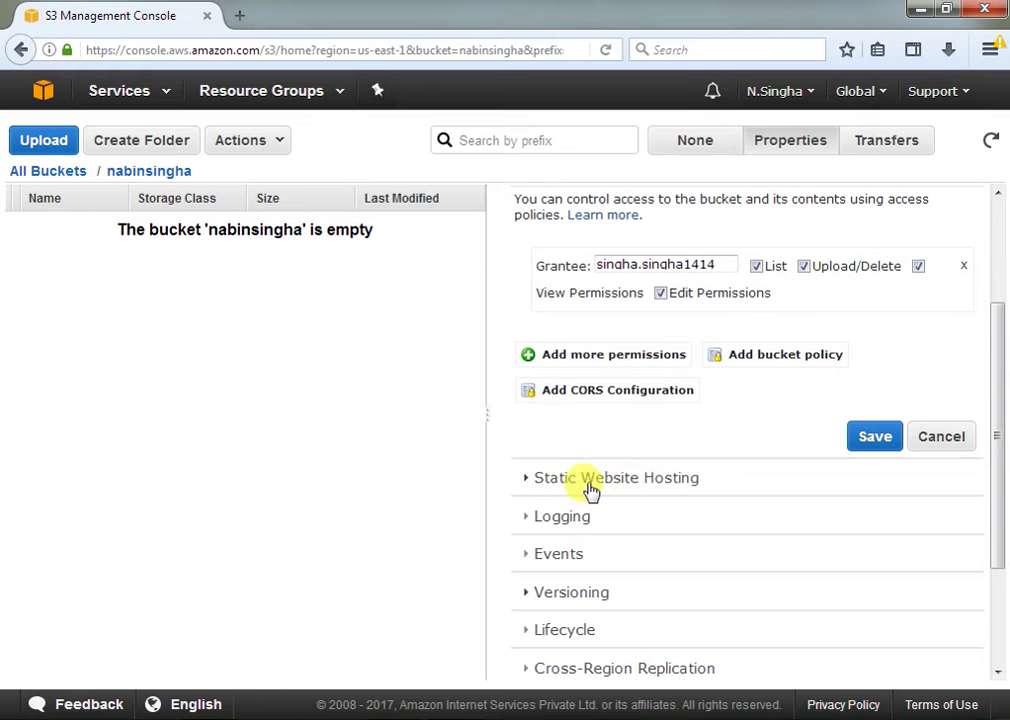
{"action": "left_click", "coordinate": [526, 480]}
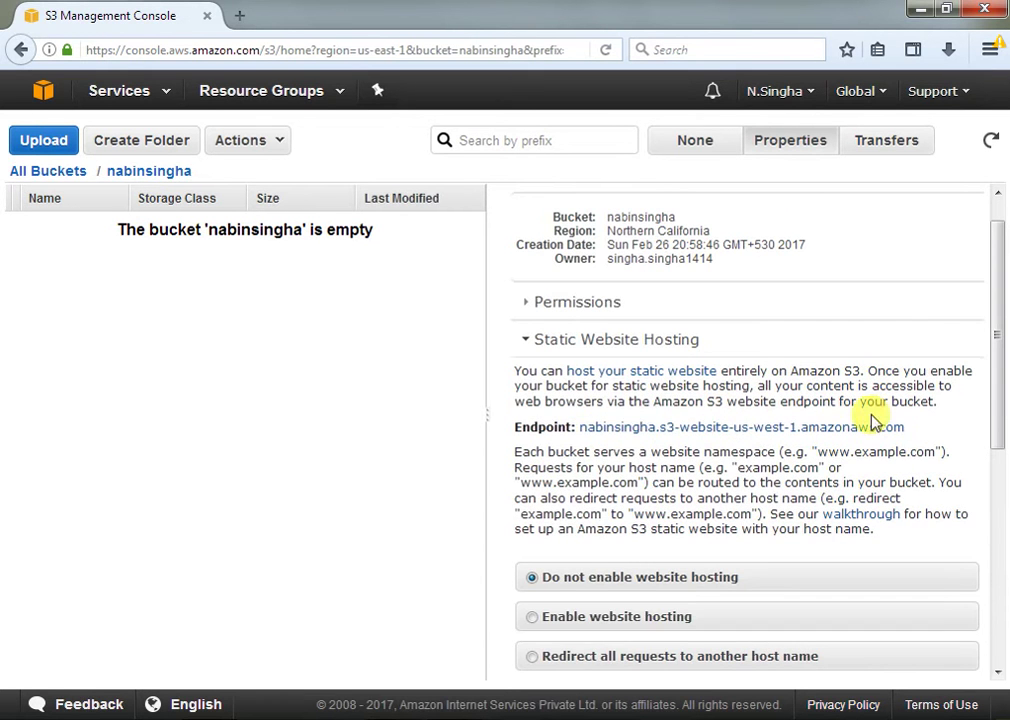
{"action": "left_click_drag", "start_coordinate": [1005, 349], "coordinate": [1000, 400]}
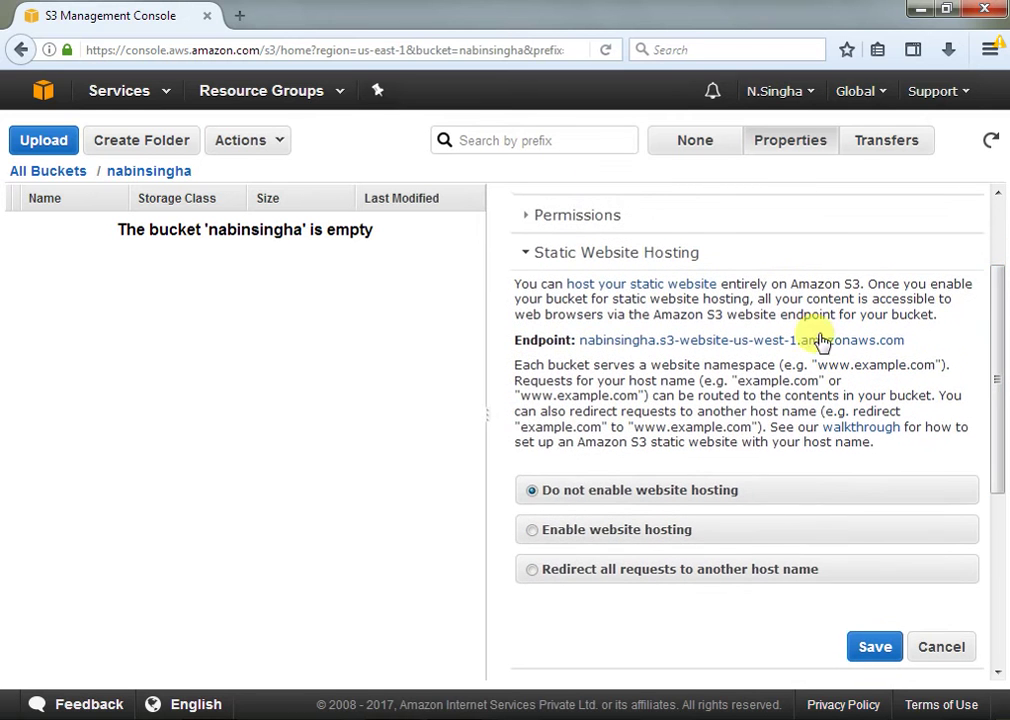
{"action": "left_click", "coordinate": [531, 533]}
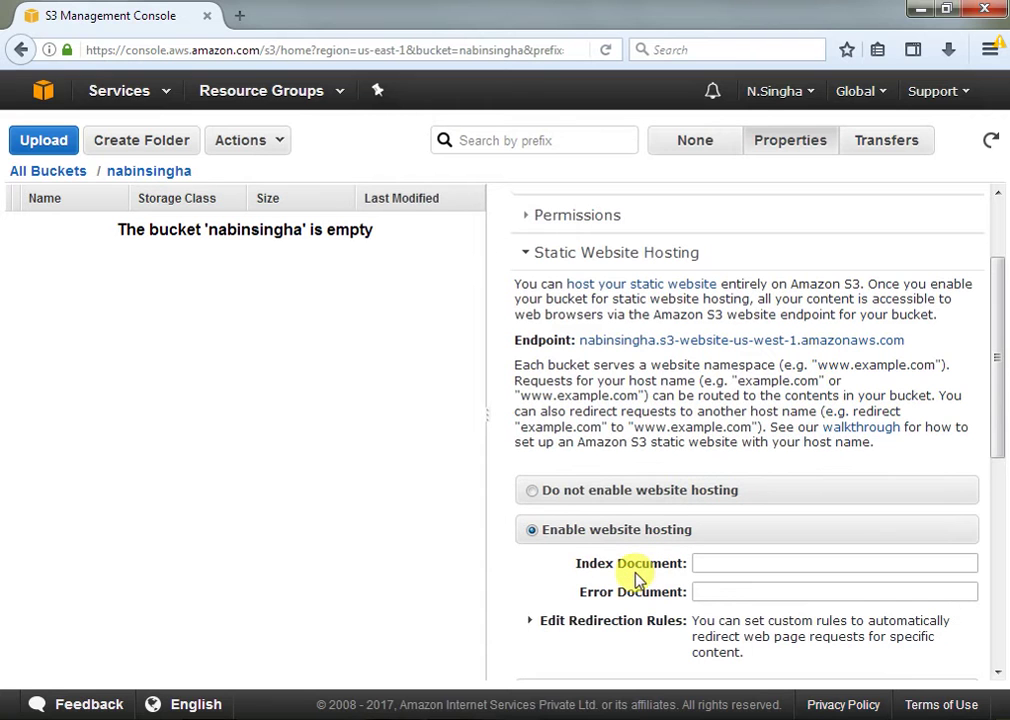
{"action": "left_click", "coordinate": [716, 562]}
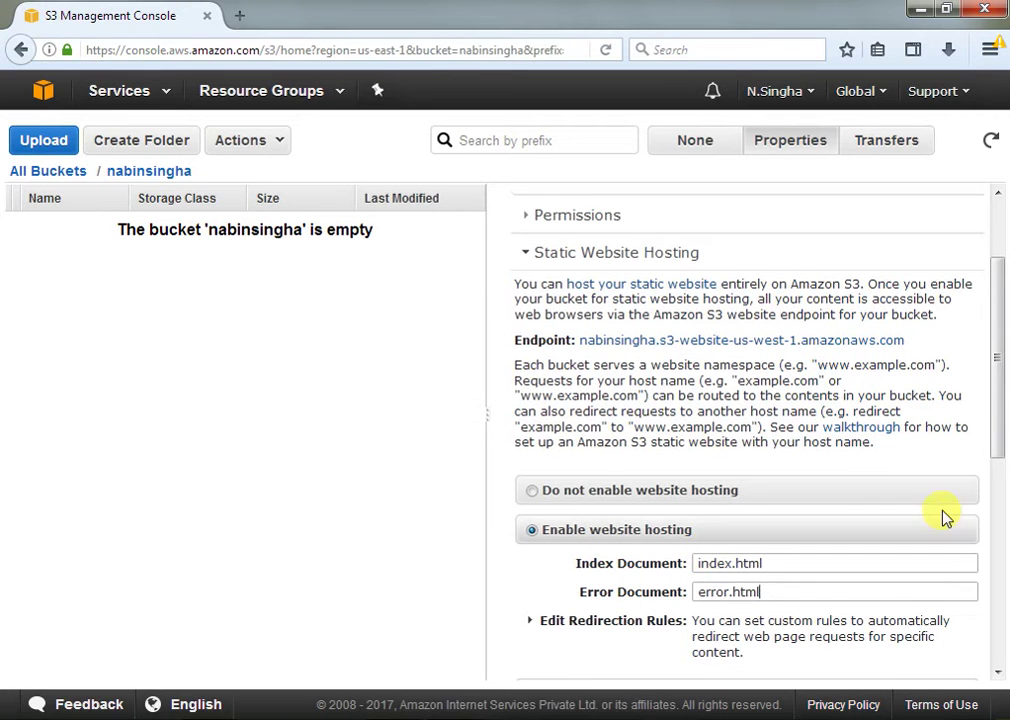
{"action": "left_click_drag", "start_coordinate": [1001, 424], "coordinate": [1000, 462]}
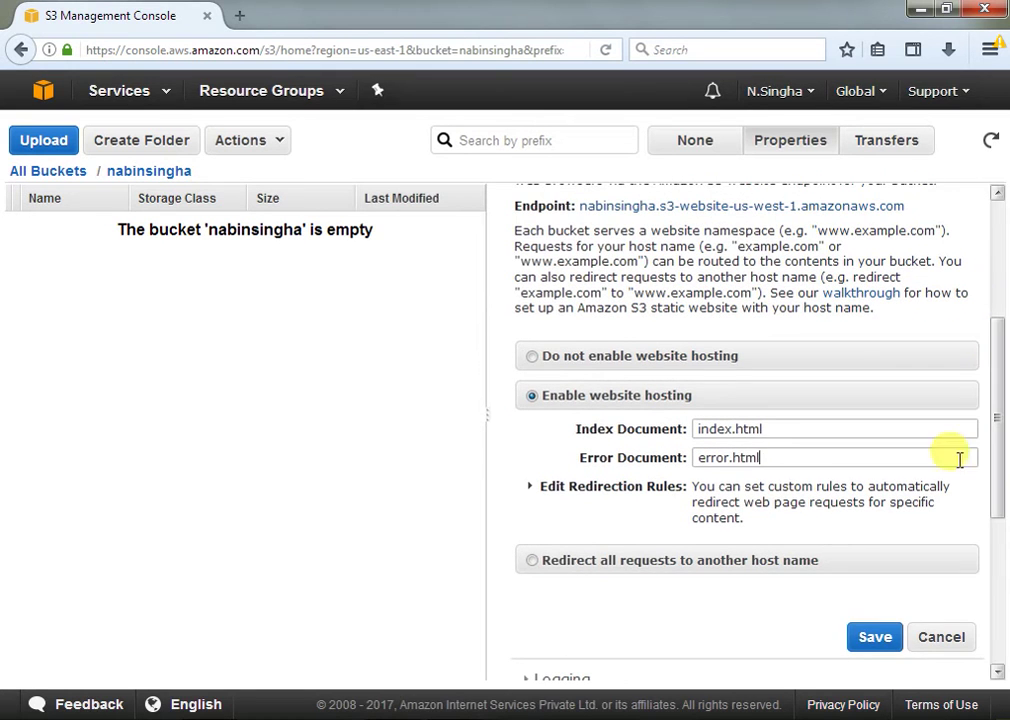
{"action": "left_click", "coordinate": [876, 638]}
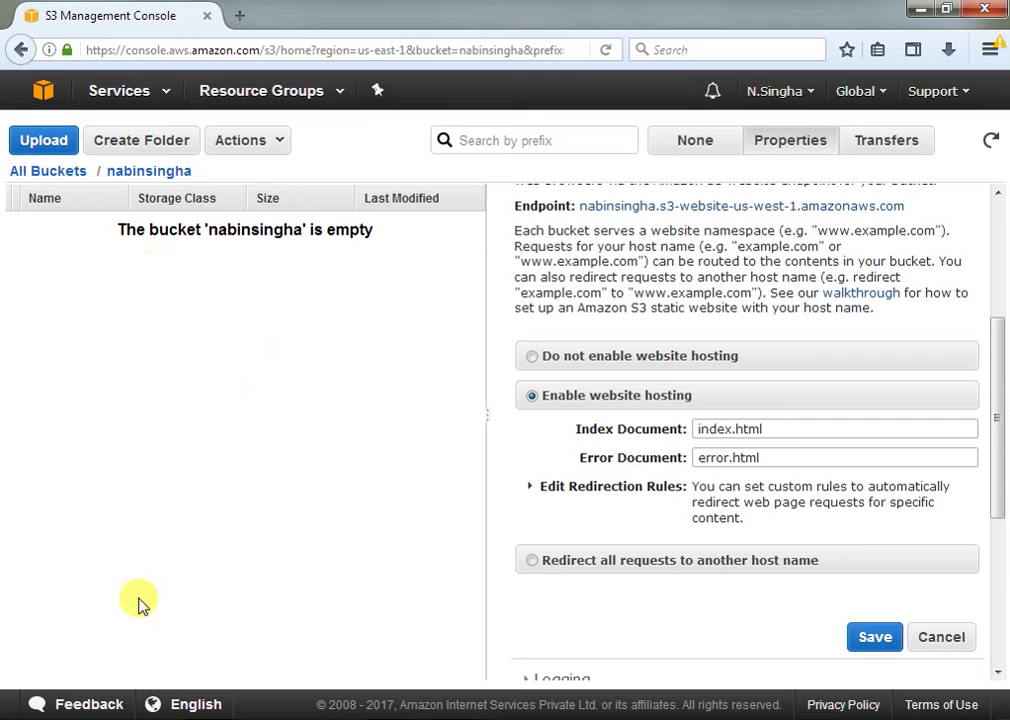
- Switch to Notepad and write "hi everyone...." in a new blank document
{"action": "key", "text": "super"}
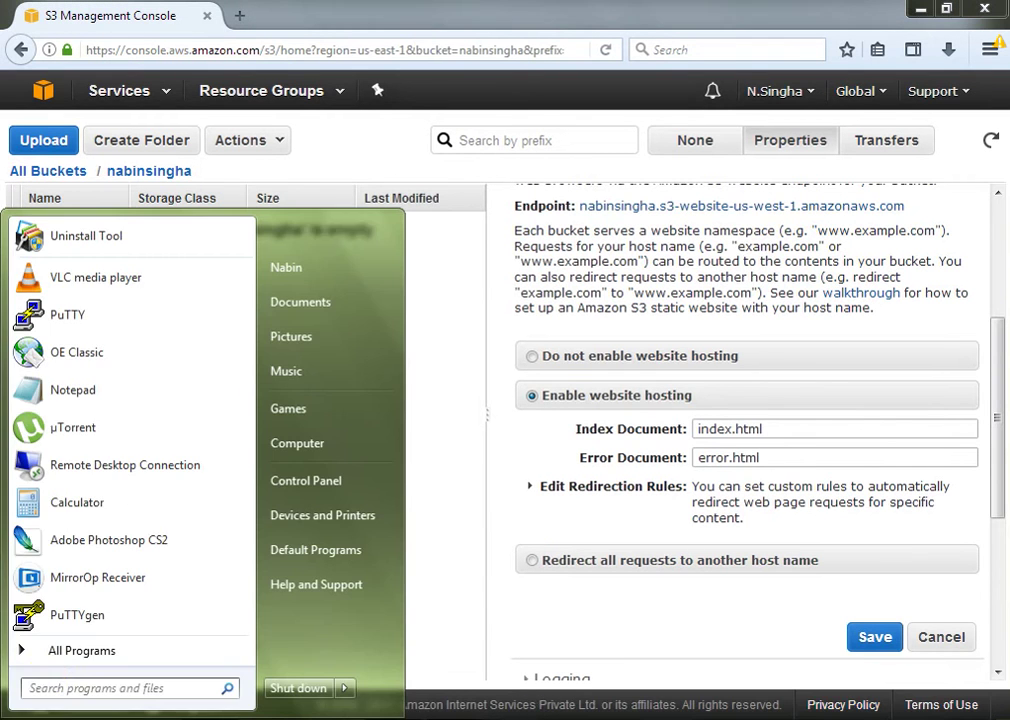
{"action": "left_click", "coordinate": [128, 388]}
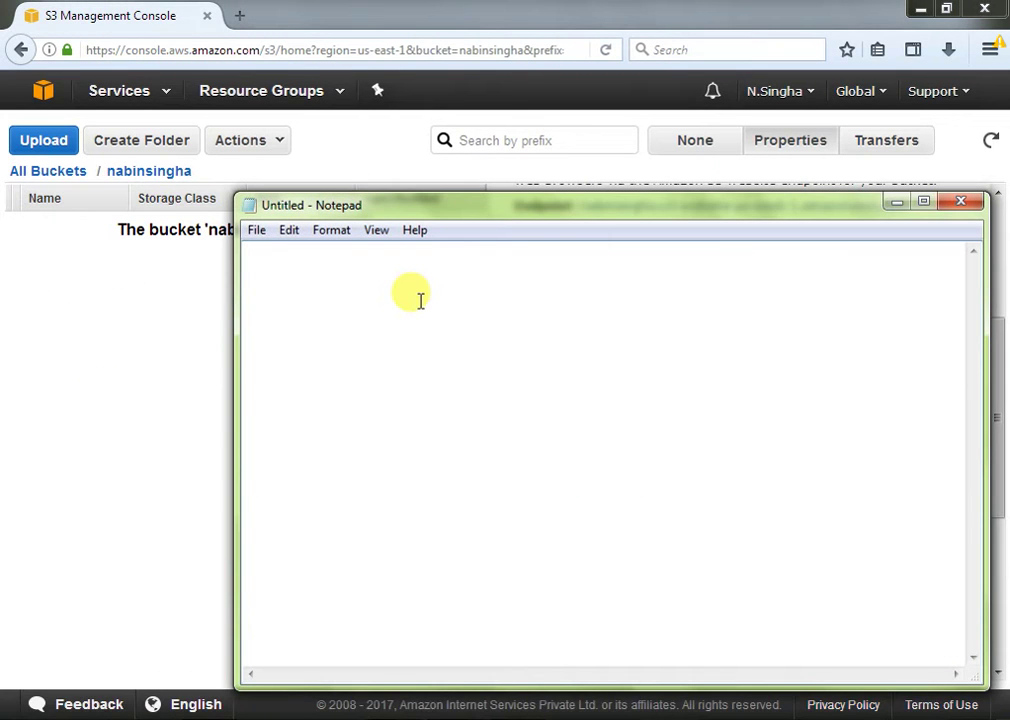
{"action": "type", "text": "hi "}
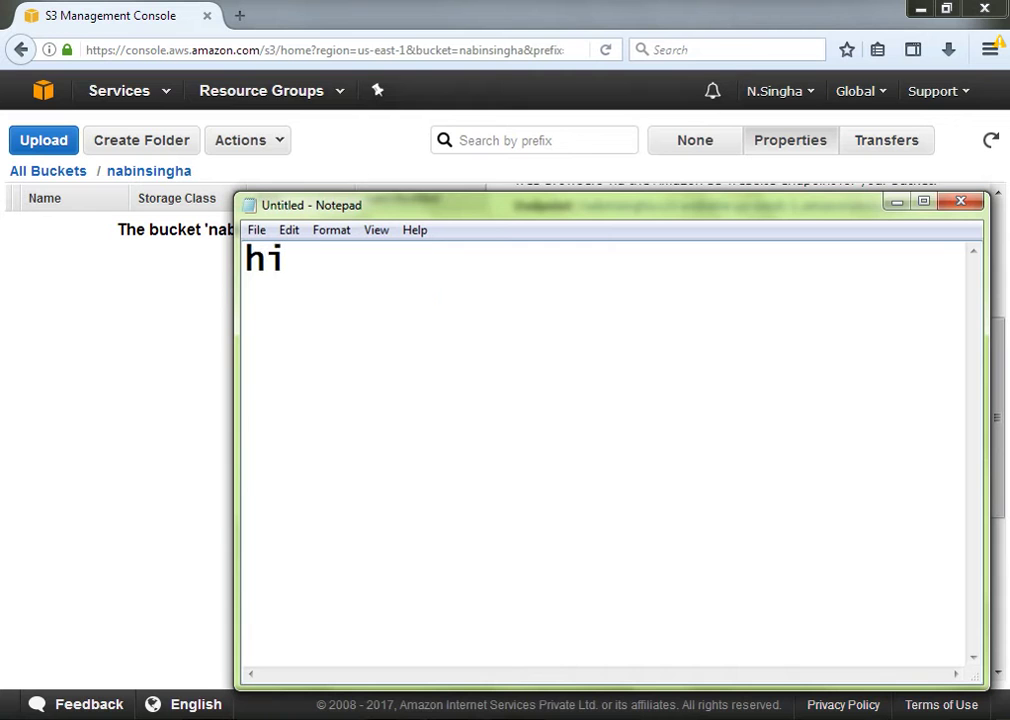
{"action": "type", "text": "every"}
{"action": "key", "text": "BackSpace"}
{"action": "type", "text": "one"}
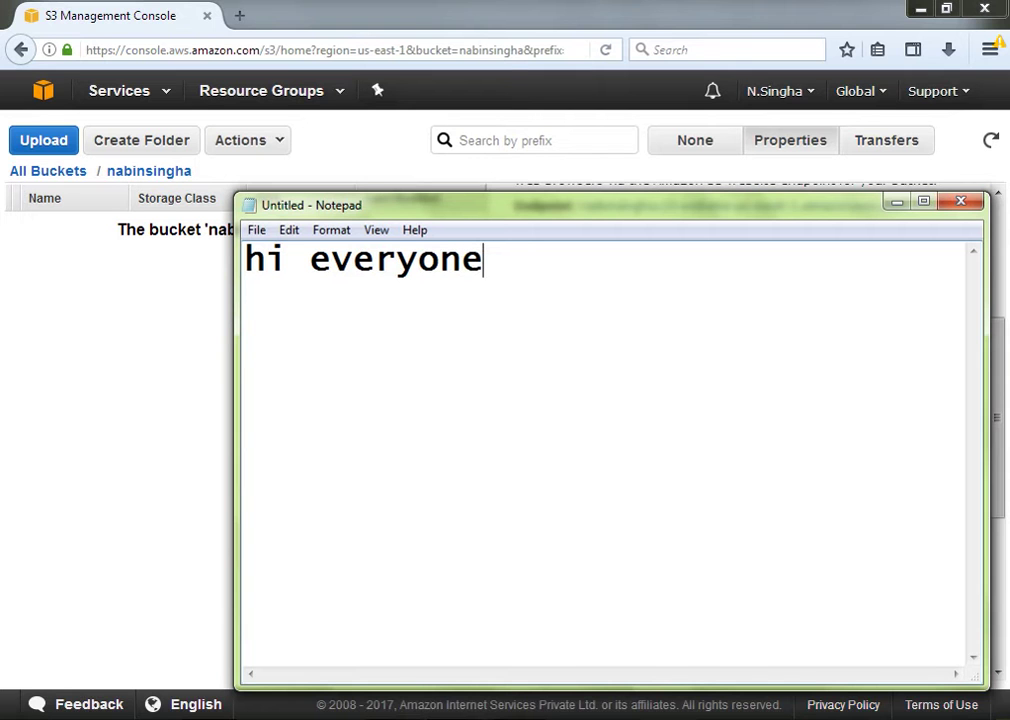
{"action": "type", "text": "...."}
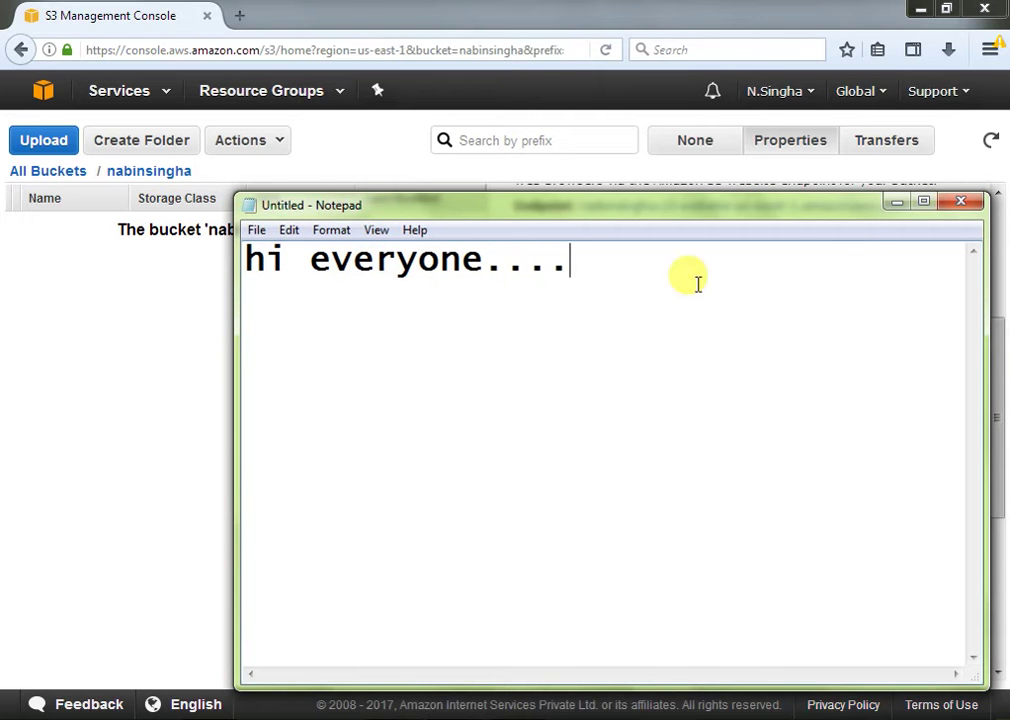
- Save the document as index.html in the Compressed folder under Downloads, with All Files as the file type
{"action": "left_click", "coordinate": [256, 231]}
{"action": "left_click", "coordinate": [296, 319]}
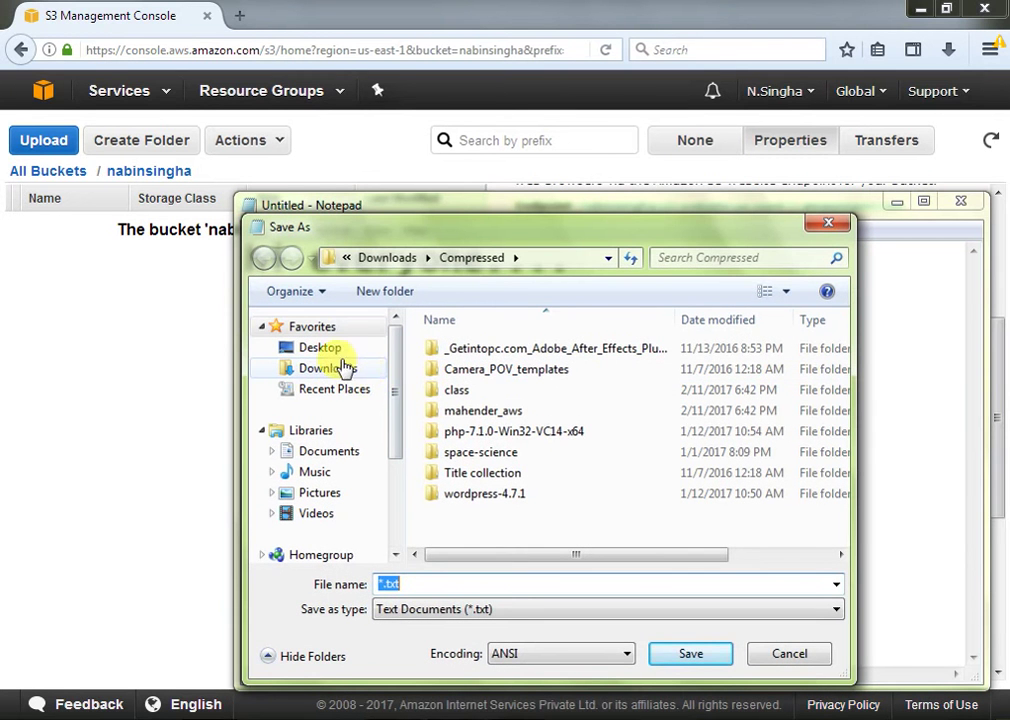
{"action": "left_click", "coordinate": [330, 372]}
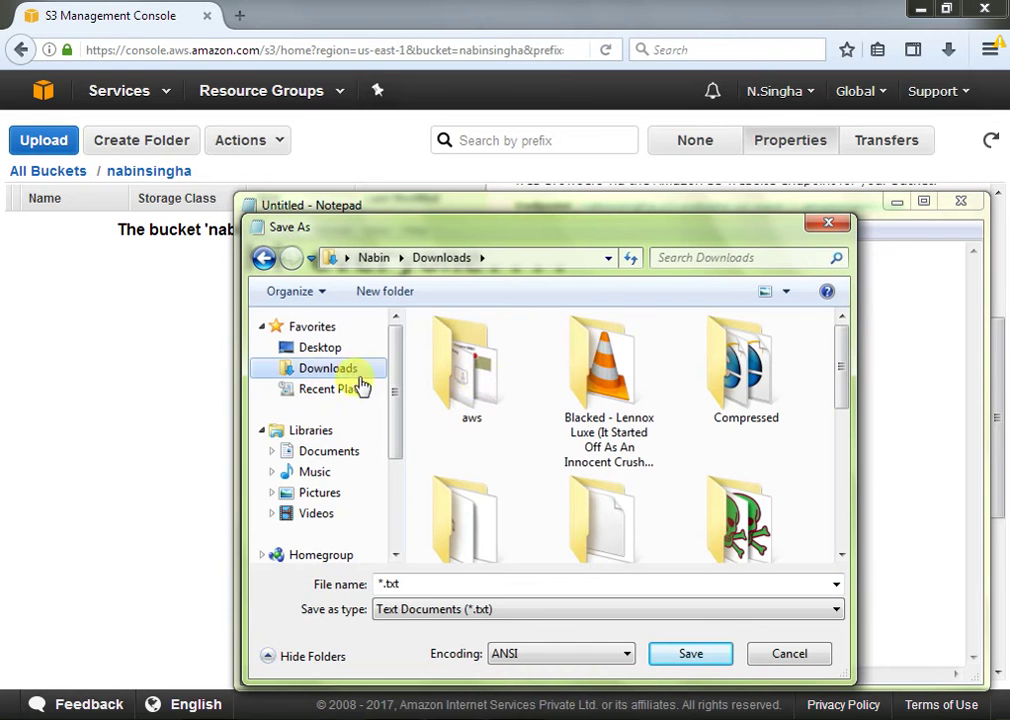
{"action": "double_click", "coordinate": [745, 368]}
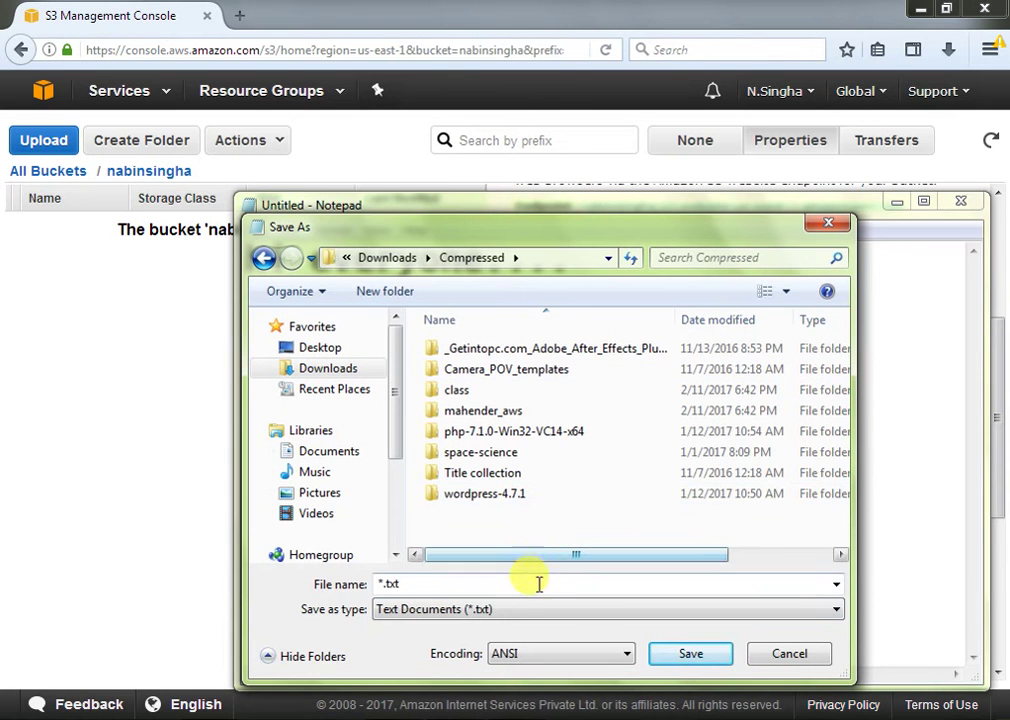
{"action": "left_click", "coordinate": [462, 586]}
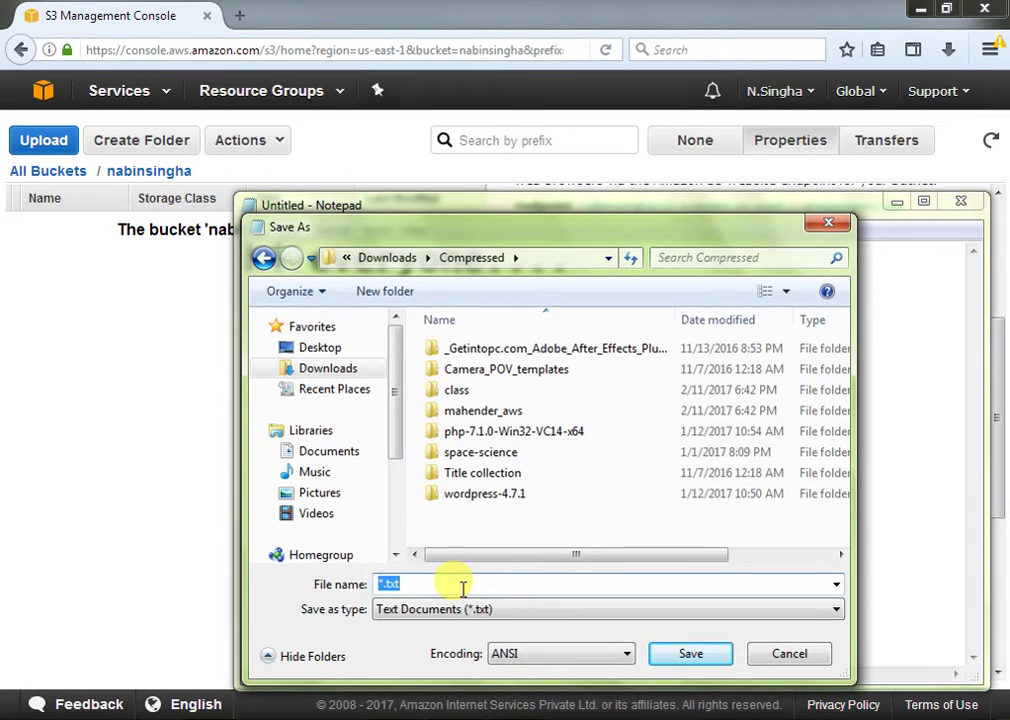
{"action": "type", "text": "in"}
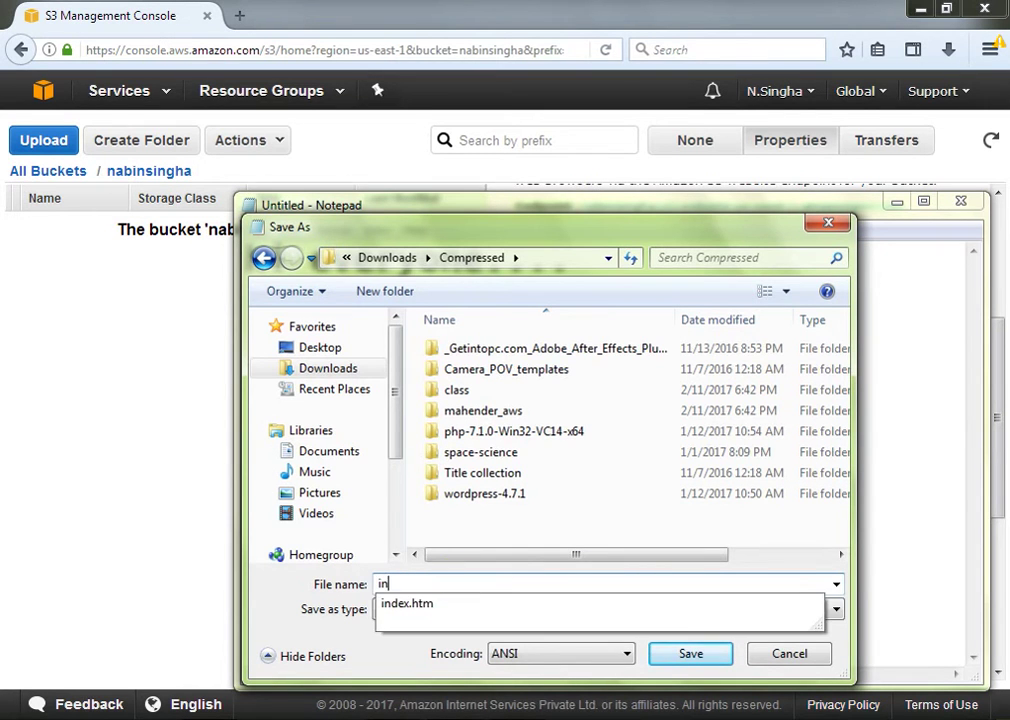
{"action": "type", "text": "dex.html"}
{"action": "left_click", "coordinate": [538, 609]}
{"action": "left_click", "coordinate": [445, 644]}
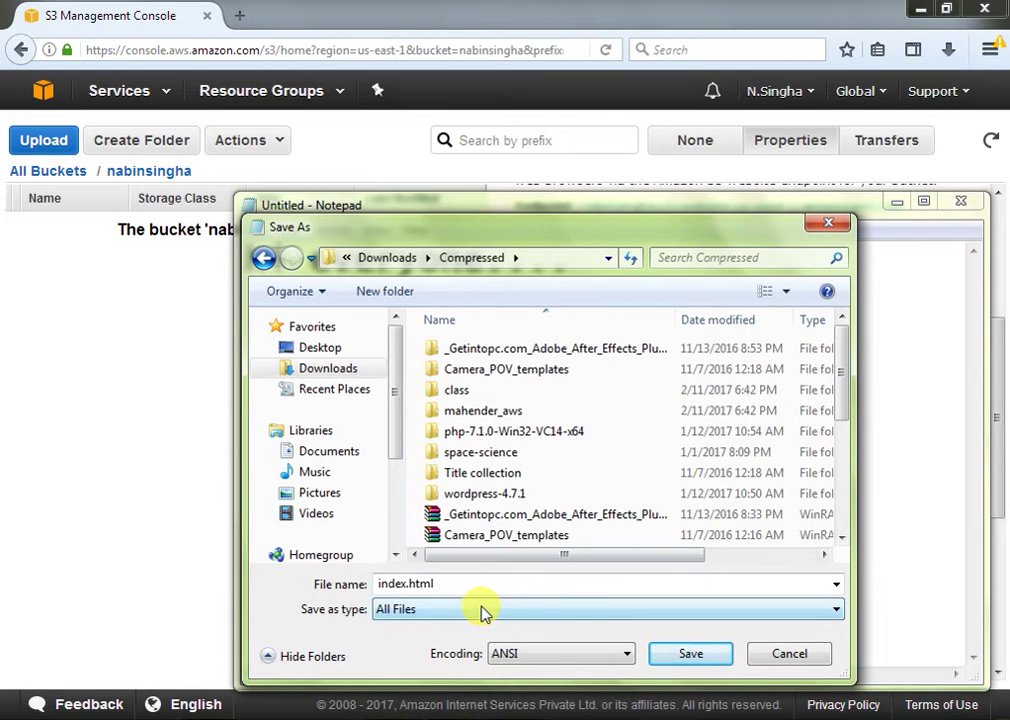
{"action": "left_click_drag", "start_coordinate": [708, 229], "coordinate": [551, 163]}
{"action": "left_click", "coordinate": [524, 598]}
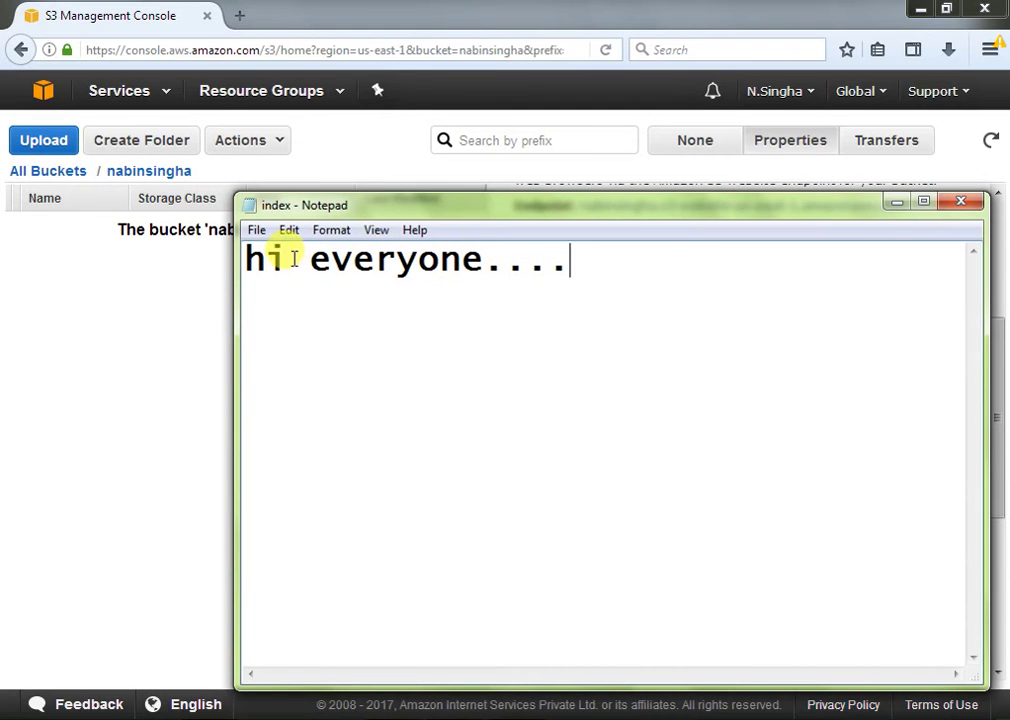
- Replace the document's text with "its error go back......"
{"action": "left_click_drag", "start_coordinate": [295, 259], "coordinate": [185, 262]}
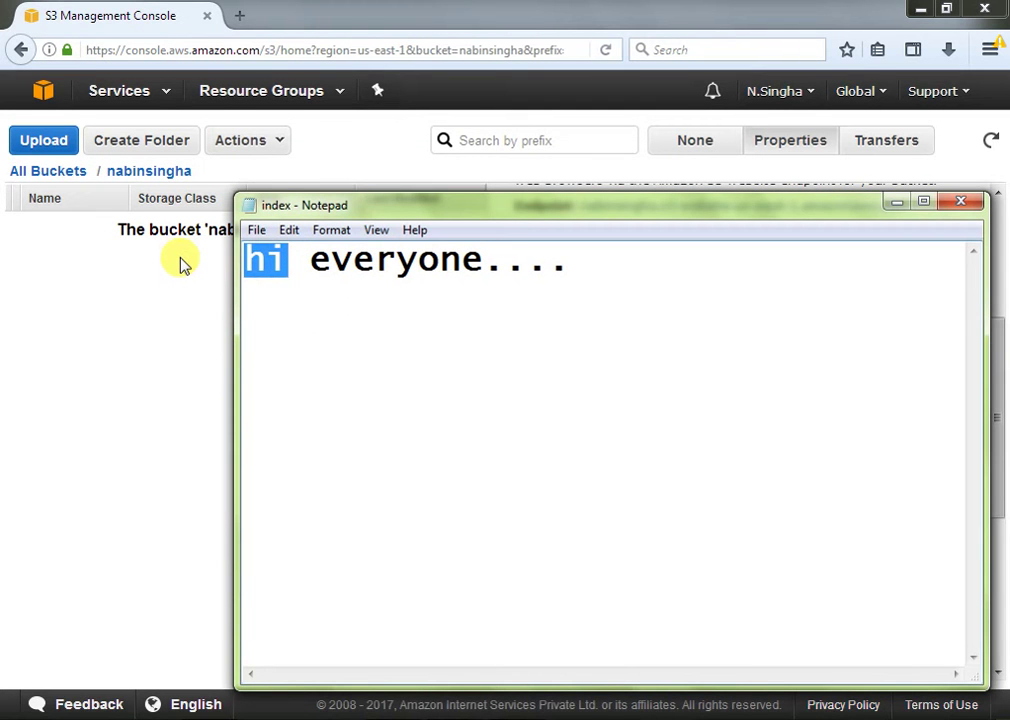
{"action": "type", "text": "its "}
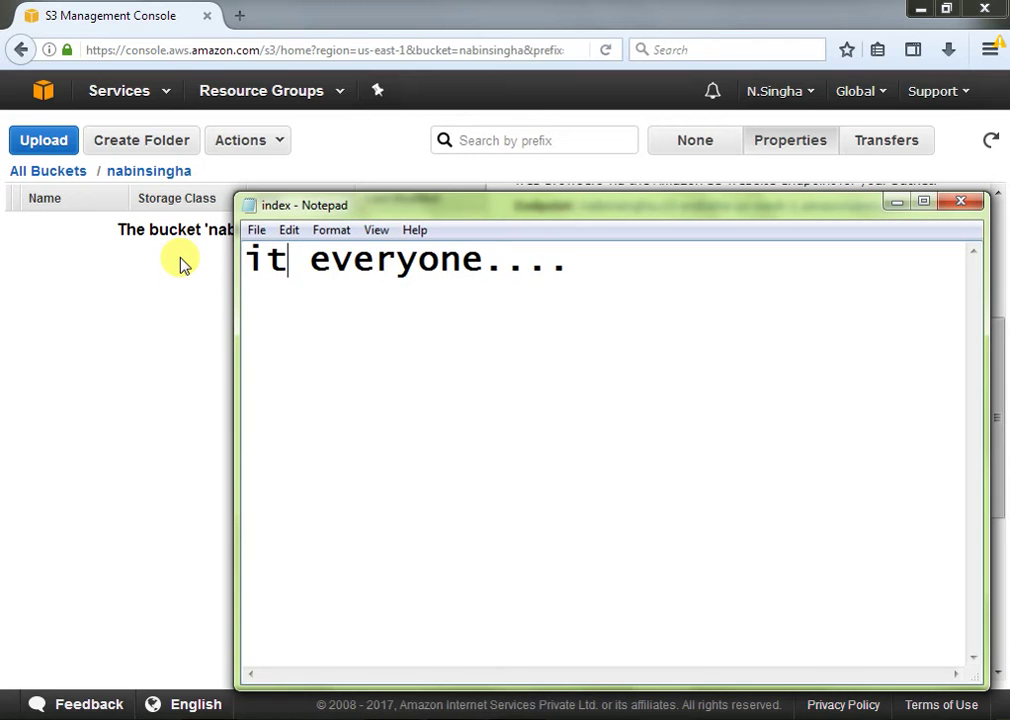
{"action": "type", "text": "error"}
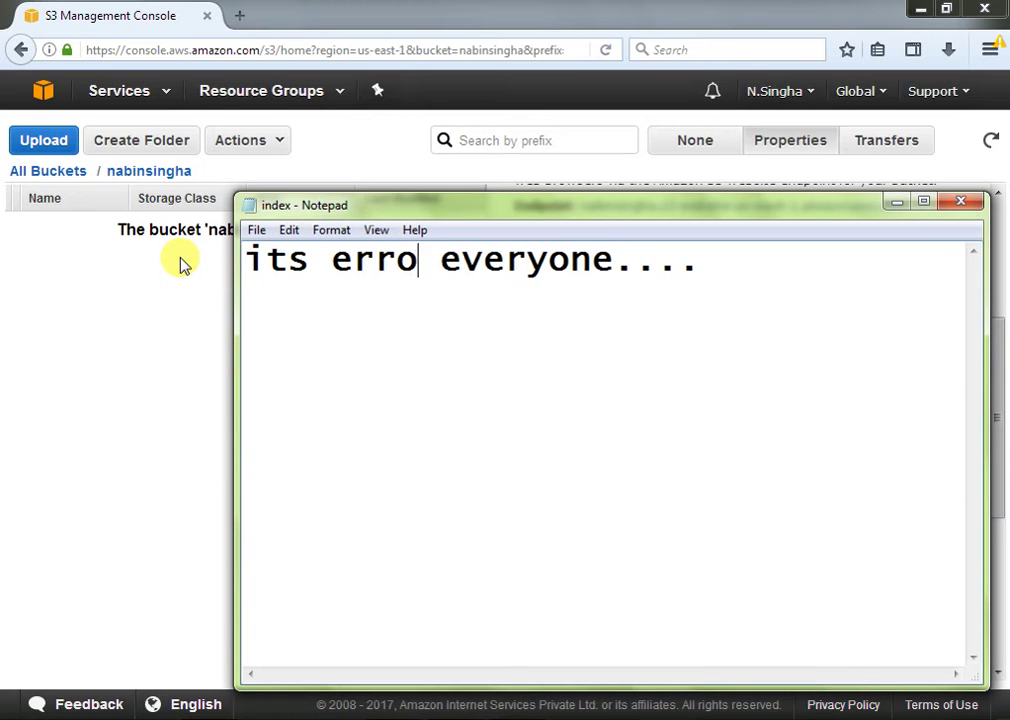
{"action": "type", "text": " go back"}
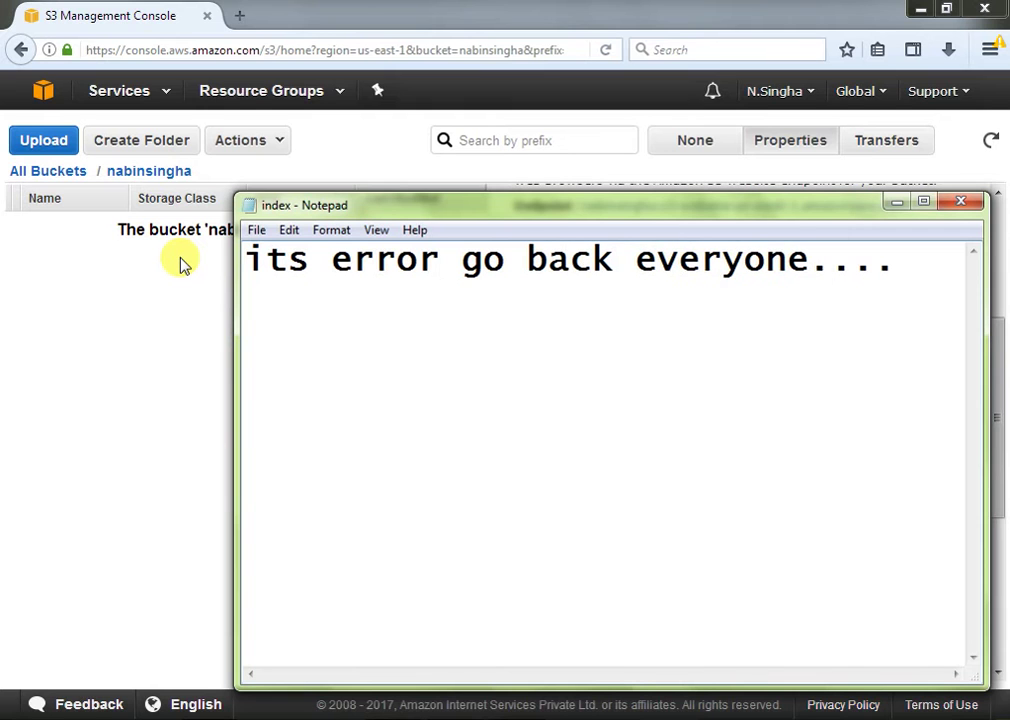
{"action": "type", "text": "......"}
{"action": "key", "text": "Delete"}
{"action": "key", "text": "Delete"}
{"action": "key", "text": "Delete"}
{"action": "key", "text": "Delete"}
{"action": "key", "text": "Delete"}
{"action": "key", "text": "Delete"}
{"action": "key", "text": "Delete"}
{"action": "key", "text": "Delete"}
{"action": "key", "text": "Delete"}
{"action": "key", "text": "Delete"}
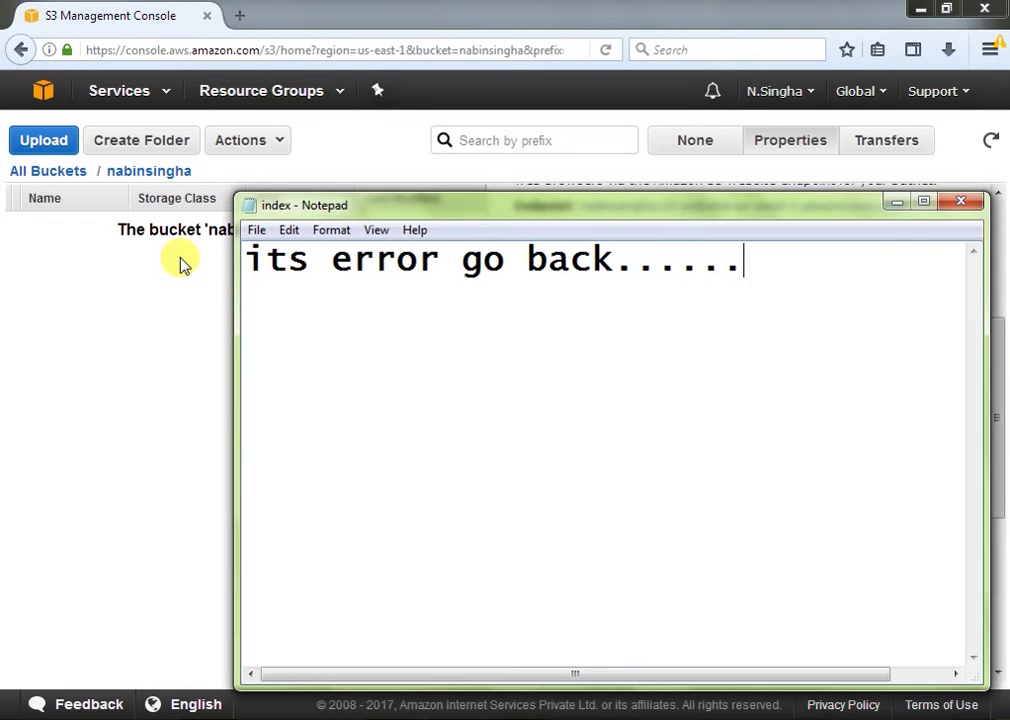
- Save the changed text as a separate error.html in the Compressed folder with type All Files, and close Notepad
{"action": "left_click", "coordinate": [257, 230]}
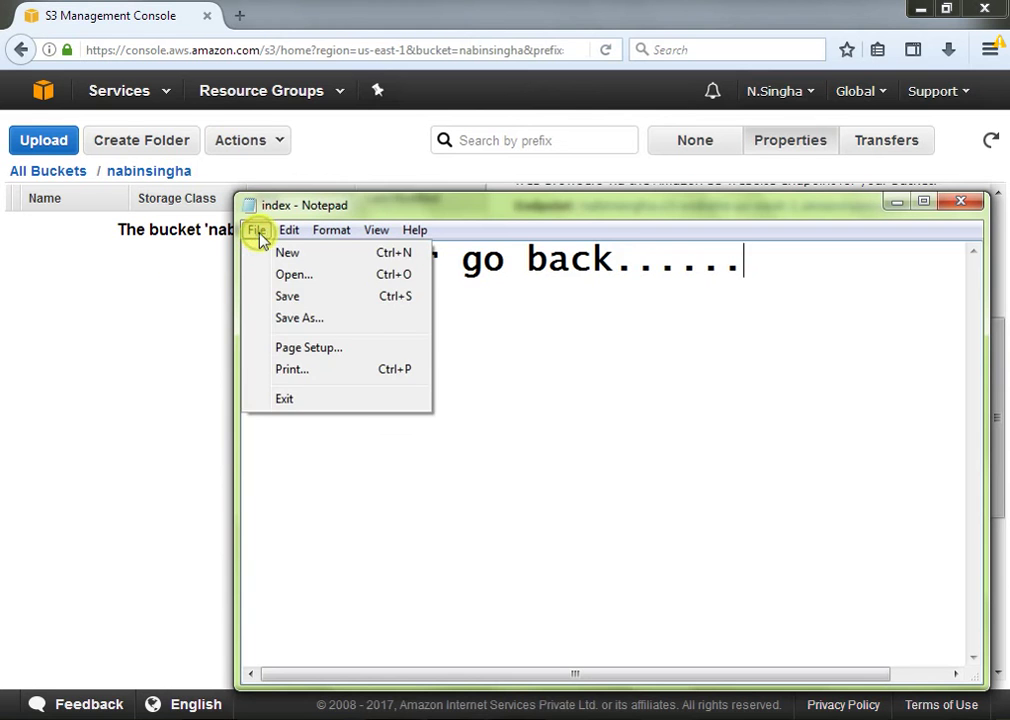
{"action": "left_click", "coordinate": [305, 319]}
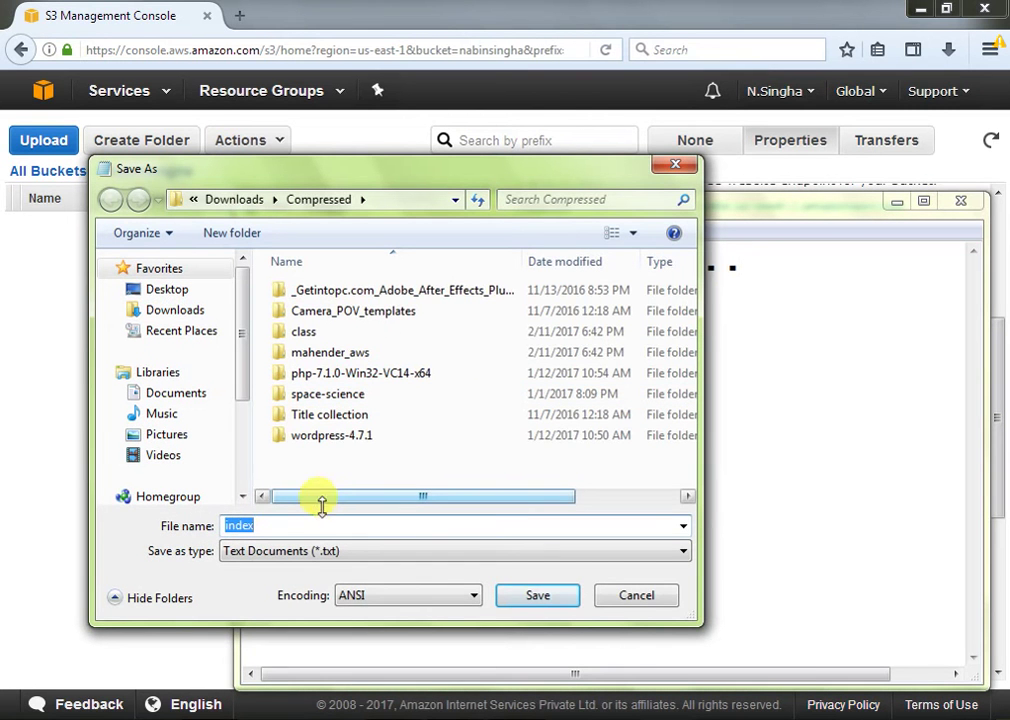
{"action": "type", "text": "er"}
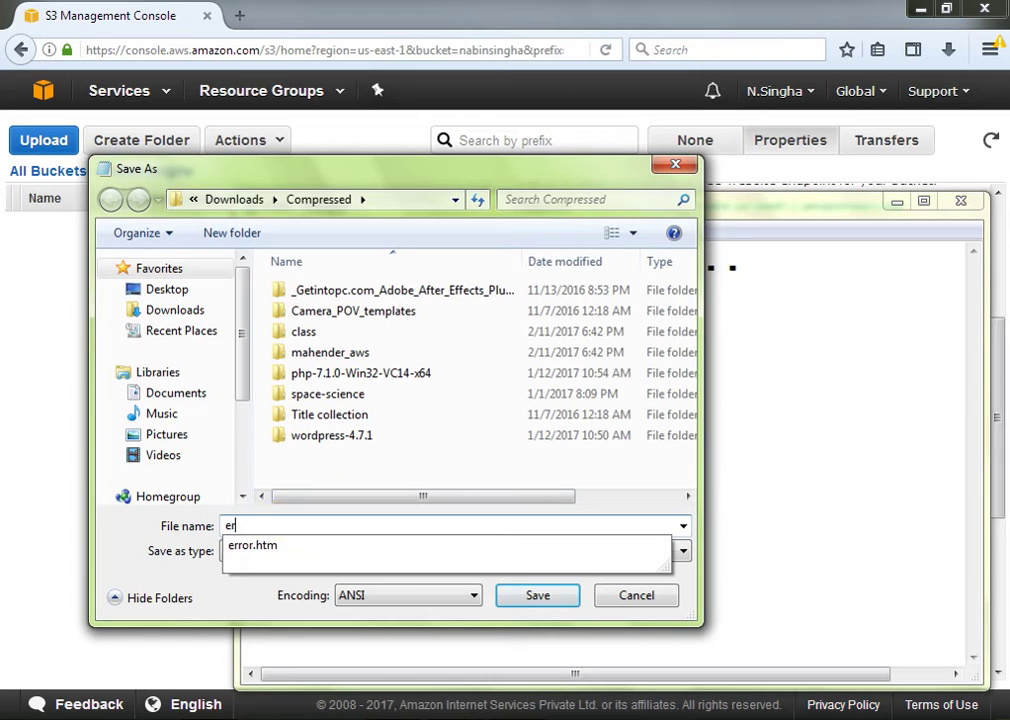
{"action": "type", "text": "ror/htm"}
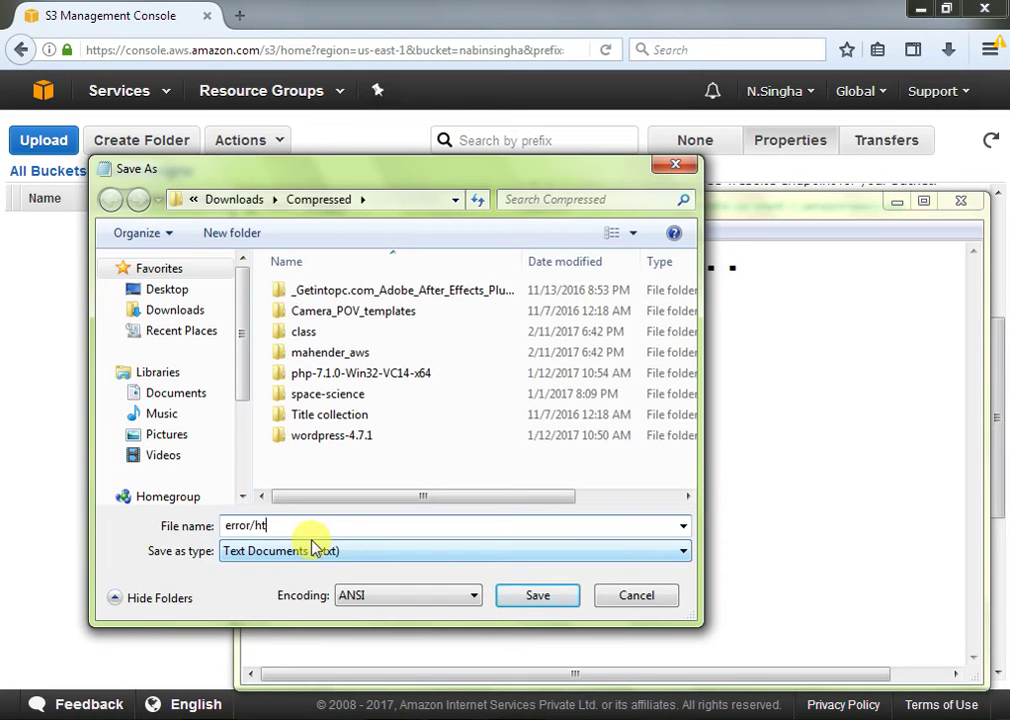
{"action": "key", "text": "BackSpace"}
{"action": "key", "text": "BackSpace"}
{"action": "key", "text": "BackSpace"}
{"action": "type", "text": "."}
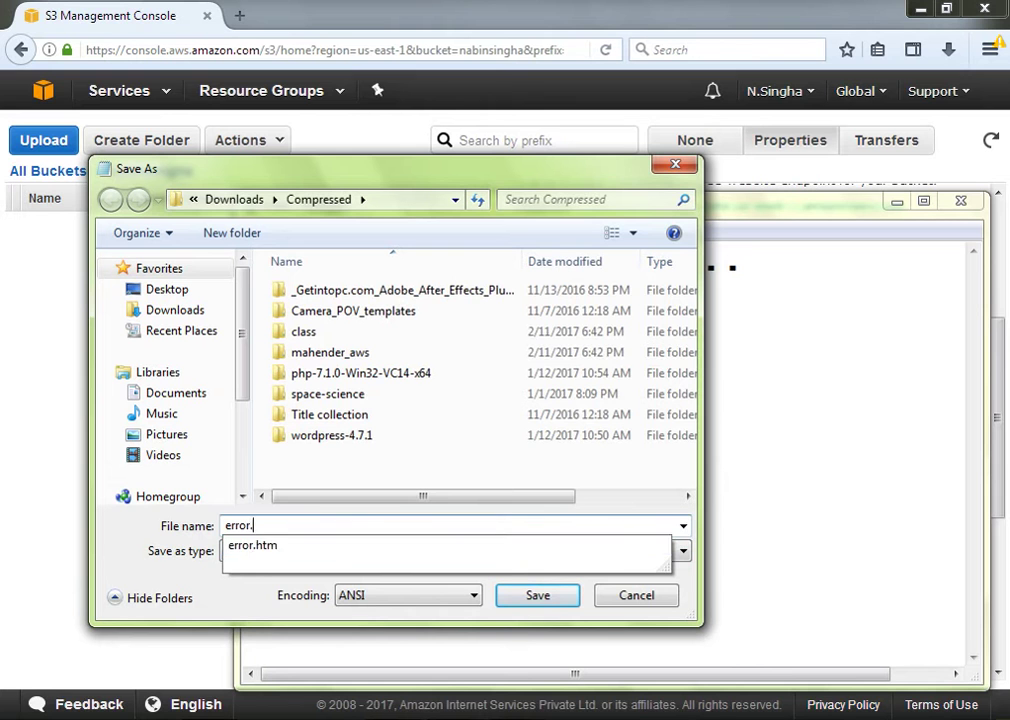
{"action": "type", "text": "html"}
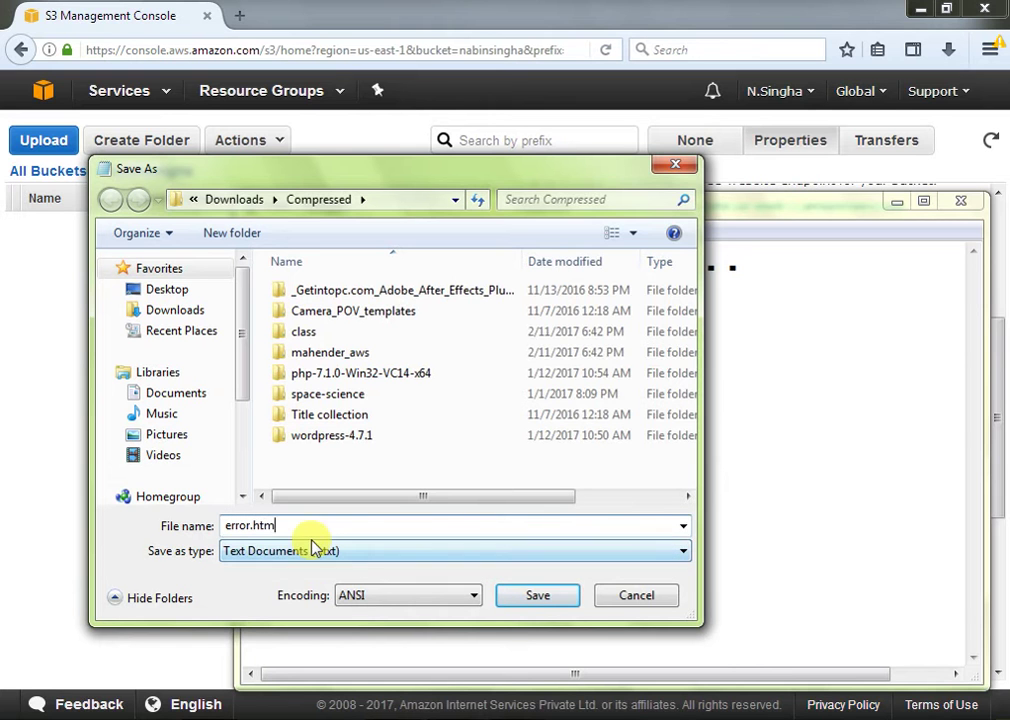
{"action": "left_click", "coordinate": [460, 551]}
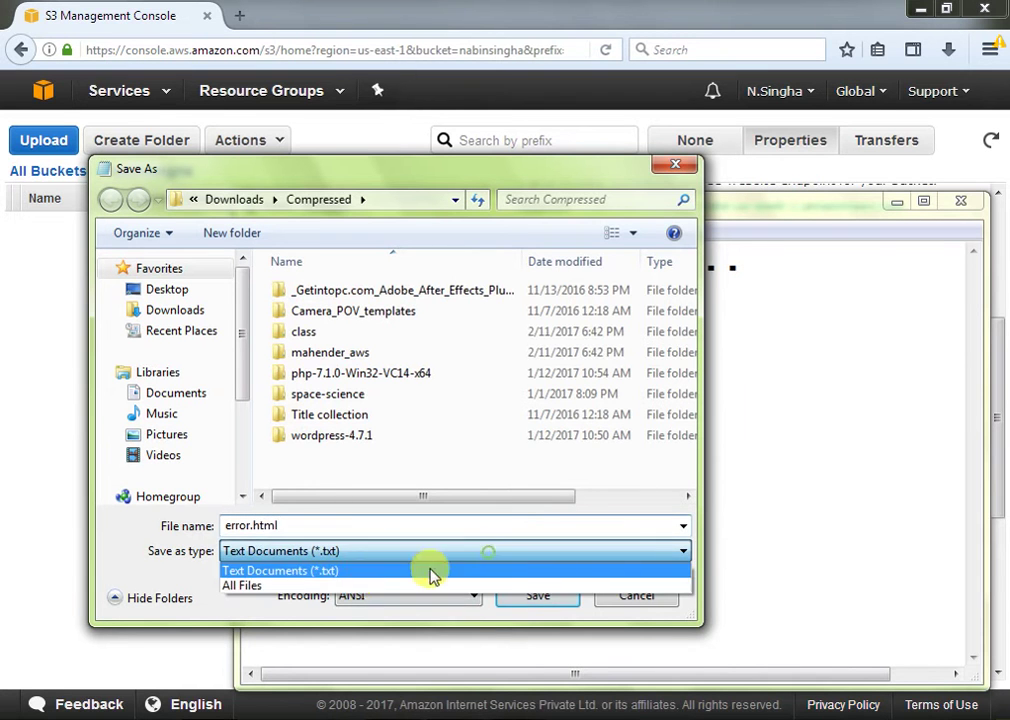
{"action": "left_click", "coordinate": [417, 585]}
{"action": "left_click", "coordinate": [533, 598]}
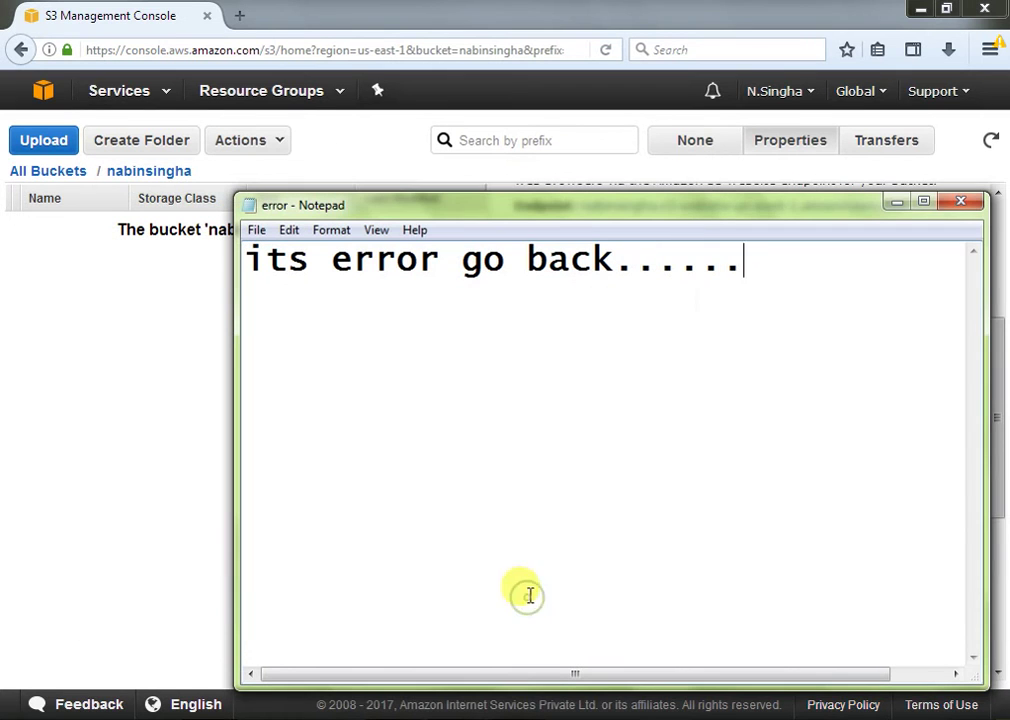
{"action": "left_click", "coordinate": [950, 206]}
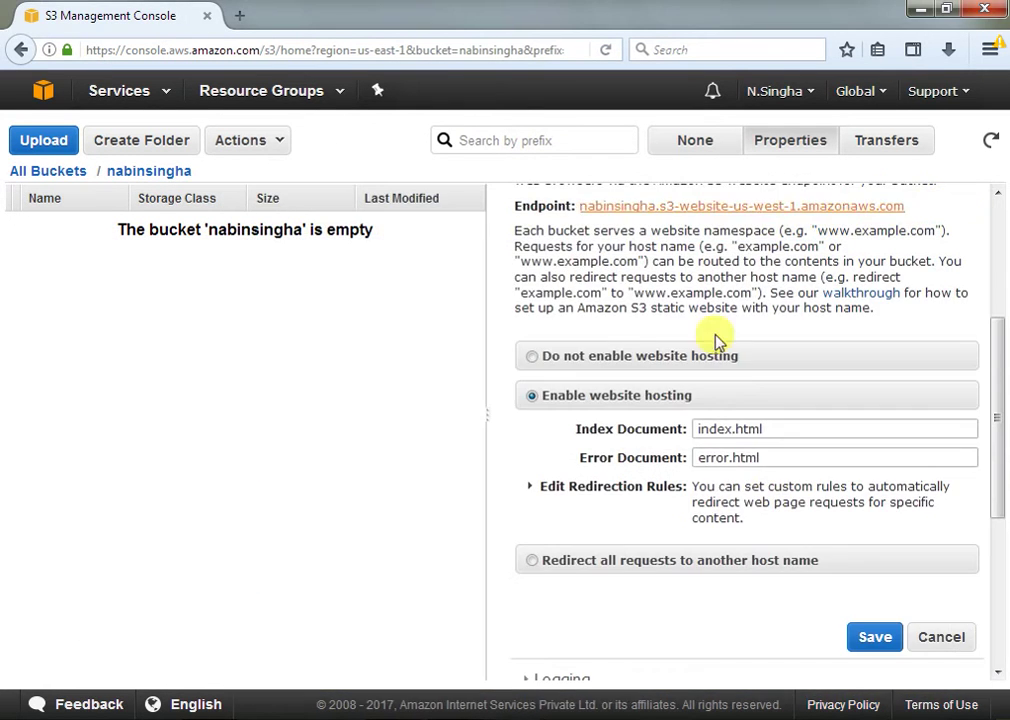
- Upload the error.html modified at 9:02 PM and the index.html modified at 9:01 PM from Downloads > Compressed to the bucket
{"action": "left_click", "coordinate": [45, 146]}
{"action": "left_click", "coordinate": [112, 399]}
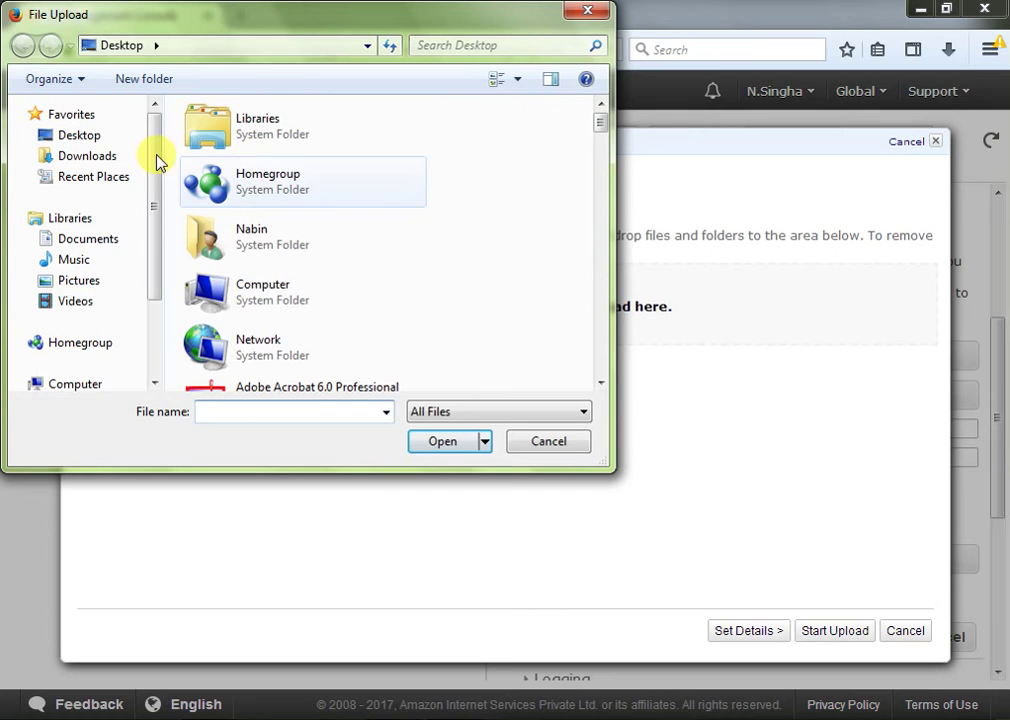
{"action": "left_click", "coordinate": [88, 155]}
{"action": "double_click", "coordinate": [480, 178]}
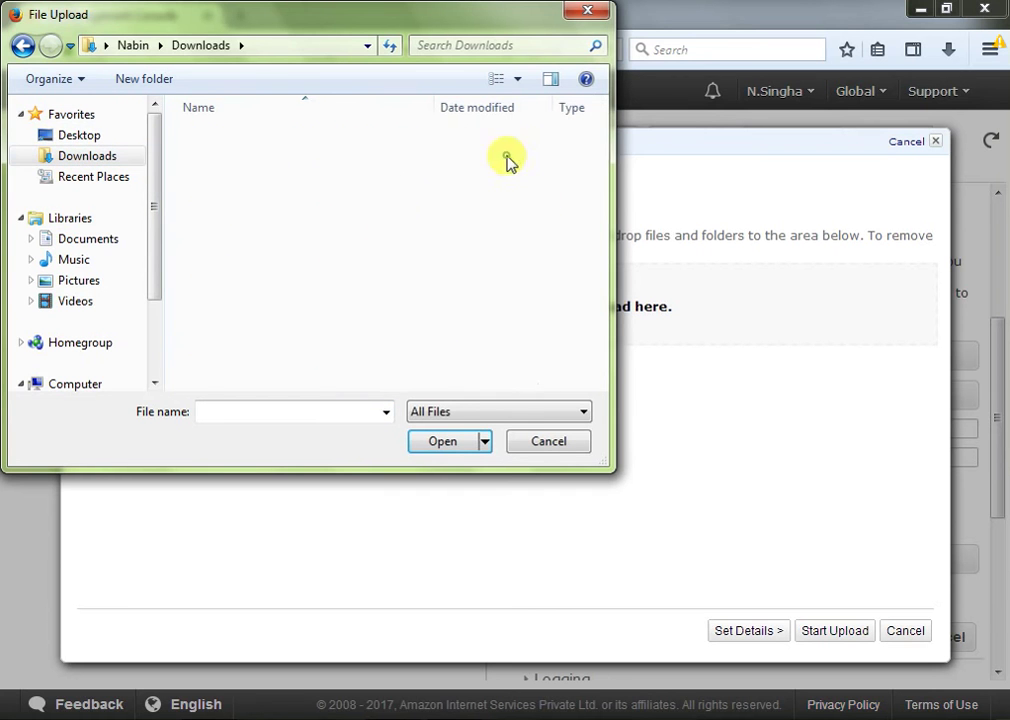
{"action": "left_click_drag", "start_coordinate": [600, 173], "coordinate": [600, 350]}
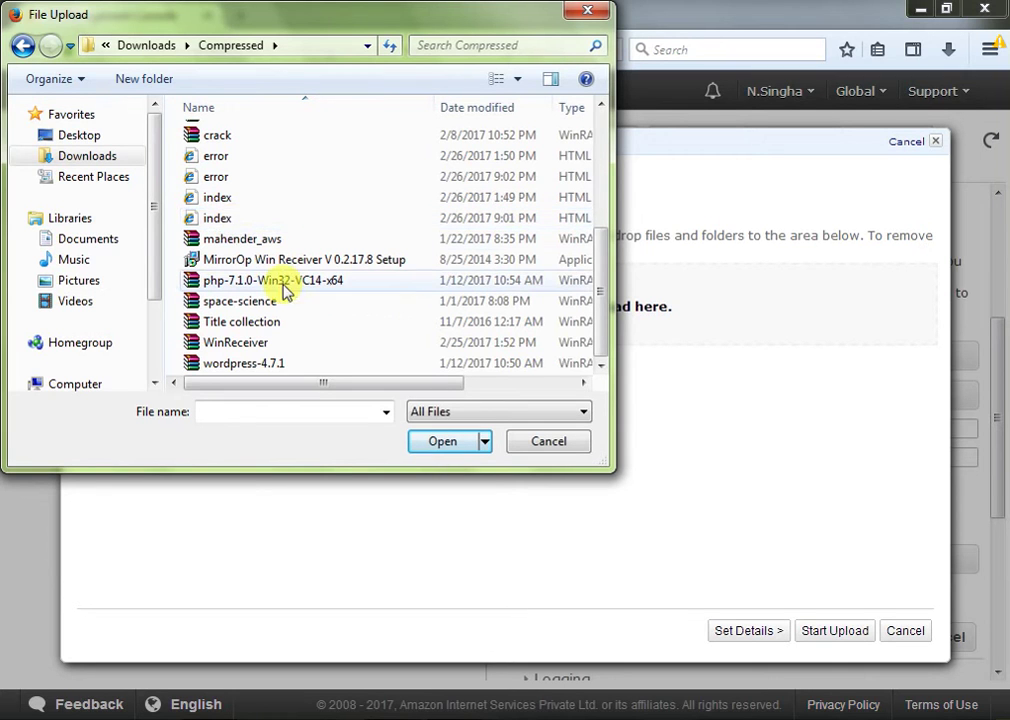
{"action": "left_click", "coordinate": [226, 177]}
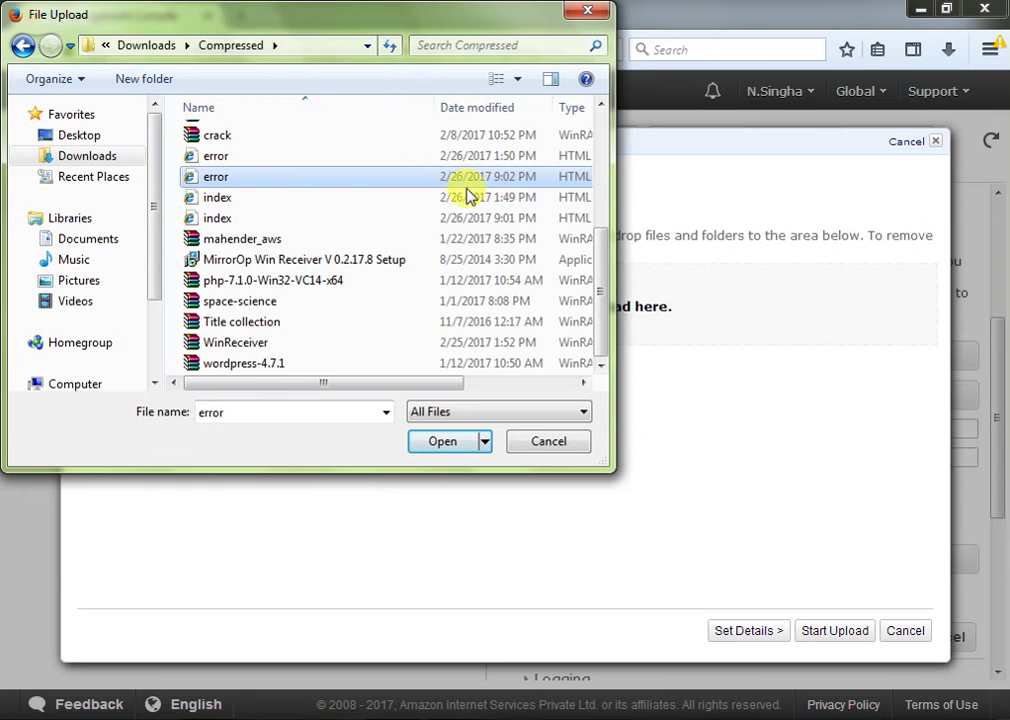
{"action": "left_click", "coordinate": [282, 218], "text": "ctrl"}
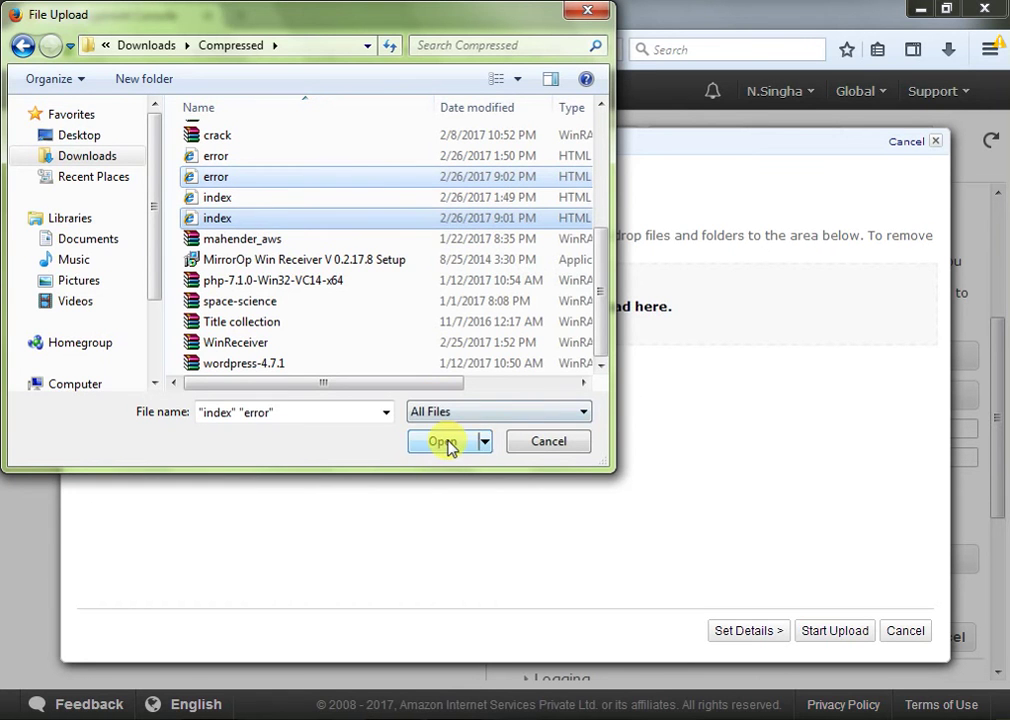
{"action": "left_click", "coordinate": [443, 441]}
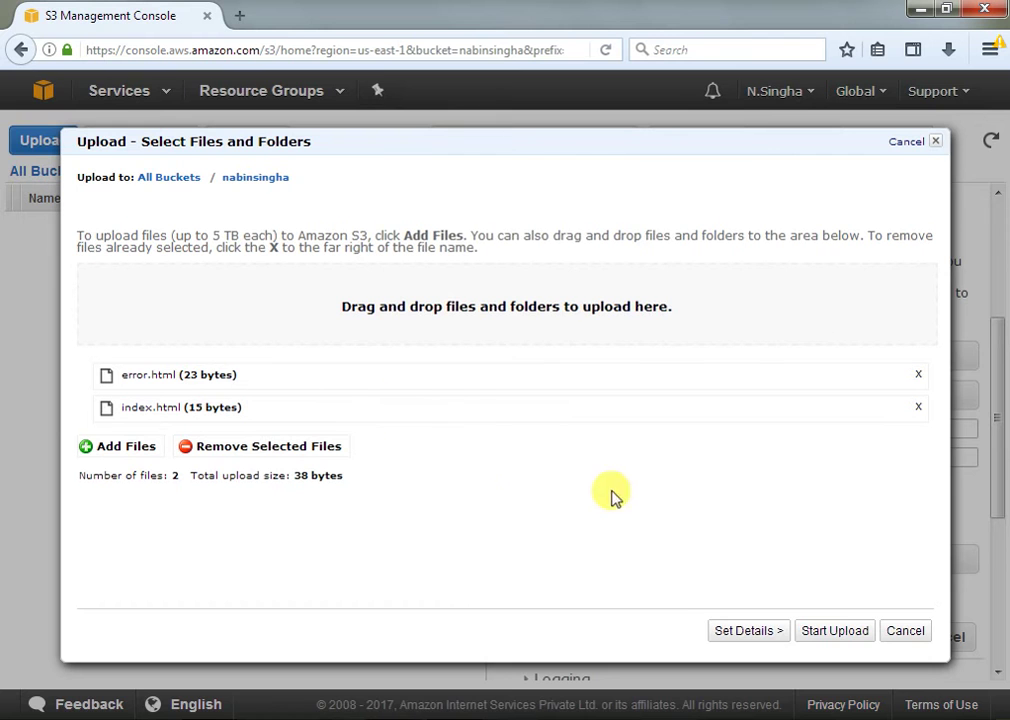
{"action": "left_click", "coordinate": [828, 632]}
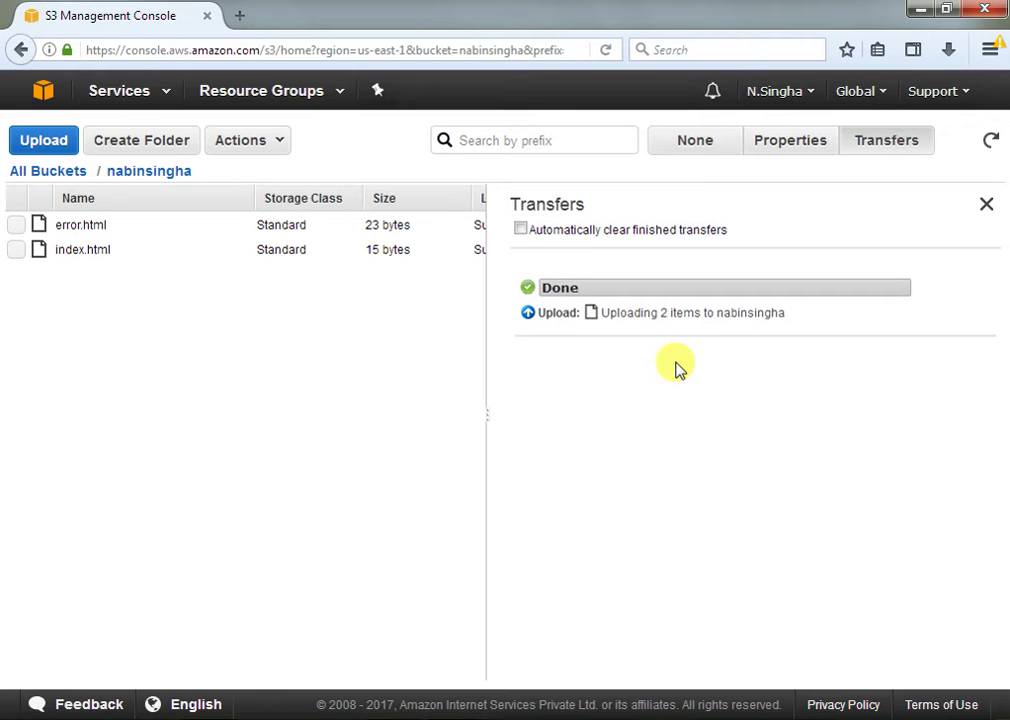
- Display the bucket's properties again and review the static website hosting endpoint and document settings
{"action": "left_click", "coordinate": [801, 146]}
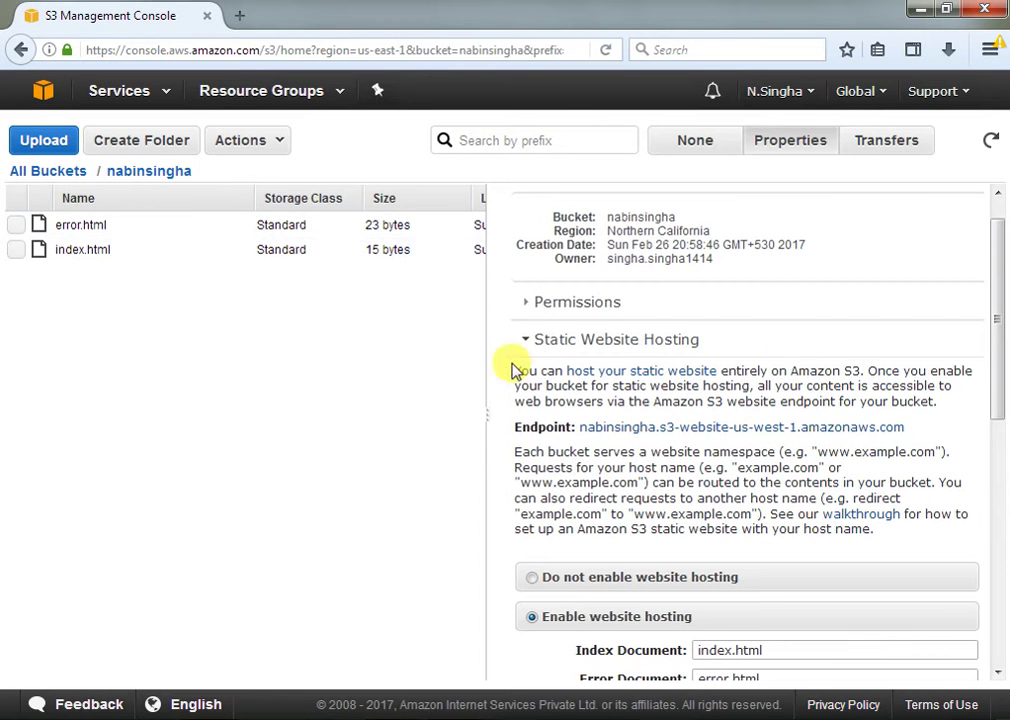
{"action": "left_click_drag", "start_coordinate": [999, 264], "coordinate": [997, 375]}
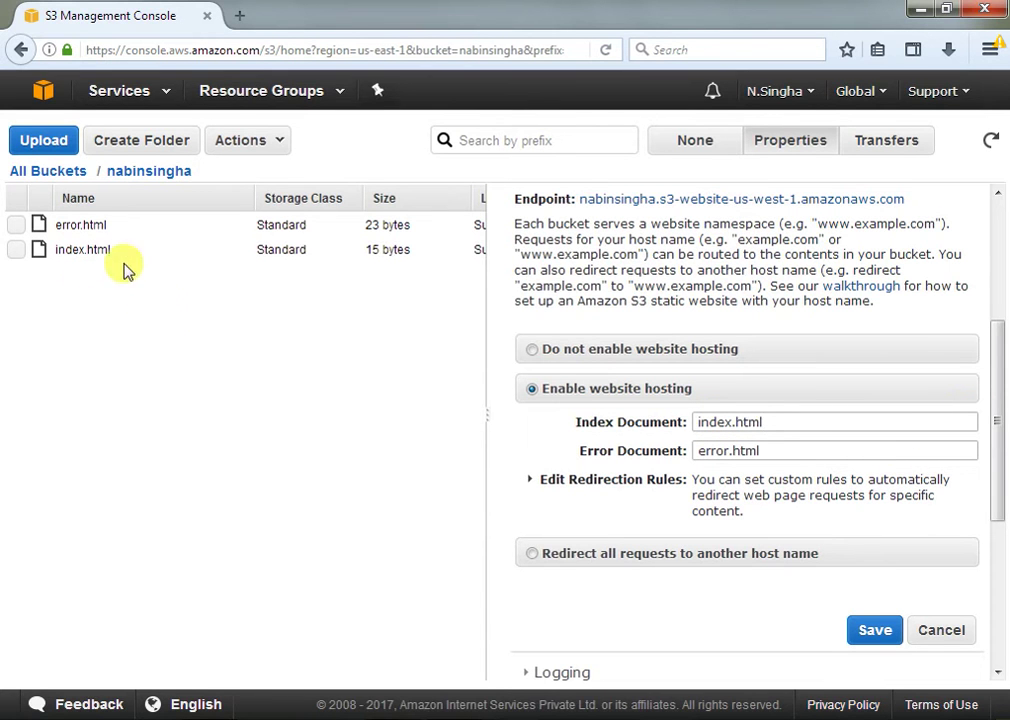
- Make error.html and index.html in the bucket public
{"action": "left_click", "coordinate": [12, 223]}
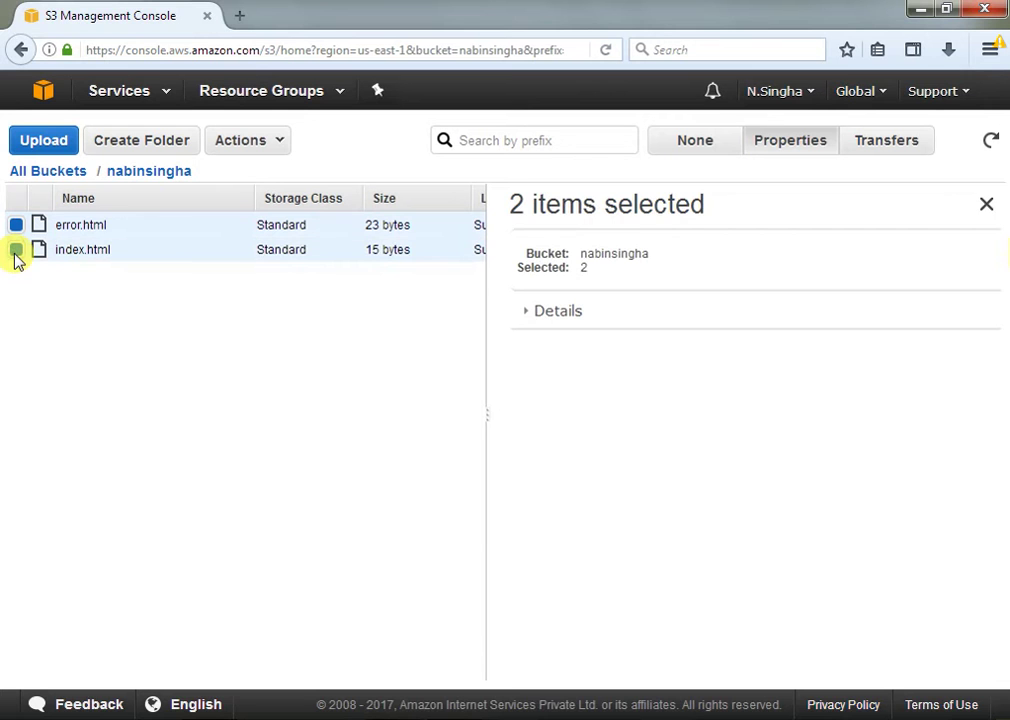
{"action": "right_click", "coordinate": [114, 232]}
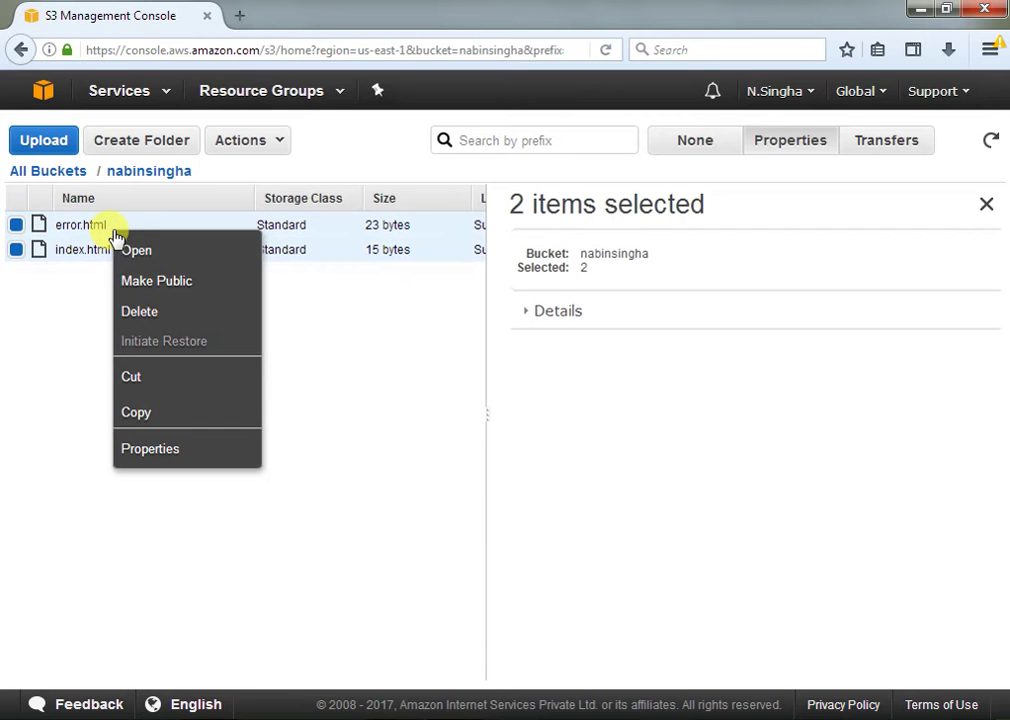
{"action": "left_click", "coordinate": [168, 284]}
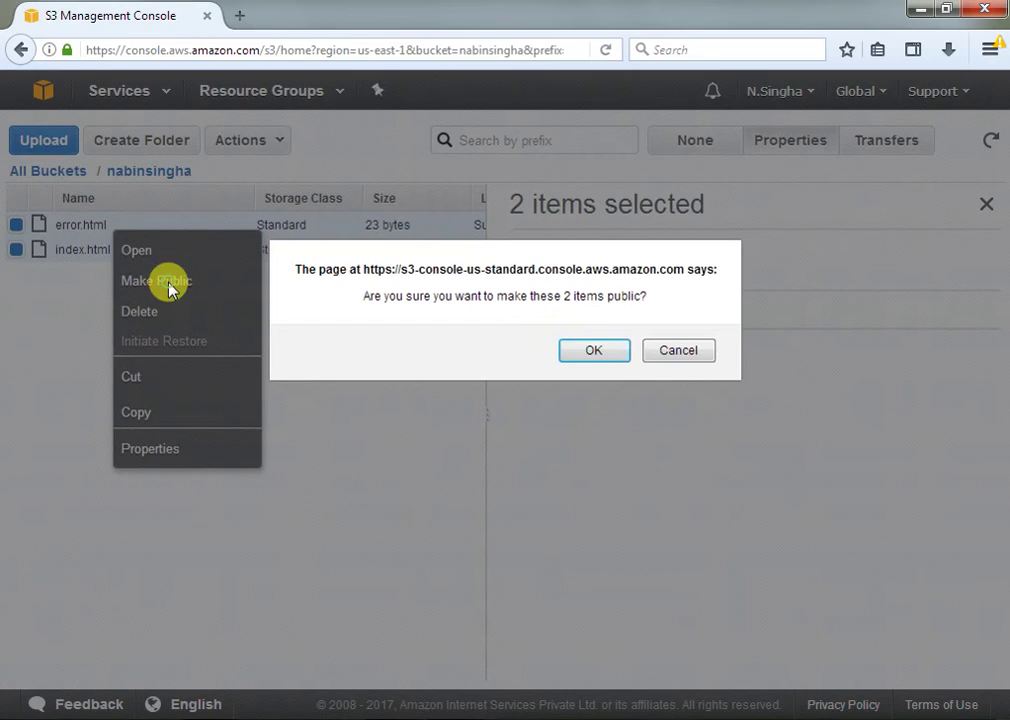
{"action": "left_click", "coordinate": [584, 350]}
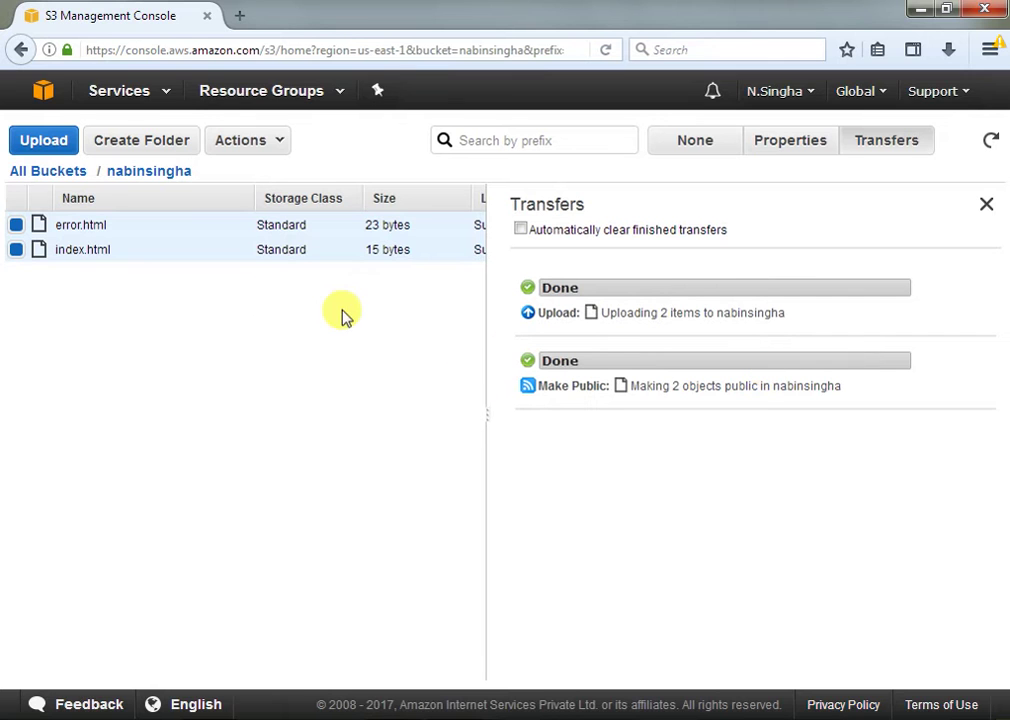
- Clear the file selection and display the bucket's Static Website Hosting settings
{"action": "left_click", "coordinate": [790, 146]}
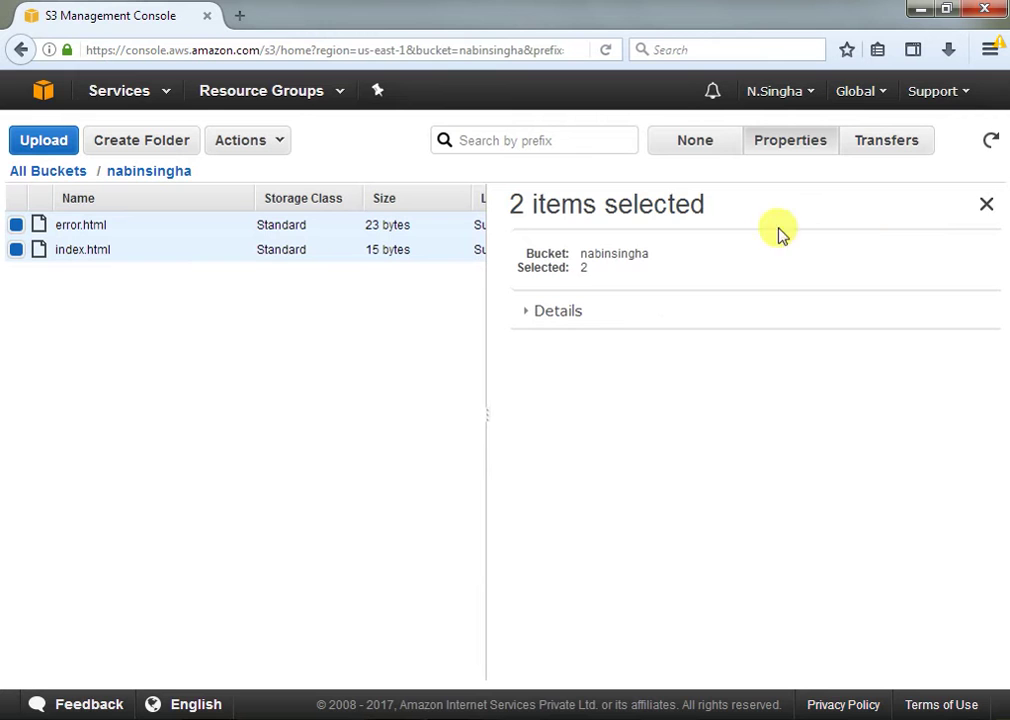
{"action": "left_click", "coordinate": [16, 254]}
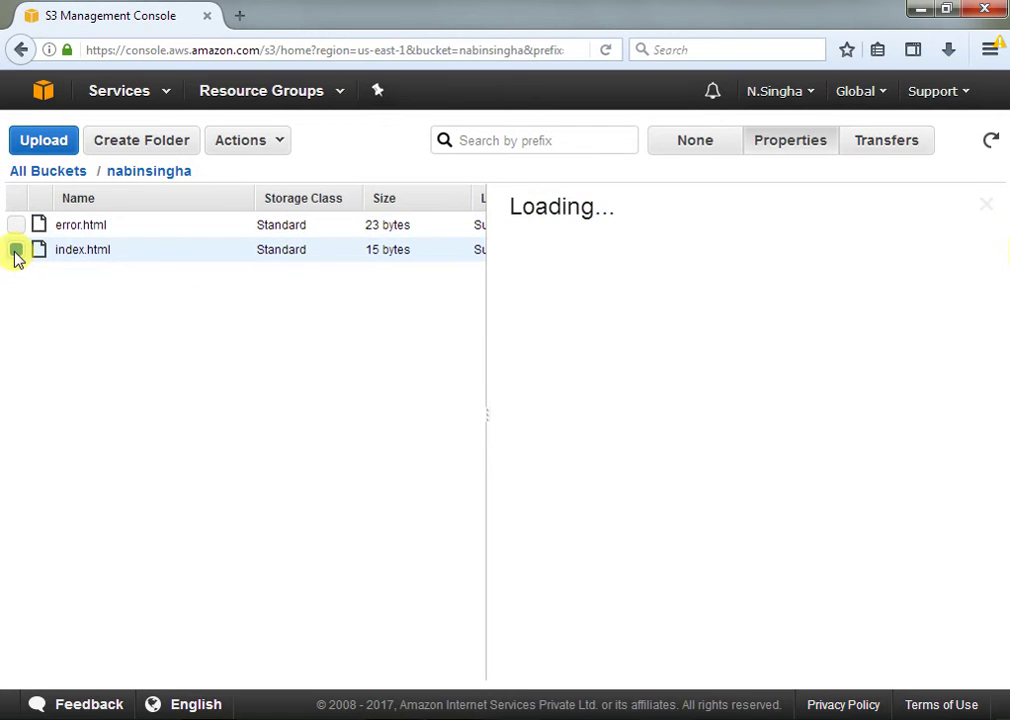
{"action": "left_click", "coordinate": [18, 251]}
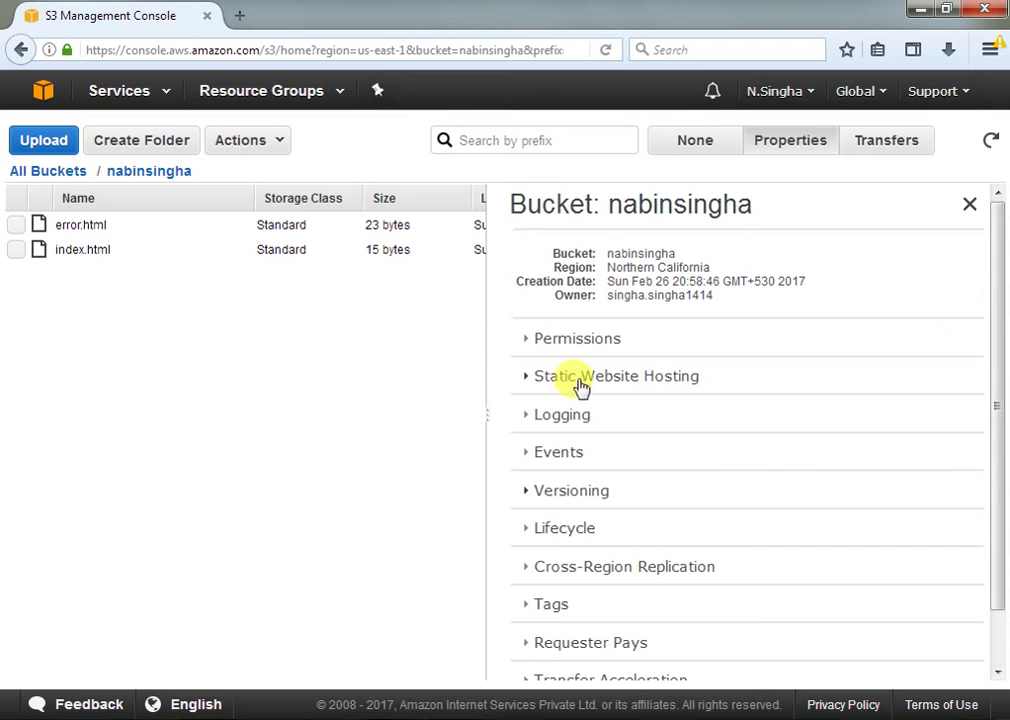
{"action": "left_click", "coordinate": [531, 377]}
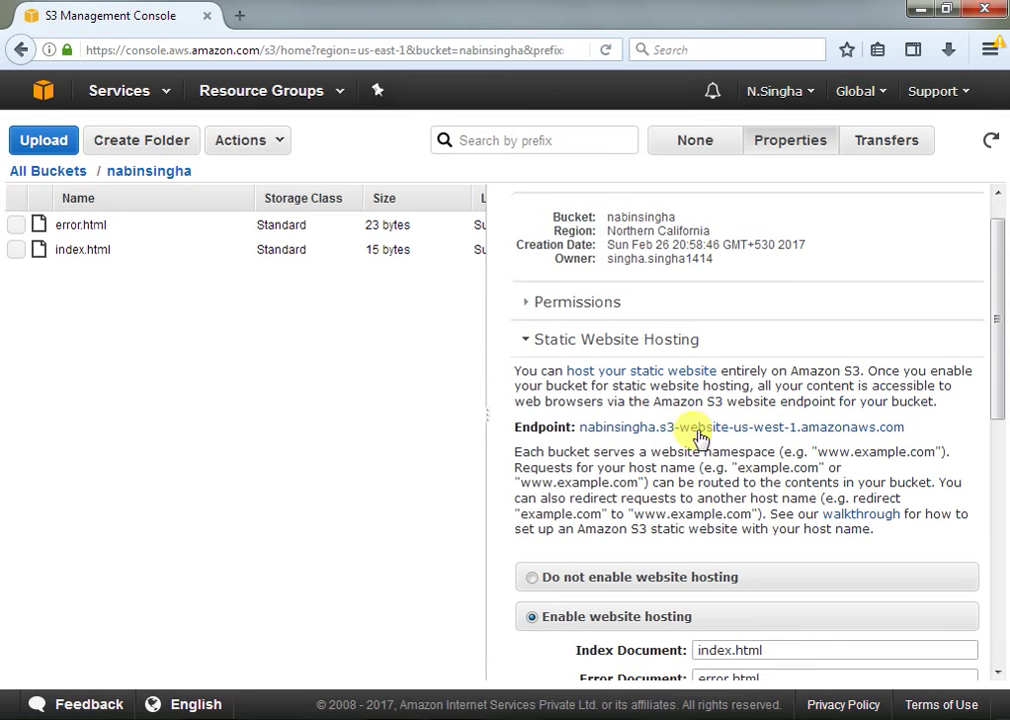
- Copy the bucket's website endpoint and open it in a new browser tab to test the index page
{"action": "left_click_drag", "start_coordinate": [910, 432], "coordinate": [583, 437]}
{"action": "key", "text": "ctrl+c"}
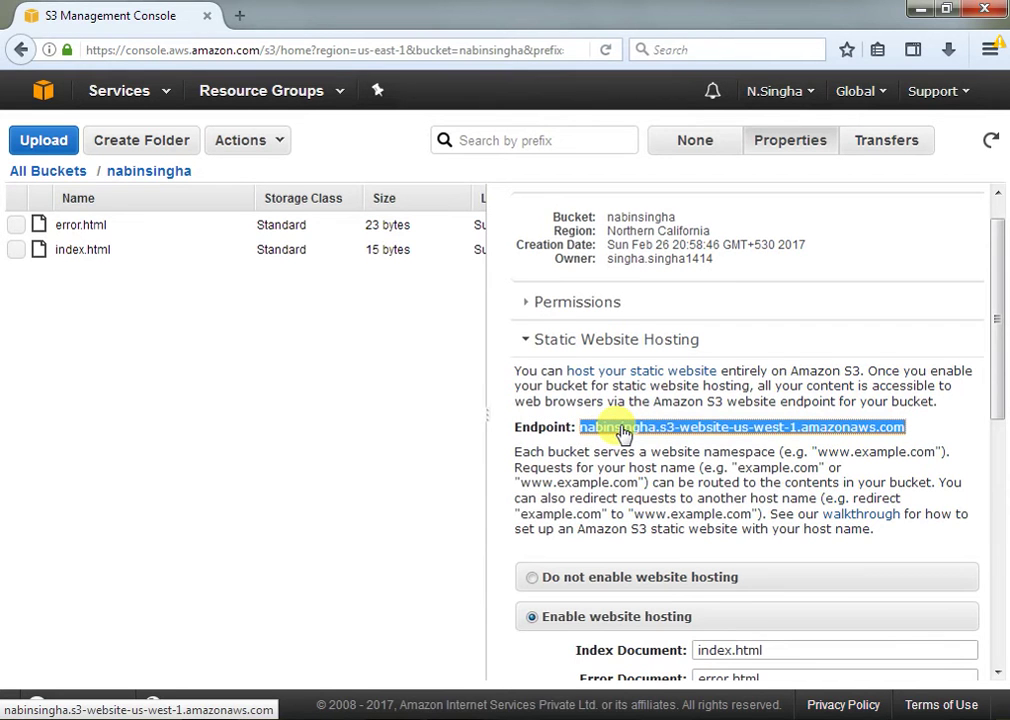
{"action": "left_click", "coordinate": [240, 18]}
{"action": "right_click", "coordinate": [201, 50]}
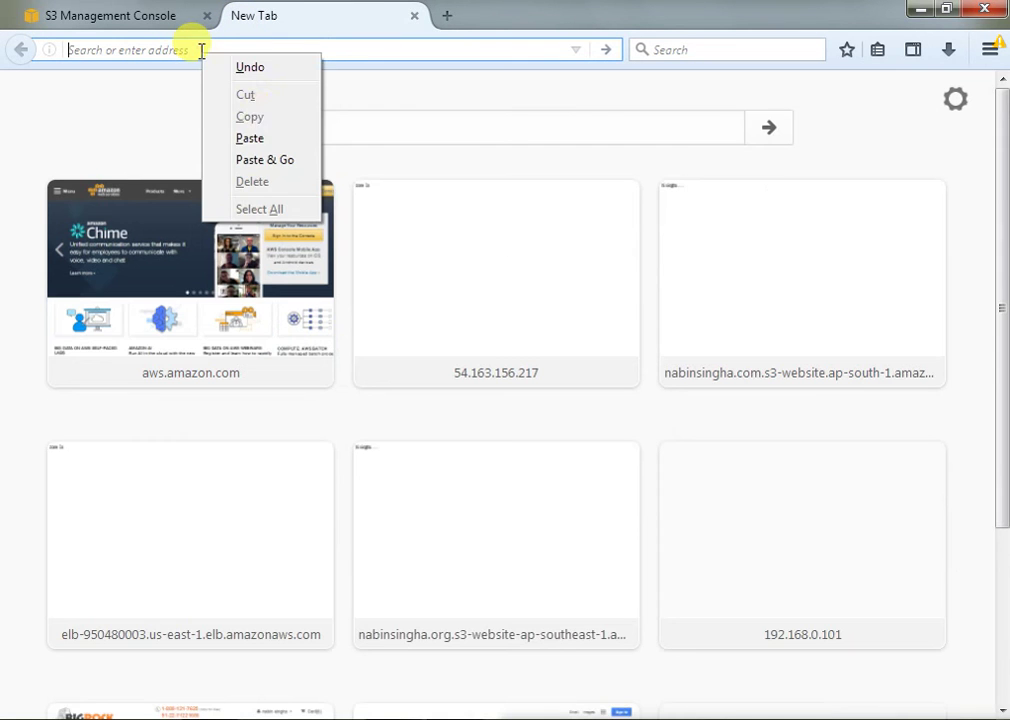
{"action": "left_click", "coordinate": [258, 163]}
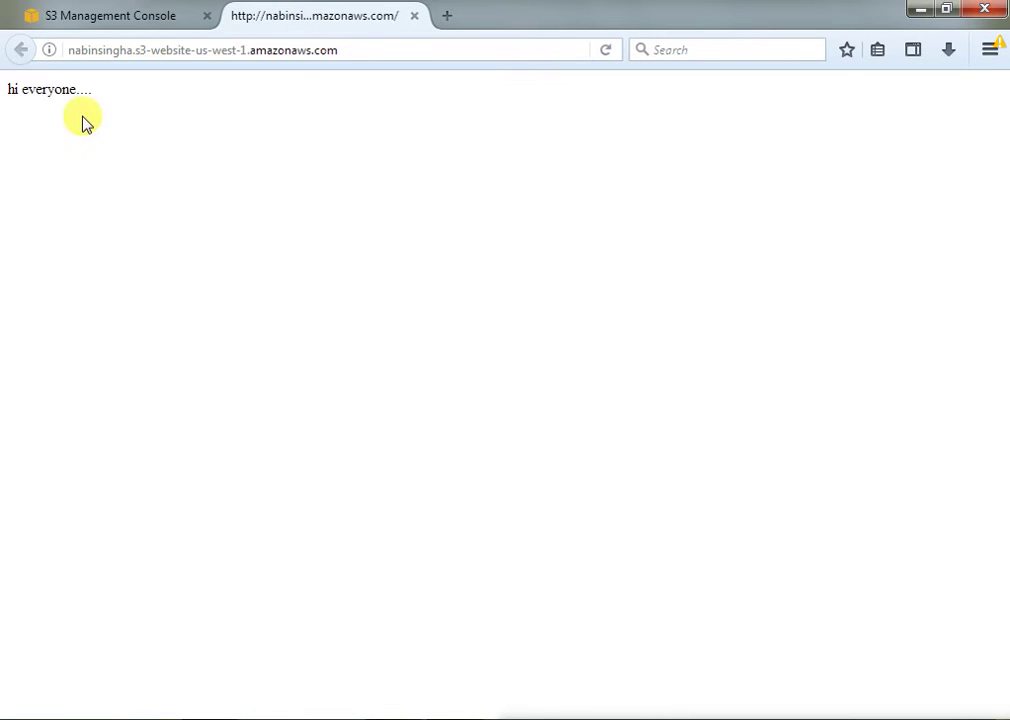
- Request the nonexistent path /hjfghhj on the website endpoint to test the error page
{"action": "left_click", "coordinate": [390, 50]}
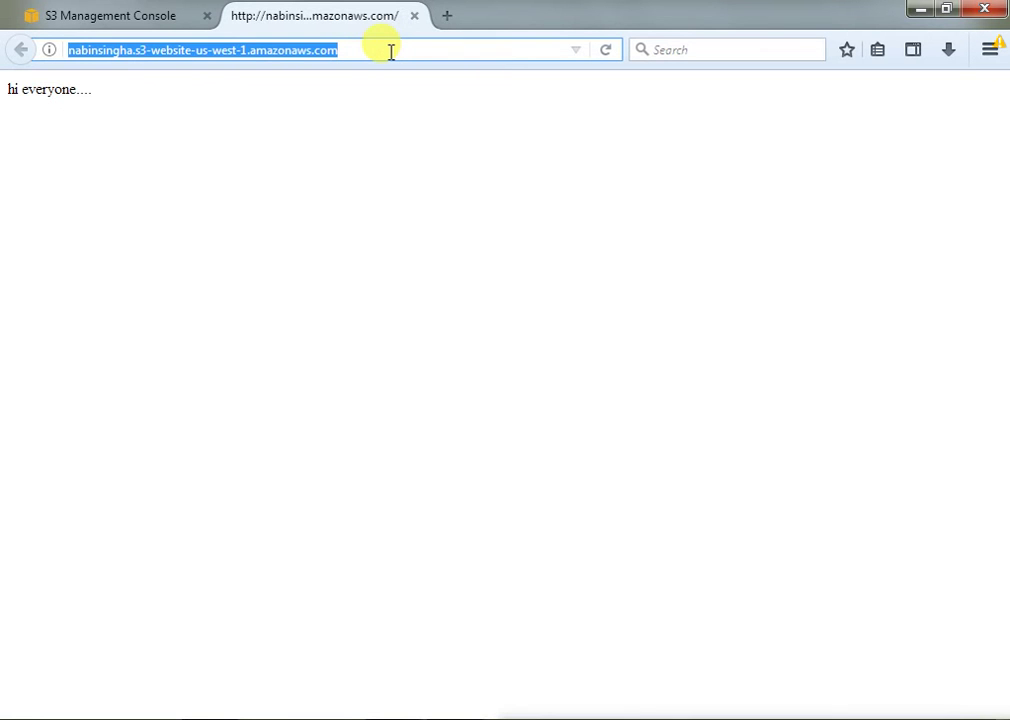
{"action": "left_click", "coordinate": [391, 52]}
{"action": "type", "text": "/"}
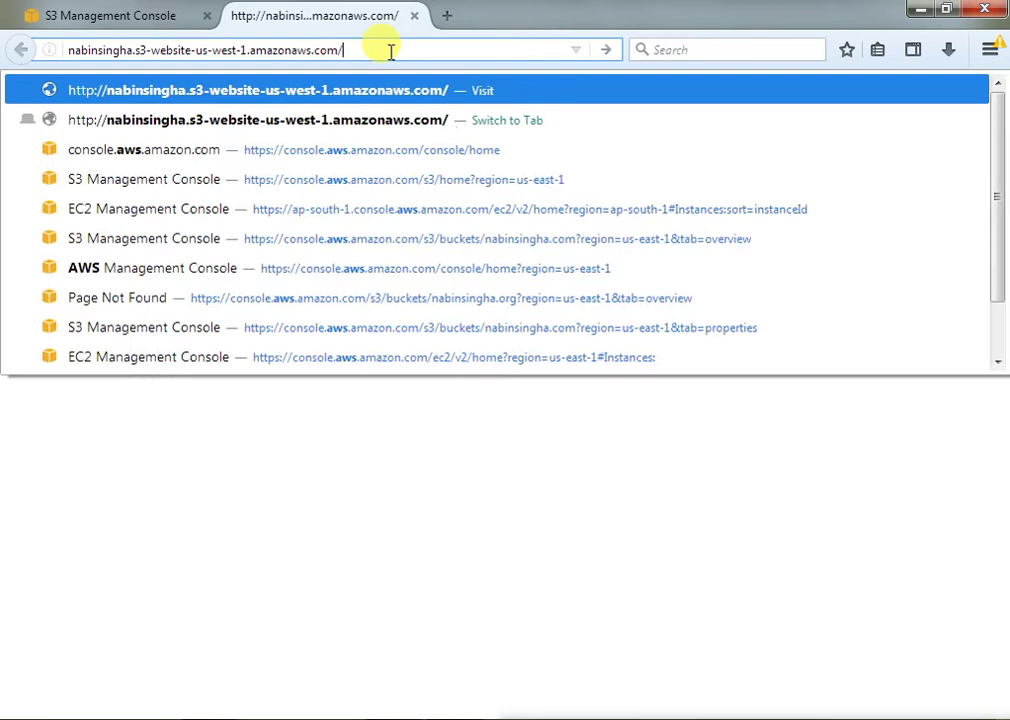
{"action": "type", "text": "hjfghhj"}
{"action": "key", "text": "Return"}
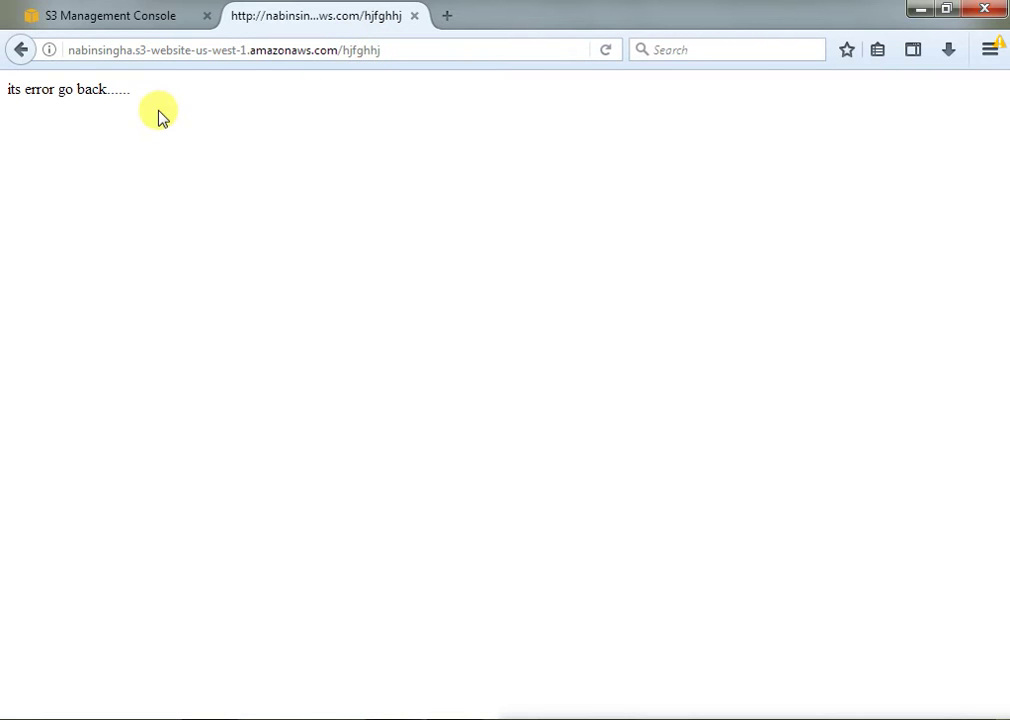
- Return to the S3 console and review the bucket's Logging and Events settings
{"action": "left_click", "coordinate": [157, 17]}
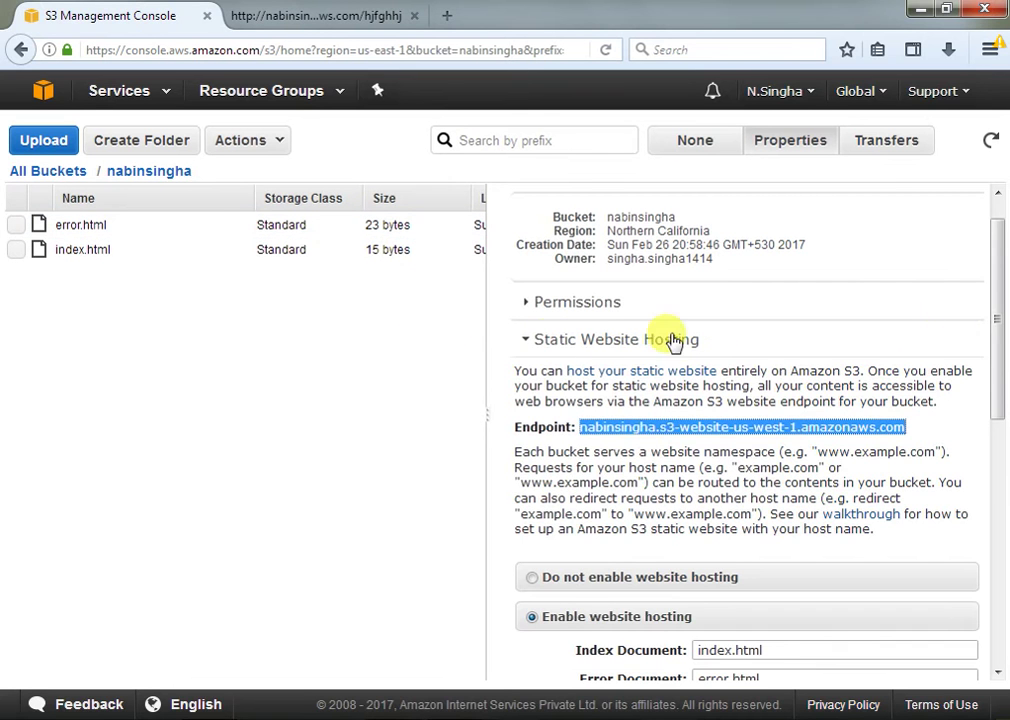
{"action": "left_click", "coordinate": [527, 345]}
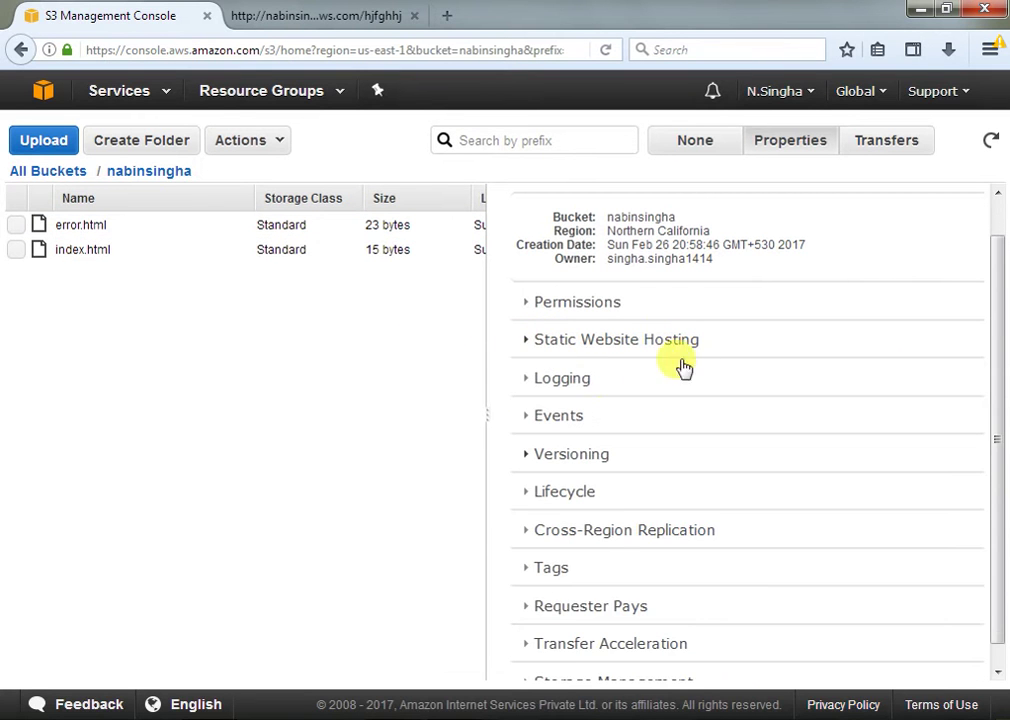
{"action": "left_click", "coordinate": [572, 383]}
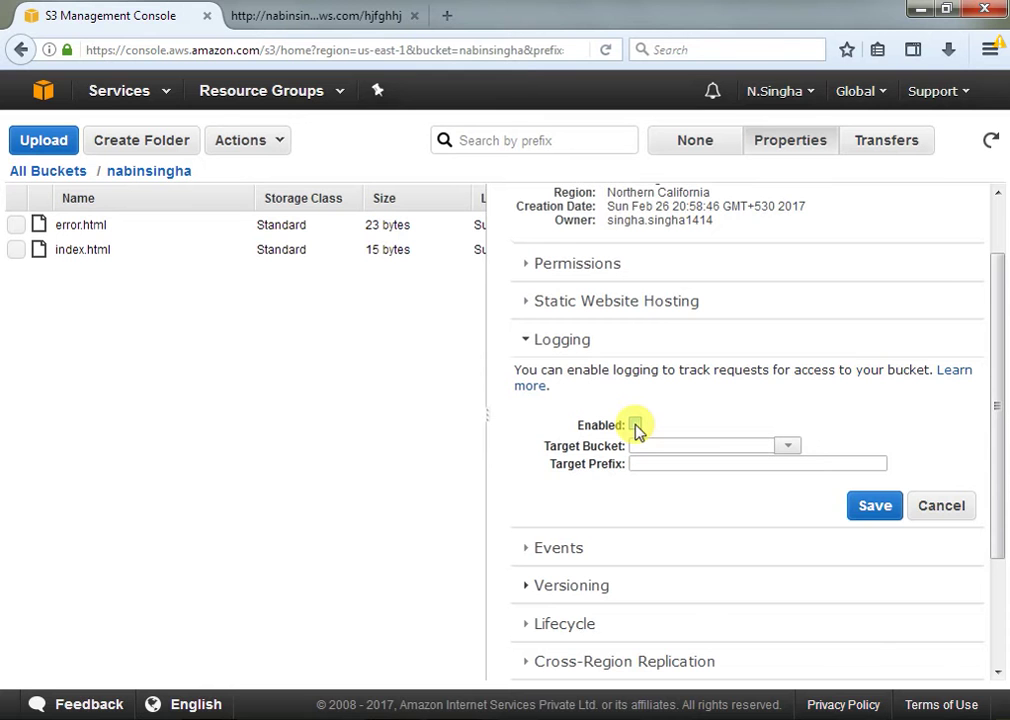
{"action": "left_click", "coordinate": [535, 350]}
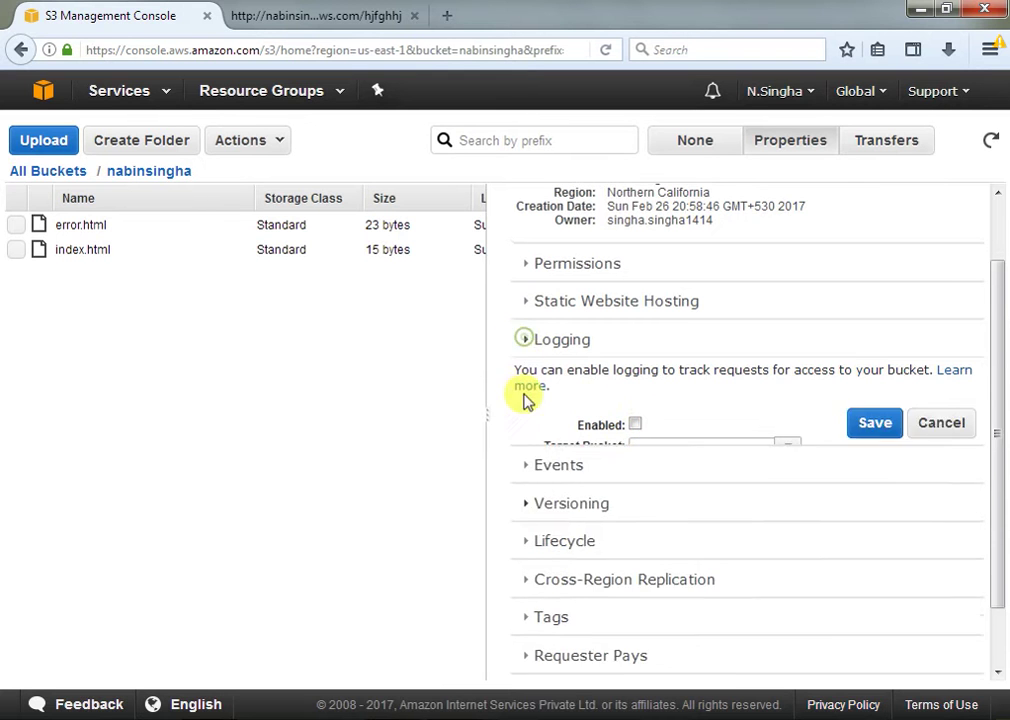
{"action": "left_click", "coordinate": [527, 398]}
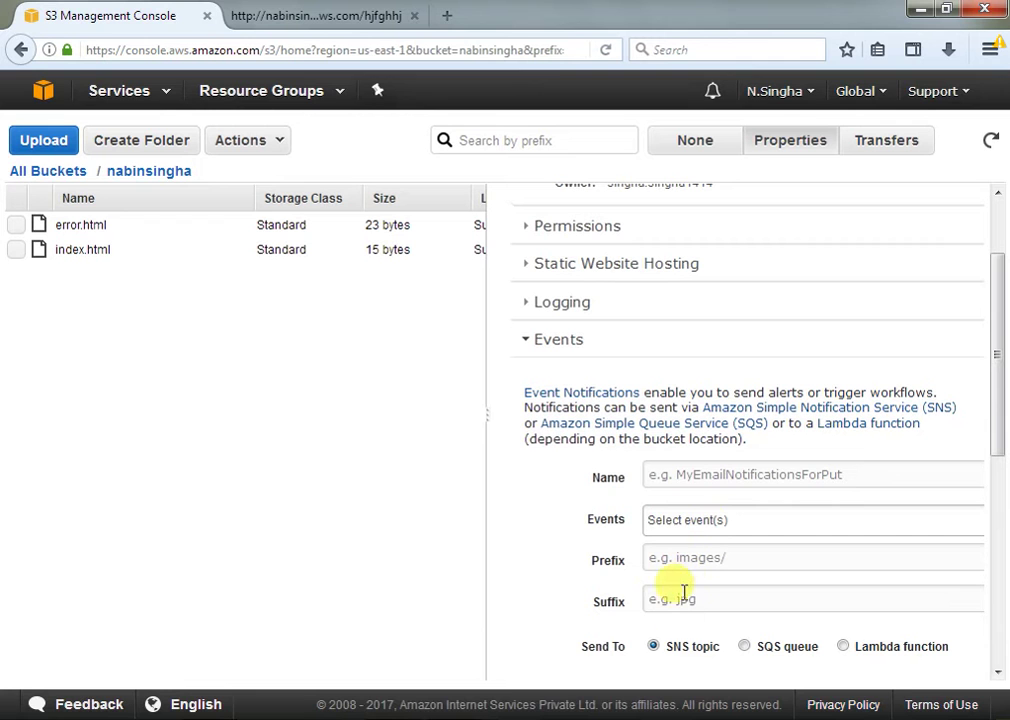
{"action": "left_click", "coordinate": [524, 342]}
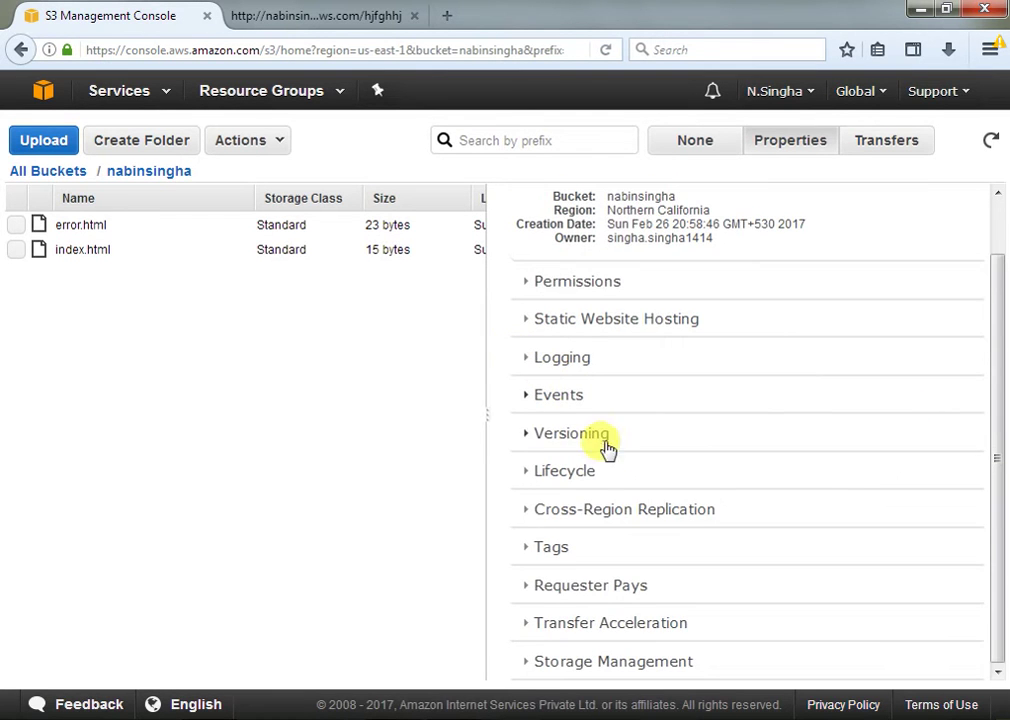
- Enable versioning on the bucket and confirm it
{"action": "left_click", "coordinate": [526, 437]}
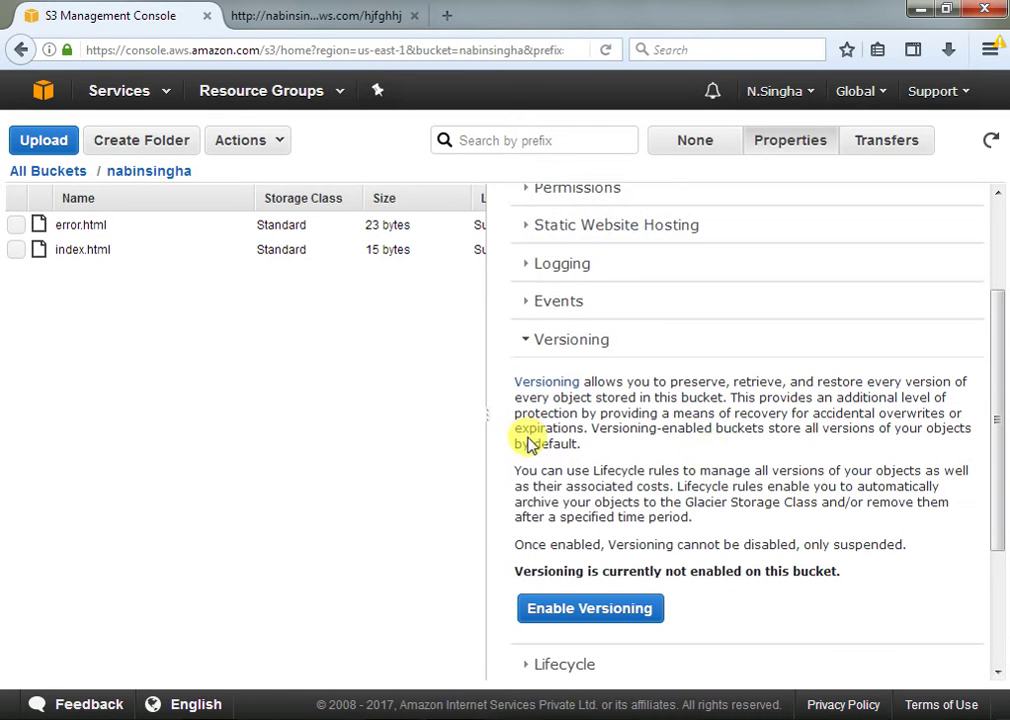
{"action": "left_click_drag", "start_coordinate": [999, 384], "coordinate": [1000, 425]}
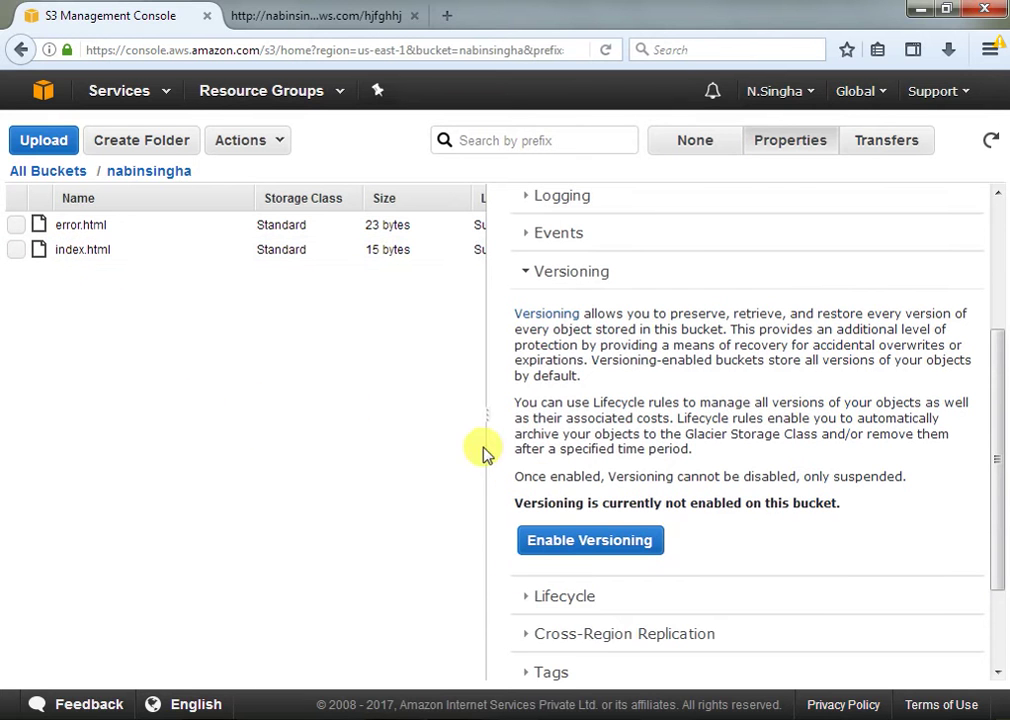
{"action": "left_click", "coordinate": [577, 538]}
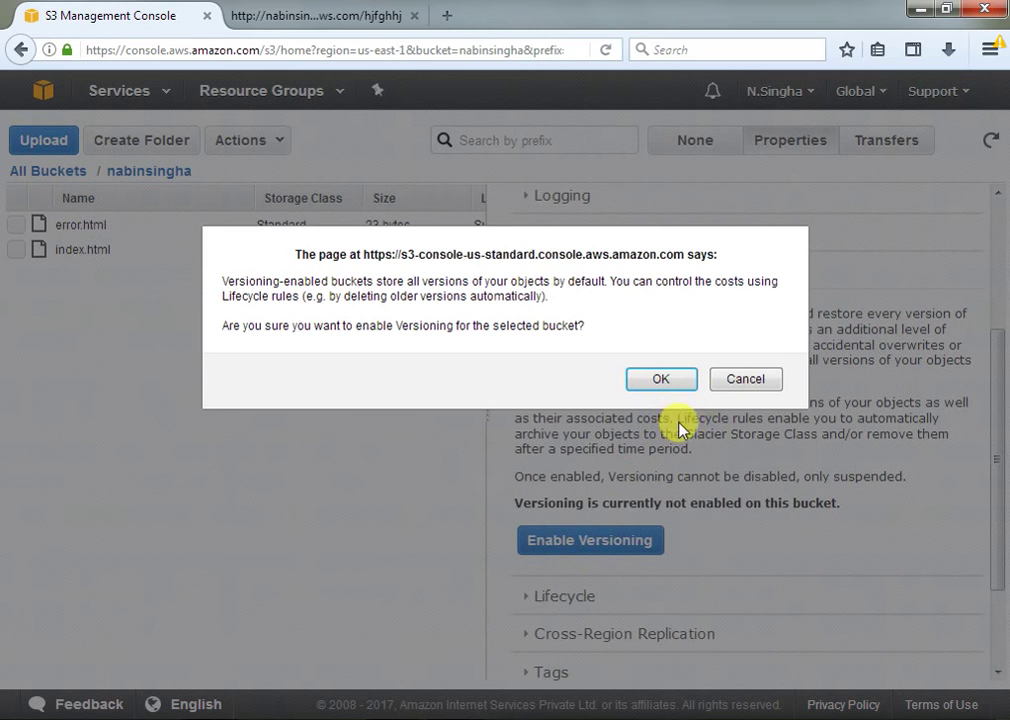
{"action": "left_click", "coordinate": [745, 378]}
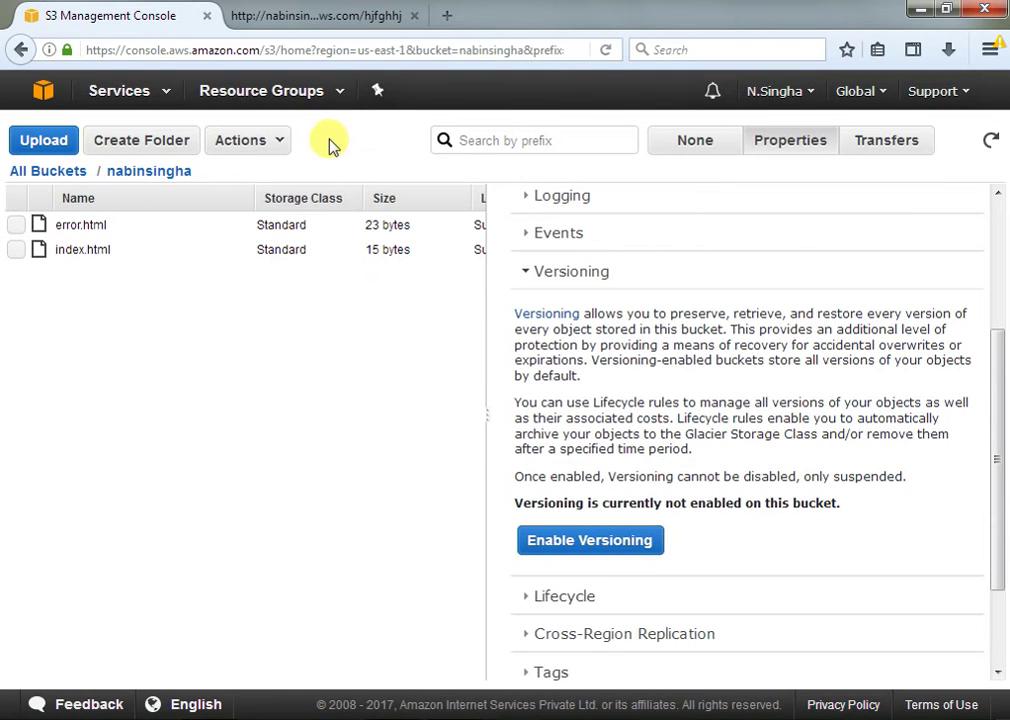
{"action": "left_click", "coordinate": [590, 541]}
{"action": "left_click", "coordinate": [664, 380]}
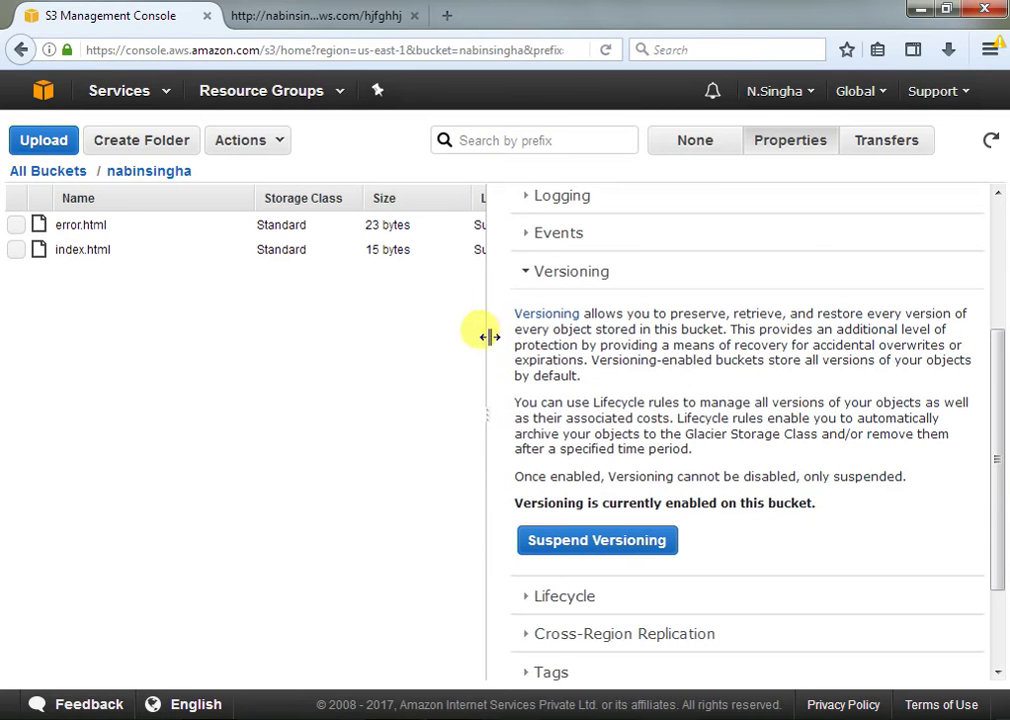
- Refresh the bucket's contents and inspect the object properties and link of error.html
{"action": "left_click", "coordinate": [983, 146]}
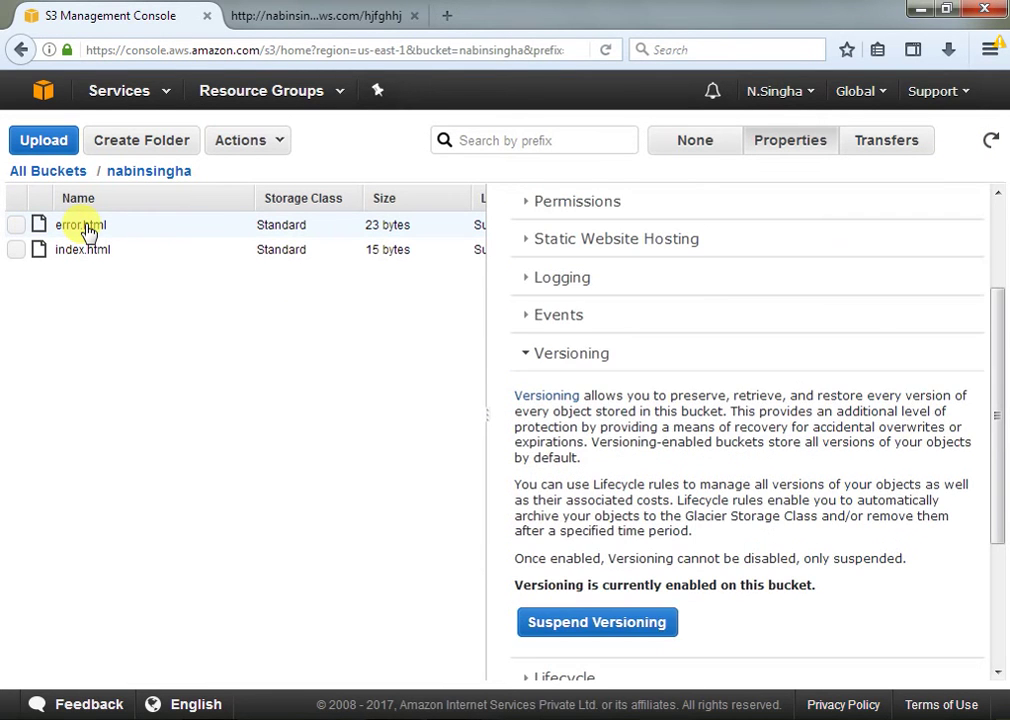
{"action": "left_click", "coordinate": [84, 226]}
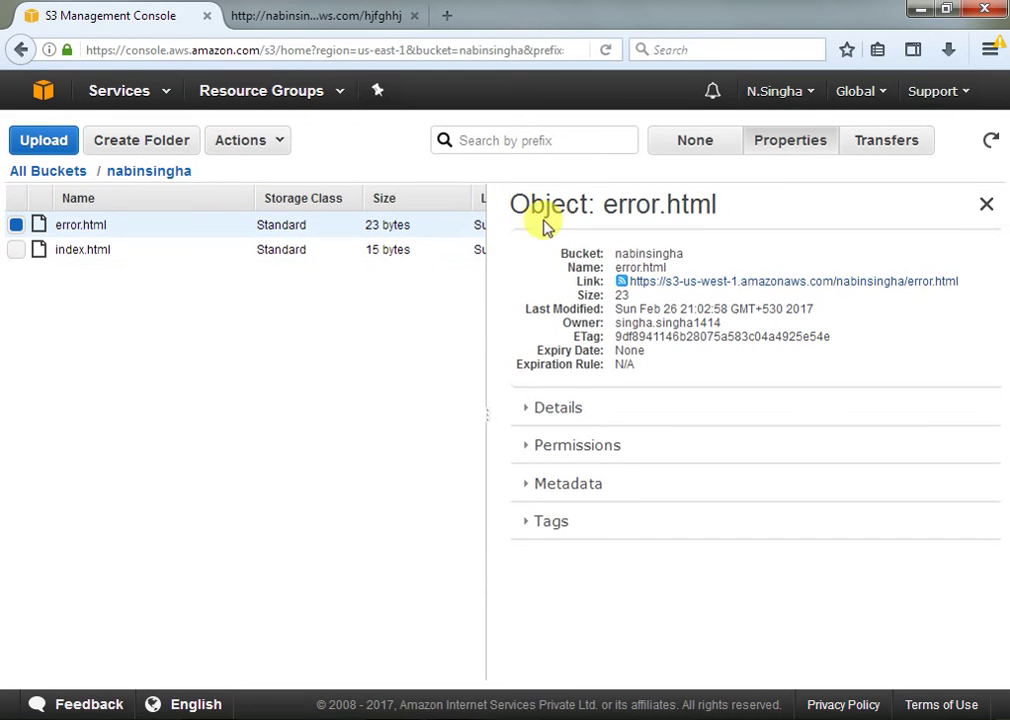
{"action": "left_click_drag", "start_coordinate": [974, 283], "coordinate": [272, 308]}
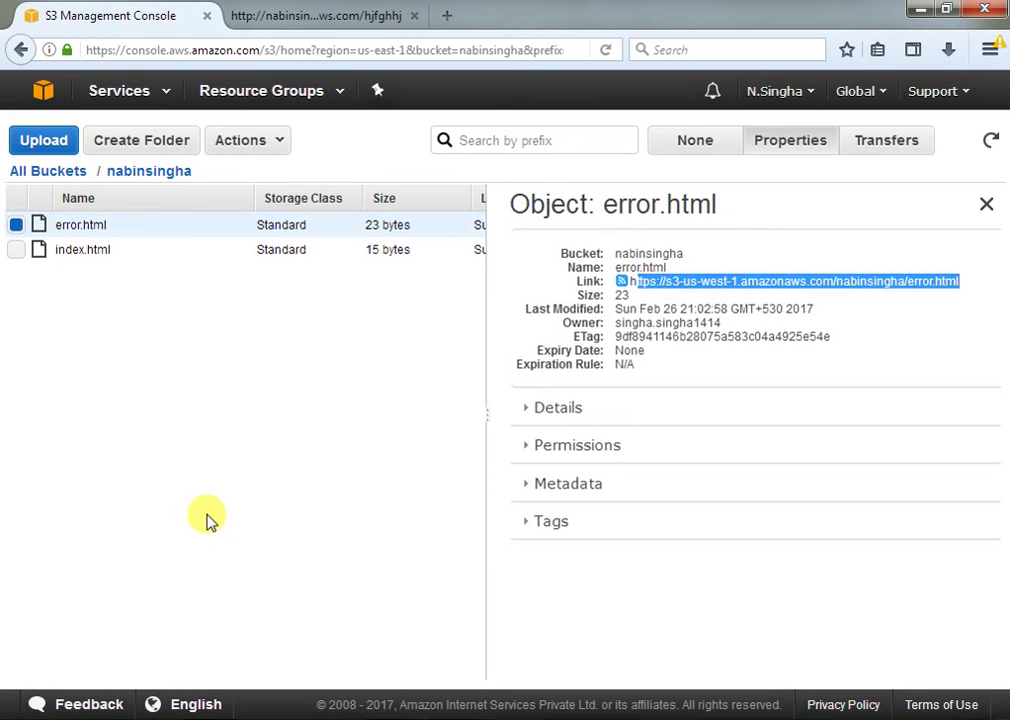
- Start an upload to the bucket and select the error file modified at 9:02 PM in Downloads > Compressed
{"action": "left_click", "coordinate": [48, 145]}
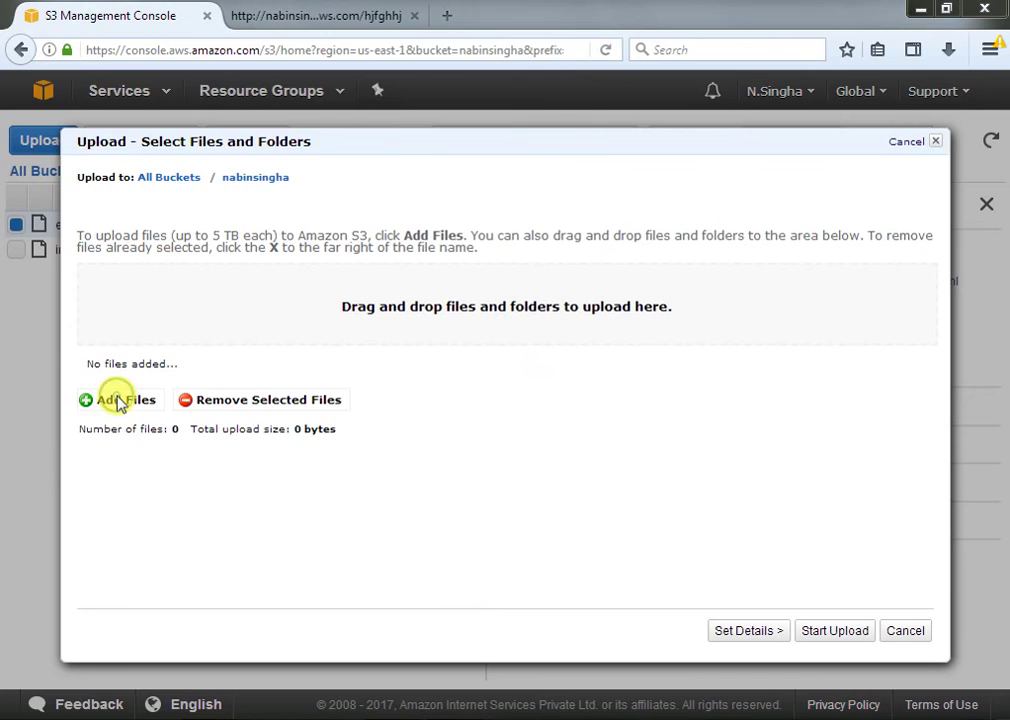
{"action": "left_click", "coordinate": [118, 402]}
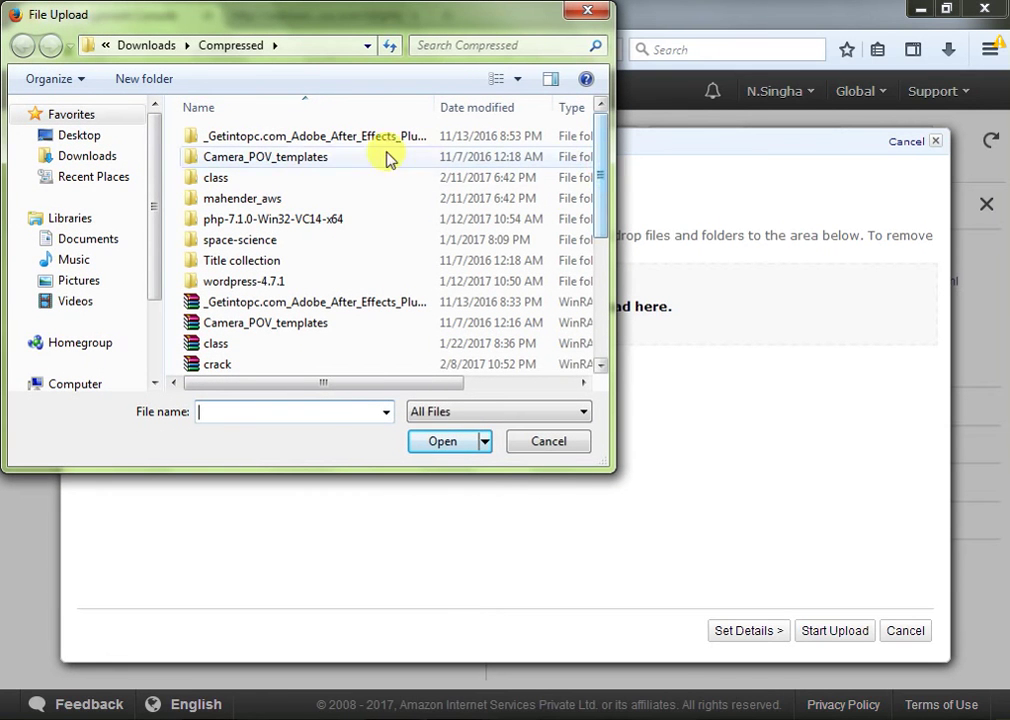
{"action": "left_click_drag", "start_coordinate": [604, 176], "coordinate": [437, 372]}
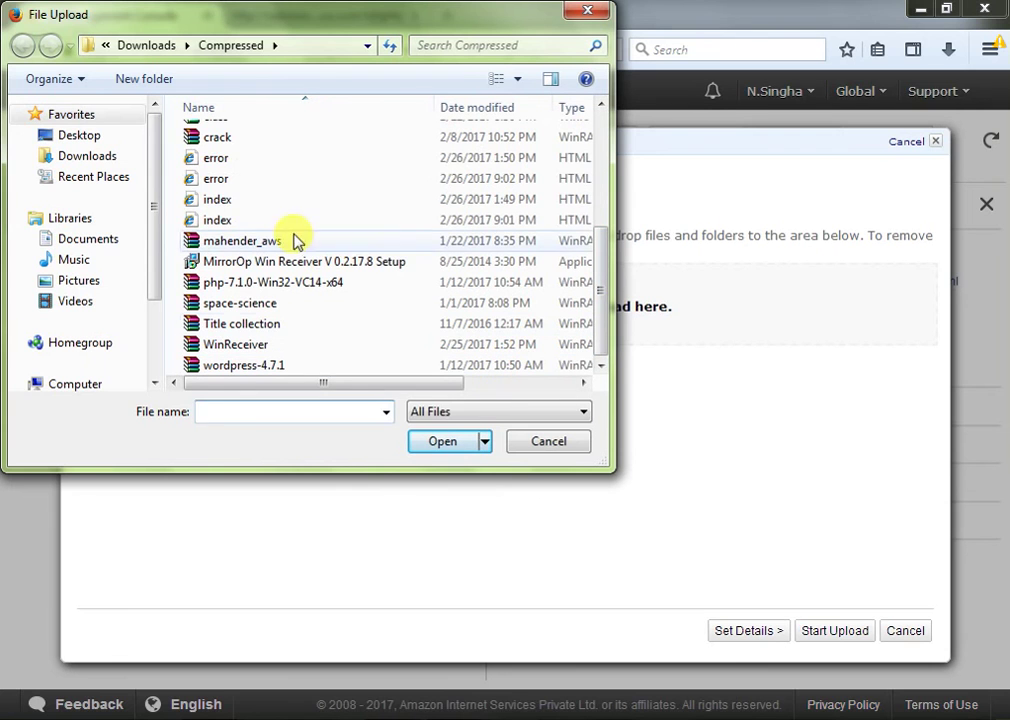
{"action": "left_click", "coordinate": [238, 163]}
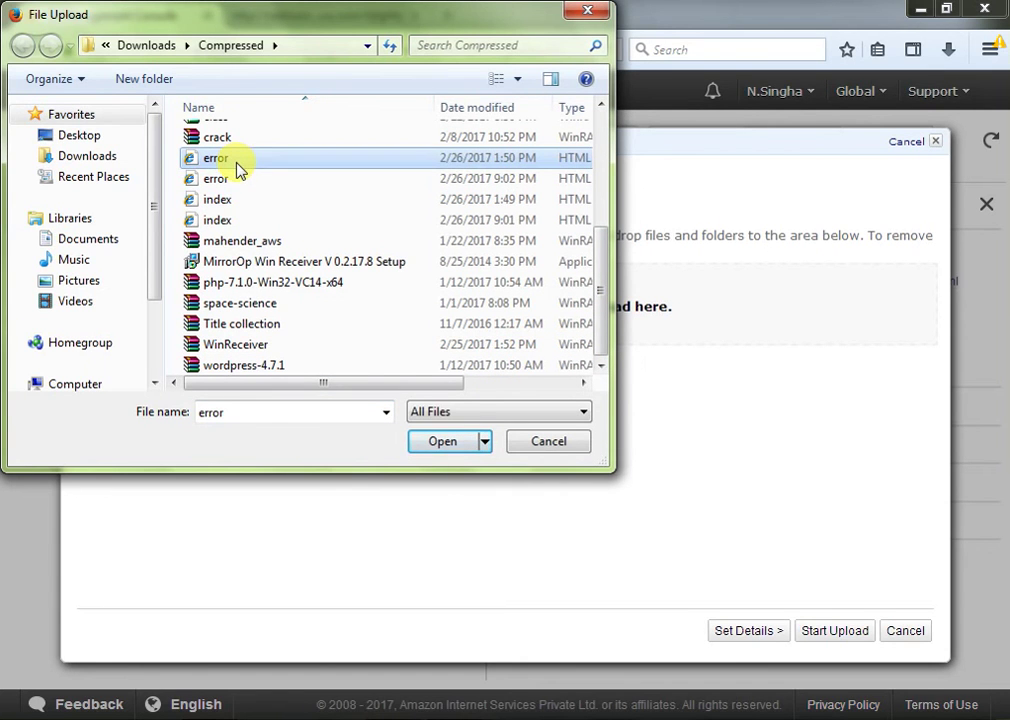
{"action": "left_click", "coordinate": [232, 180]}
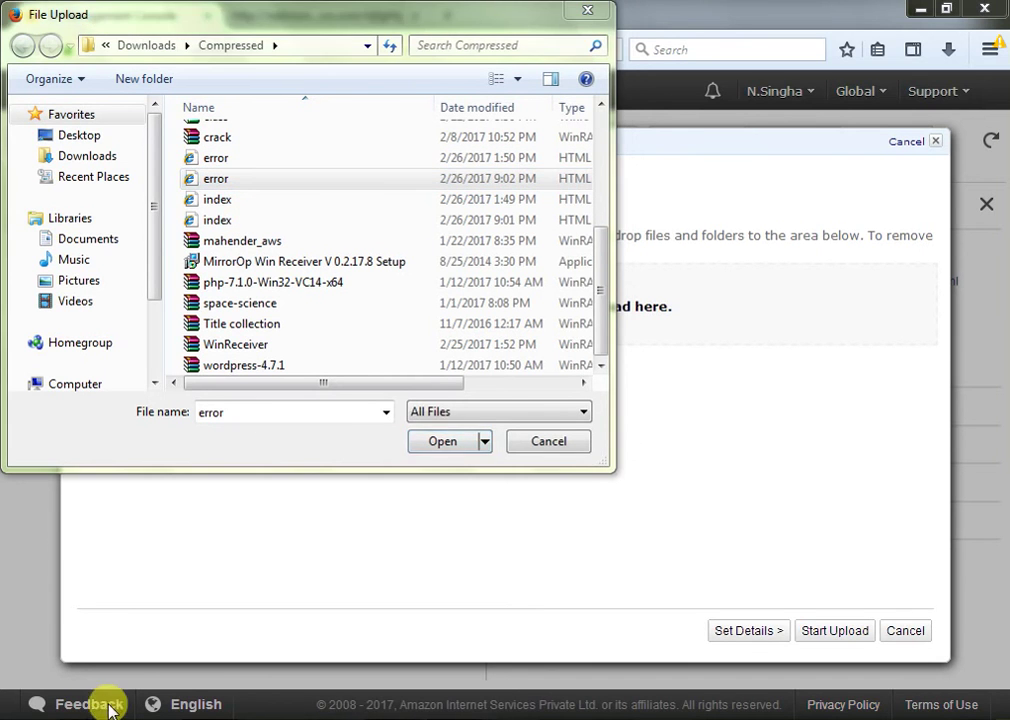
- In Windows Explorer, open Downloads > Compressed and permanently delete the older error (1:50 PM) and index (1:49 PM) HTML files
{"action": "left_click", "coordinate": [97, 706]}
{"action": "left_click", "coordinate": [80, 149]}
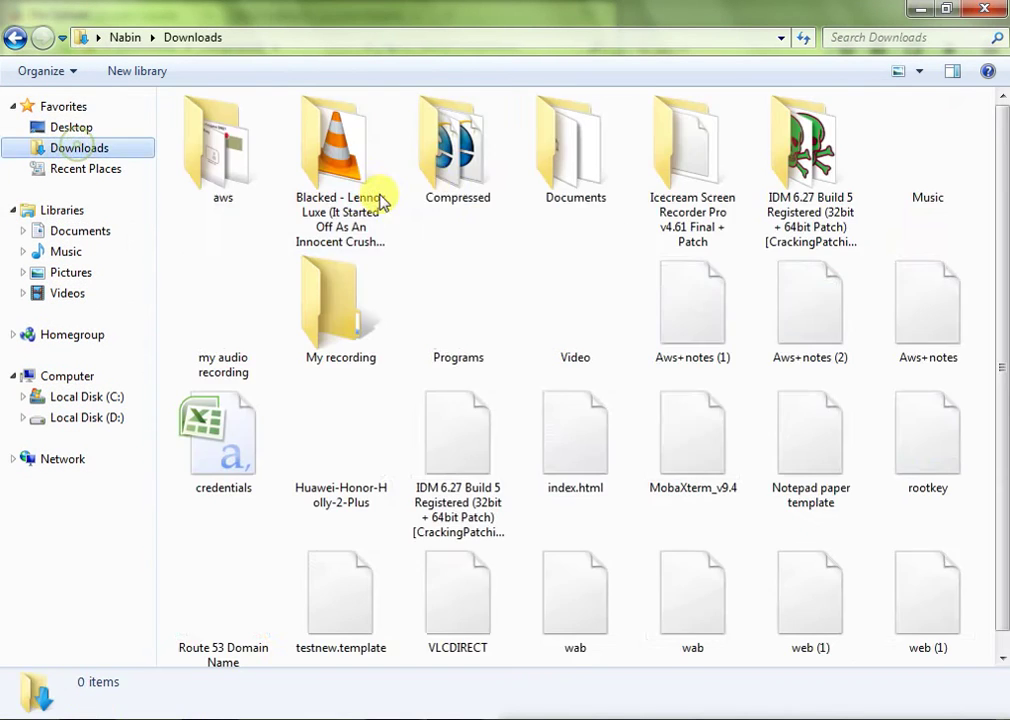
{"action": "double_click", "coordinate": [458, 150]}
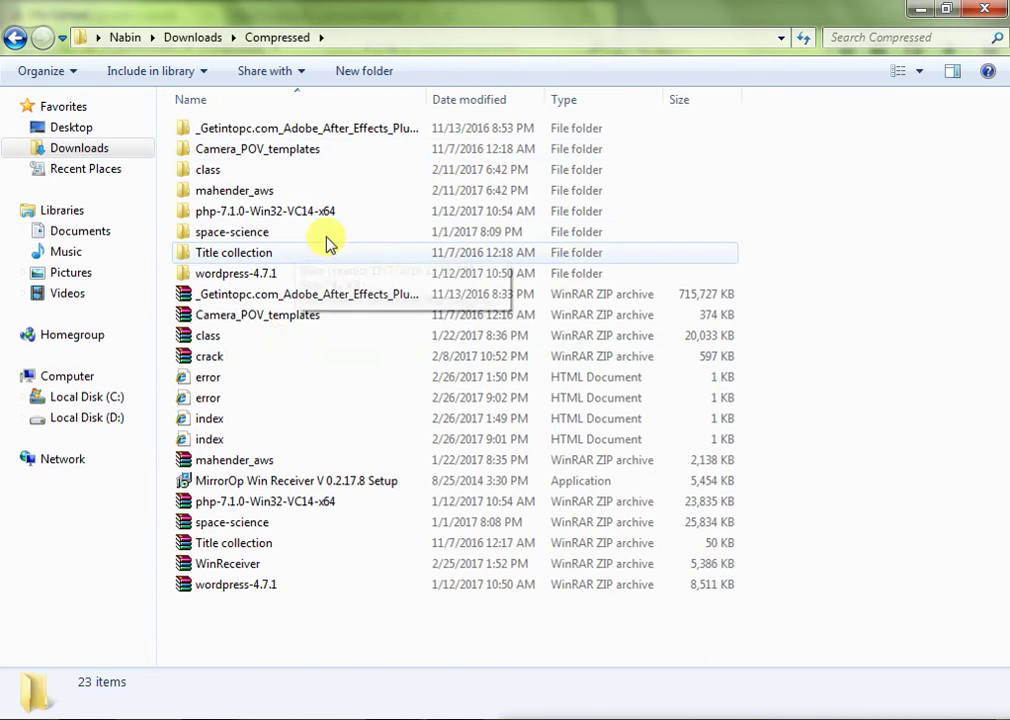
{"action": "left_click", "coordinate": [252, 381]}
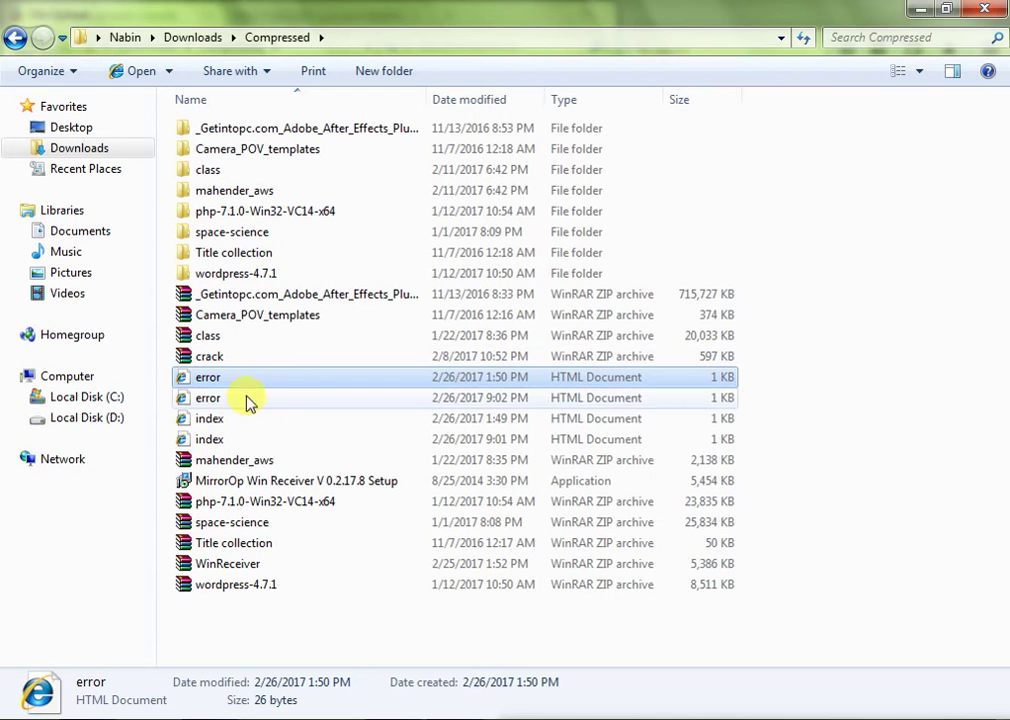
{"action": "left_click", "coordinate": [230, 425], "text": "ctrl"}
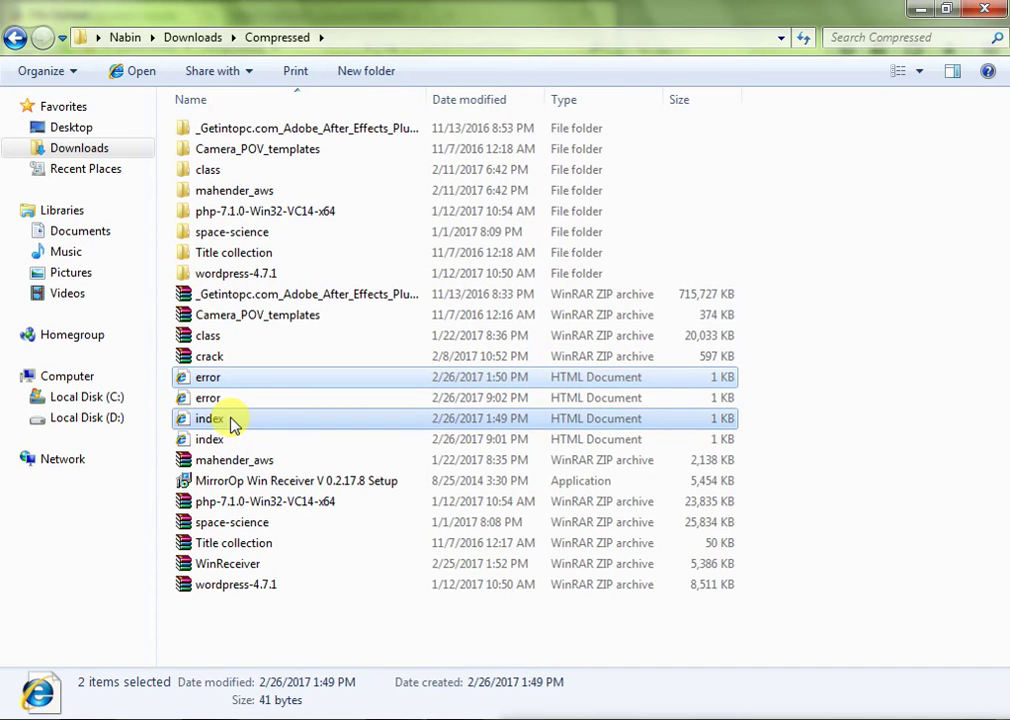
{"action": "key", "text": "shift+Delete"}
{"action": "key", "text": "Return"}
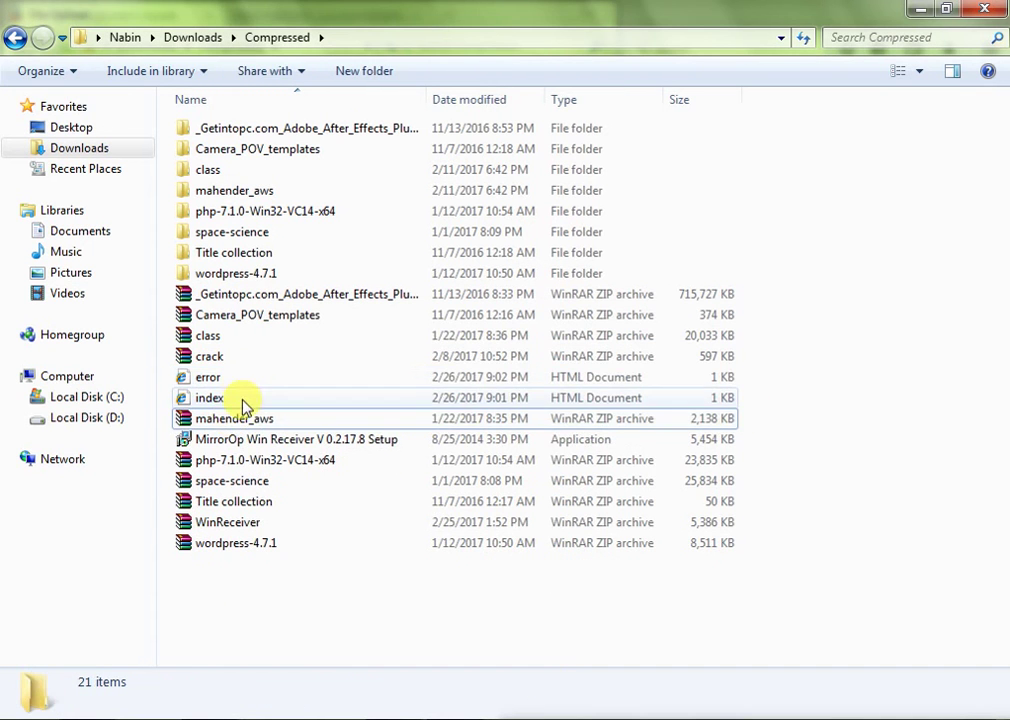
- Open the remaining error file in Notepad and remove the words "go back" from its text
{"action": "right_click", "coordinate": [243, 379]}
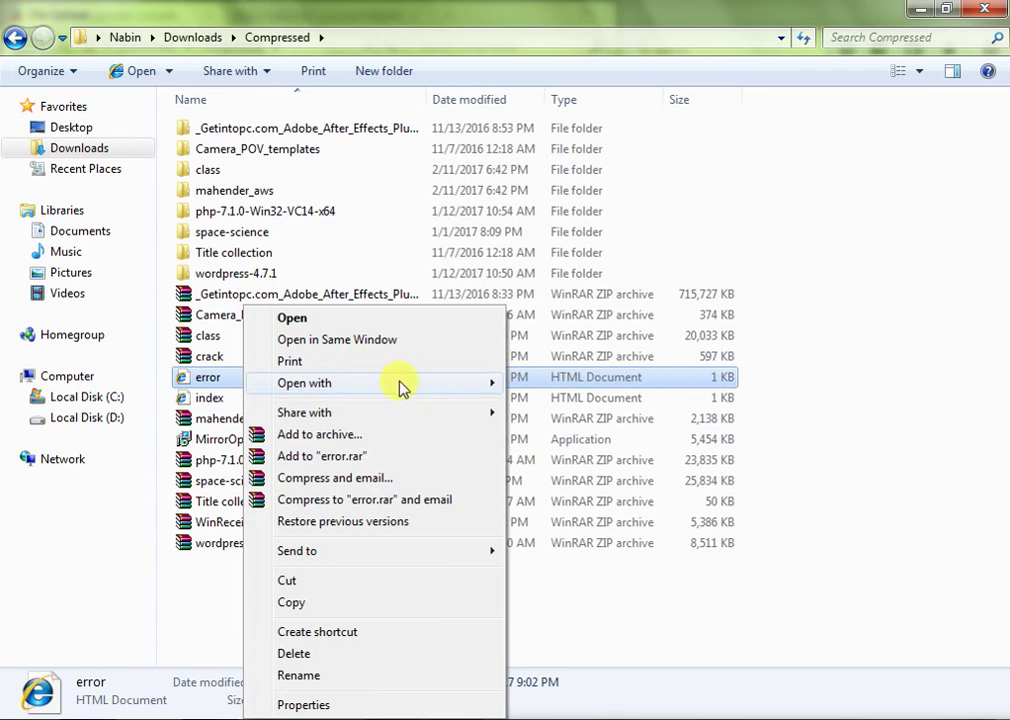
{"action": "mouse_move", "coordinate": [402, 385]}
{"action": "left_click", "coordinate": [537, 447]}
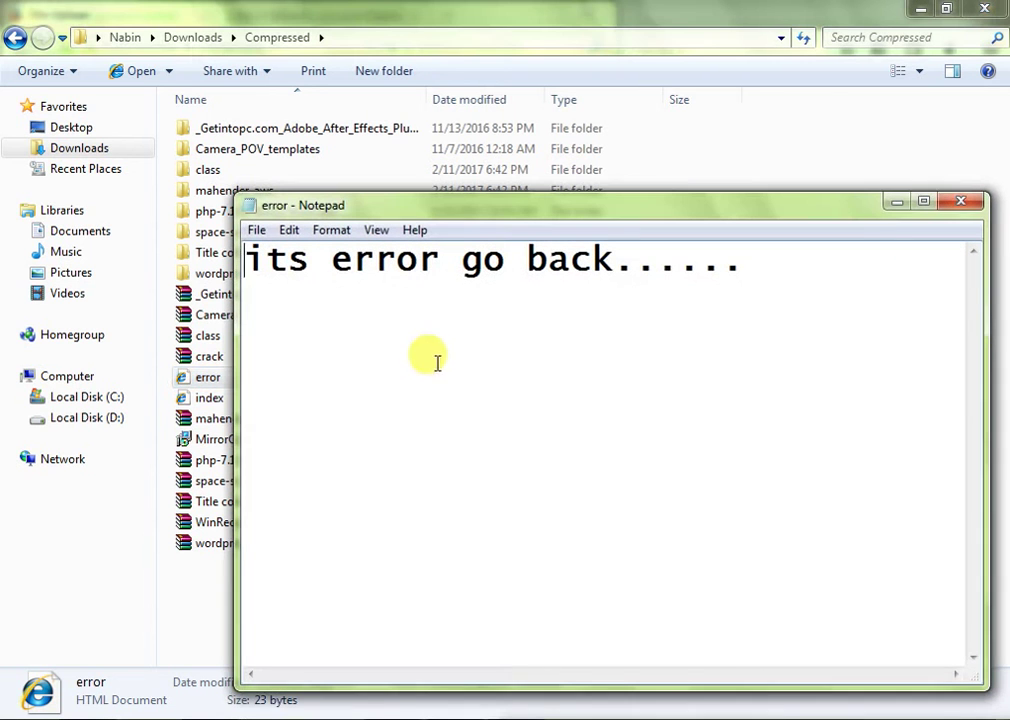
{"action": "left_click", "coordinate": [655, 262]}
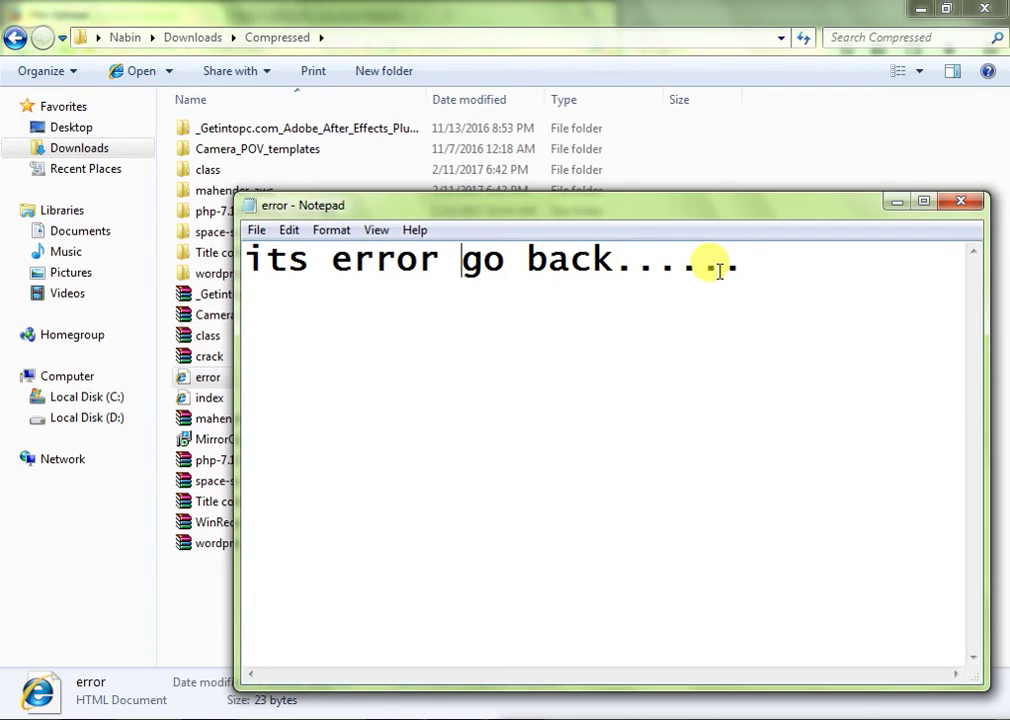
{"action": "key", "text": "Delete"}
{"action": "key", "text": "Delete"}
{"action": "key", "text": "Delete"}
{"action": "key", "text": "Delete"}
{"action": "key", "text": "Delete"}
{"action": "key", "text": "Delete"}
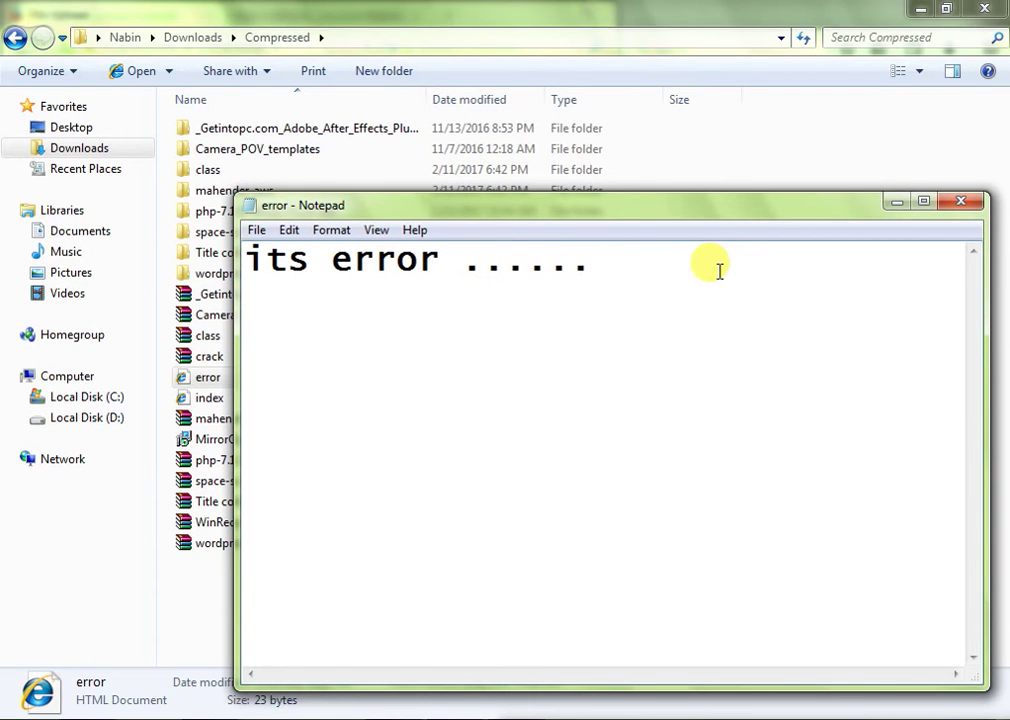
- Save the edited text as error.html with type All Files in the Compressed folder, and close Notepad
{"action": "left_click", "coordinate": [256, 232]}
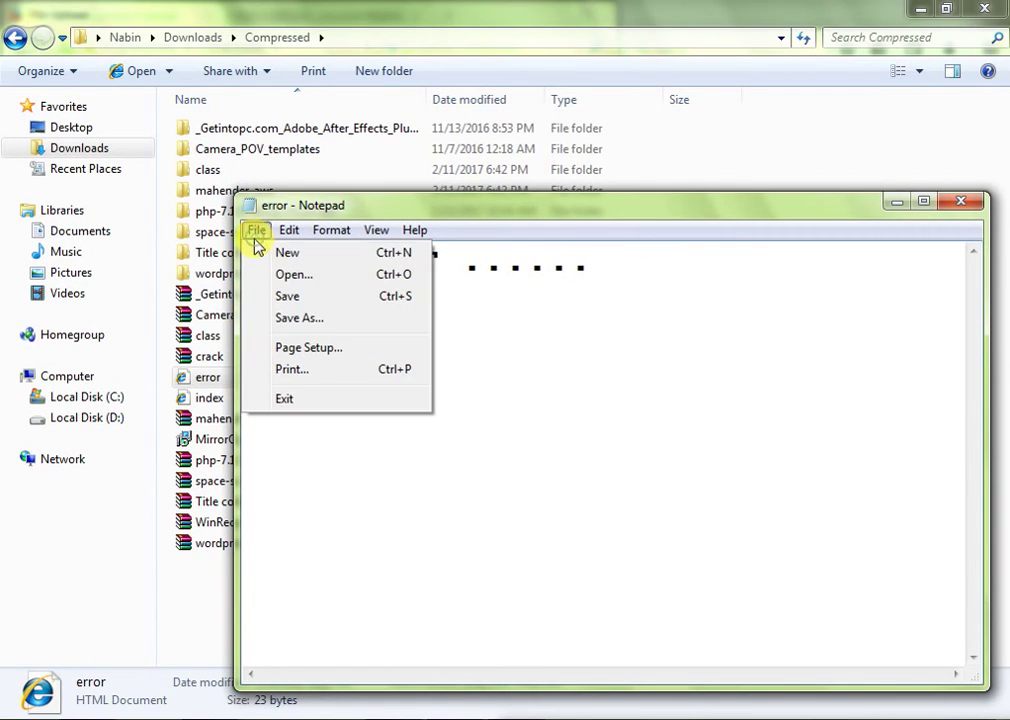
{"action": "left_click", "coordinate": [304, 321]}
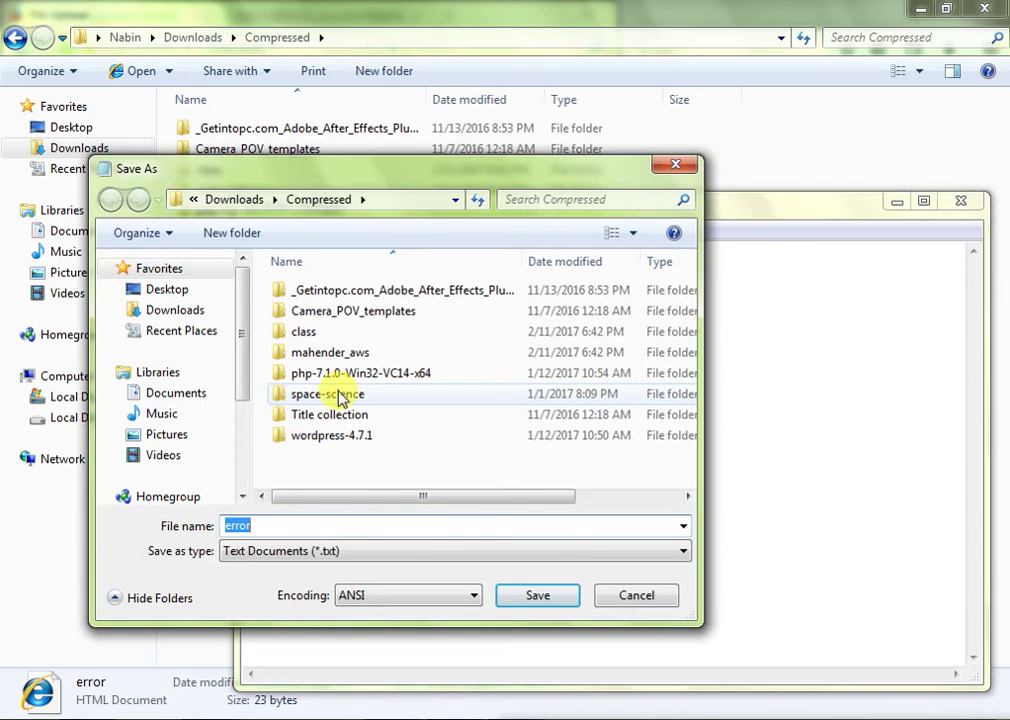
{"action": "left_click", "coordinate": [355, 550]}
{"action": "left_click", "coordinate": [305, 585]}
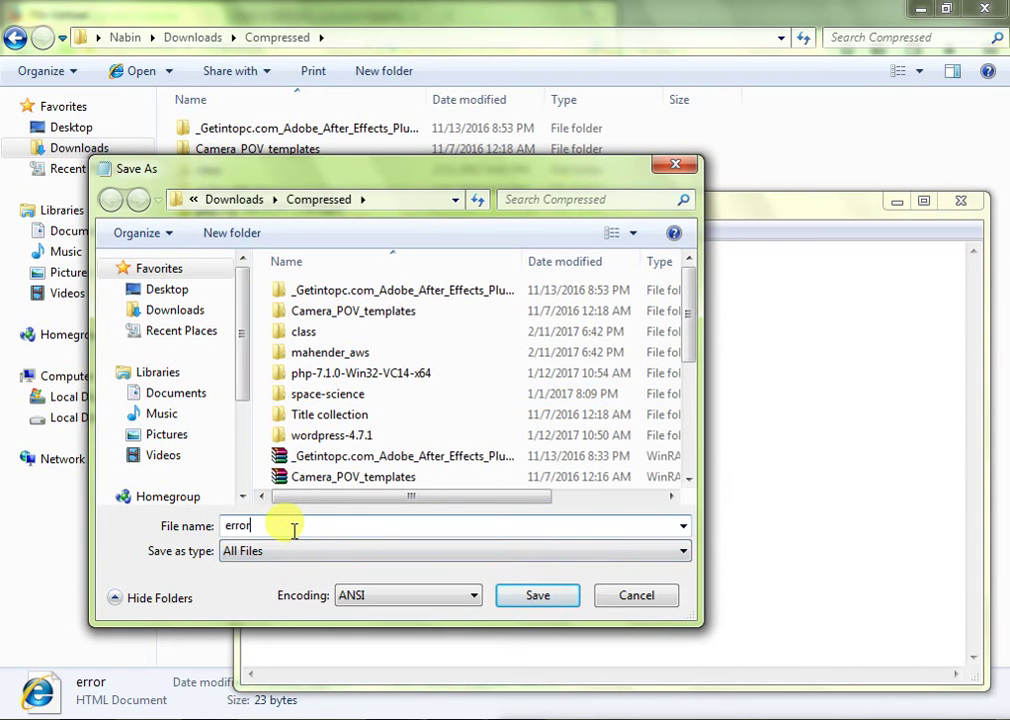
{"action": "type", "text": ".htm"}
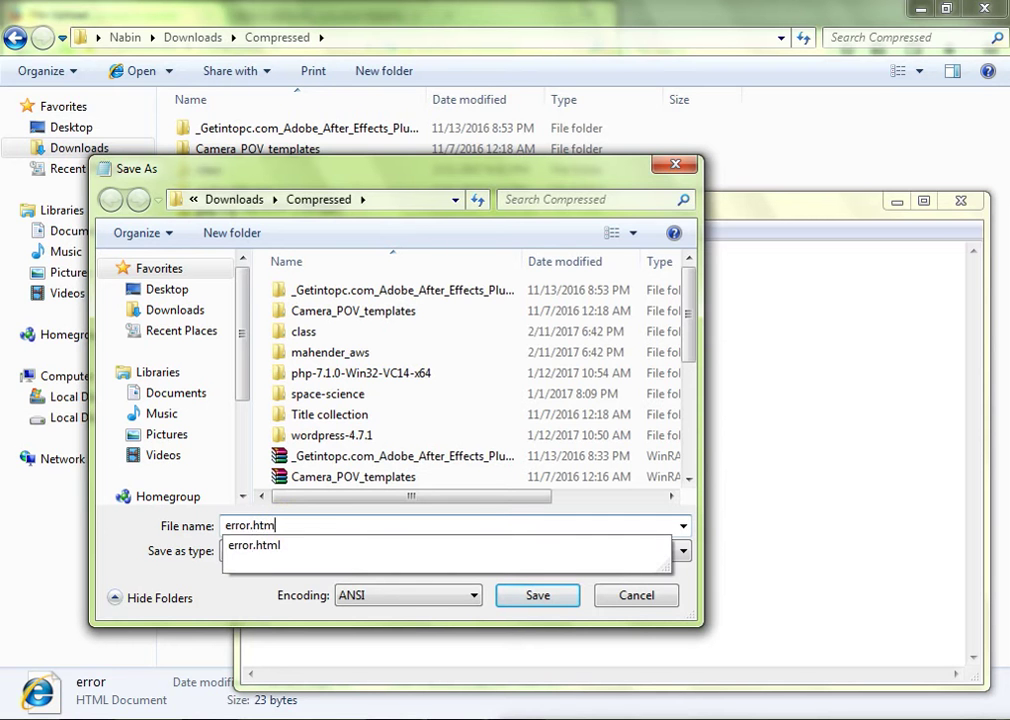
{"action": "type", "text": "l"}
{"action": "left_click", "coordinate": [537, 595]}
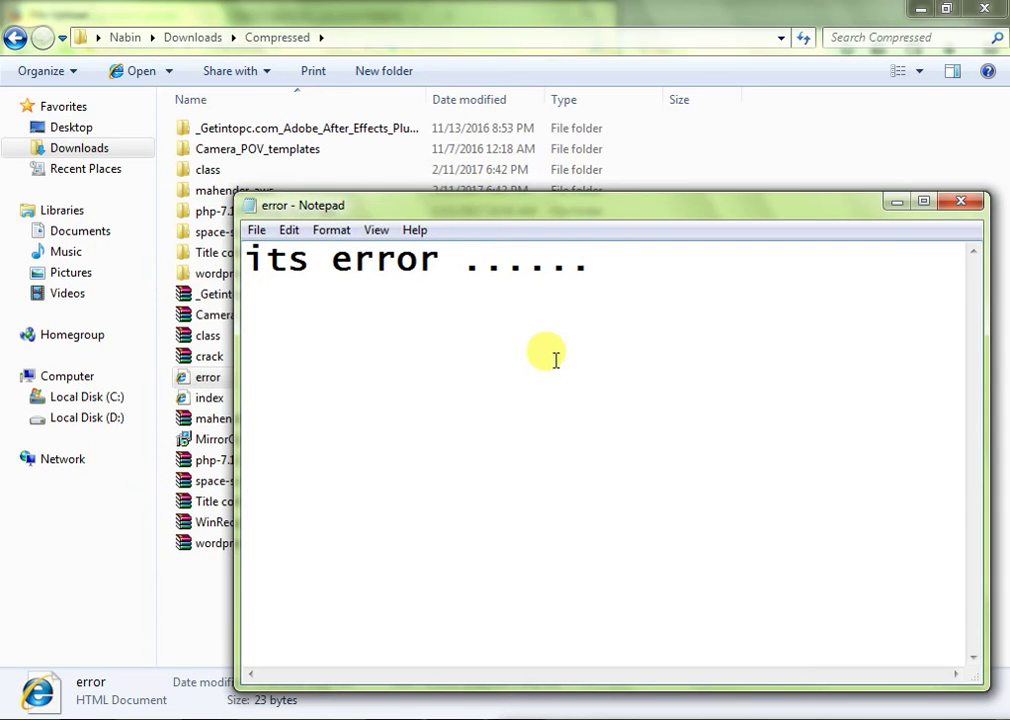
{"action": "left_click", "coordinate": [963, 205]}
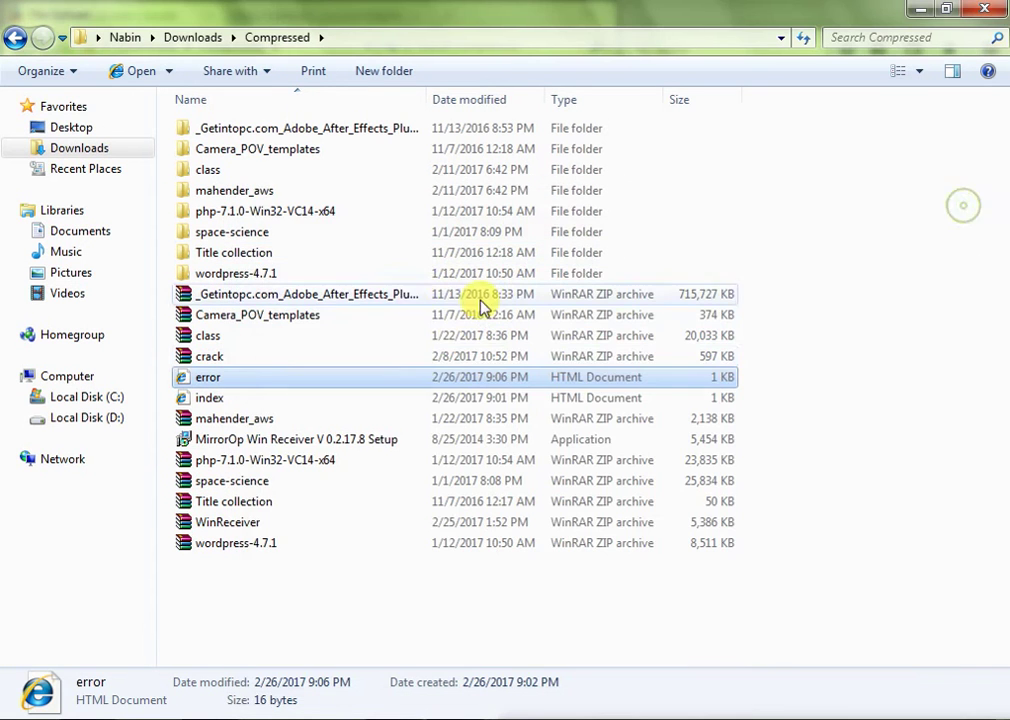
- Open the index file in Notepad and replace the word "everyone" with the site owner's surname
{"action": "right_click", "coordinate": [227, 404]}
{"action": "mouse_move", "coordinate": [349, 385]}
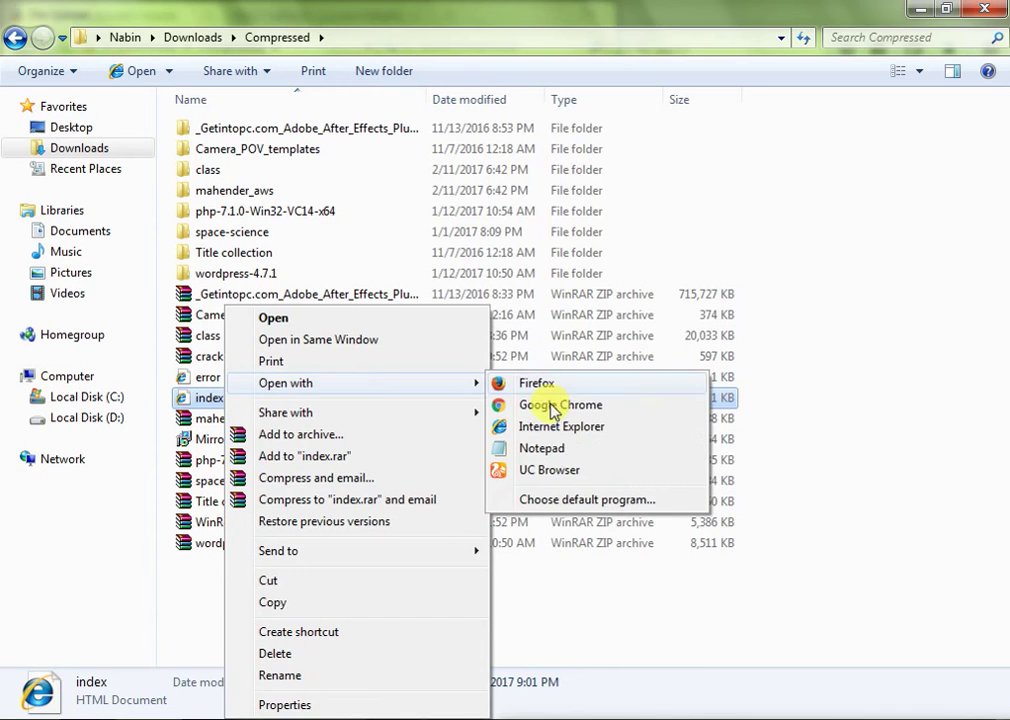
{"action": "left_click", "coordinate": [541, 446]}
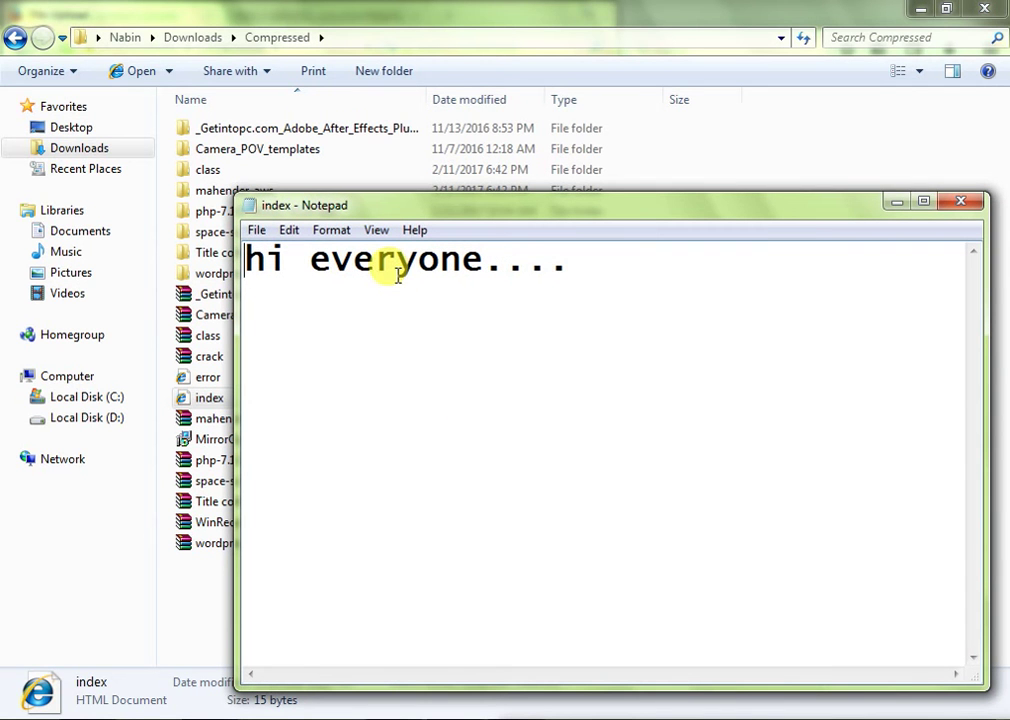
{"action": "left_click_drag", "start_coordinate": [312, 260], "coordinate": [480, 259]}
{"action": "type", "text": "singha"}
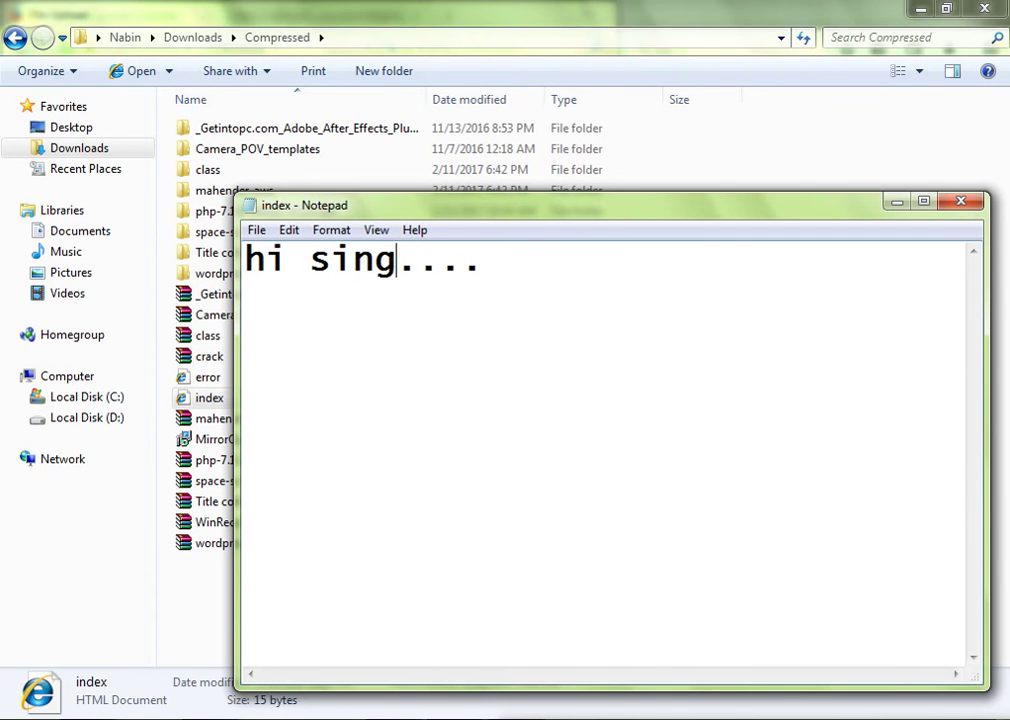
- Save the text as index.html with type All Files, replacing the existing file, and close Notepad
{"action": "left_click", "coordinate": [258, 229]}
{"action": "left_click", "coordinate": [295, 316]}
{"action": "left_click", "coordinate": [304, 528]}
{"action": "type", "text": ".html"}
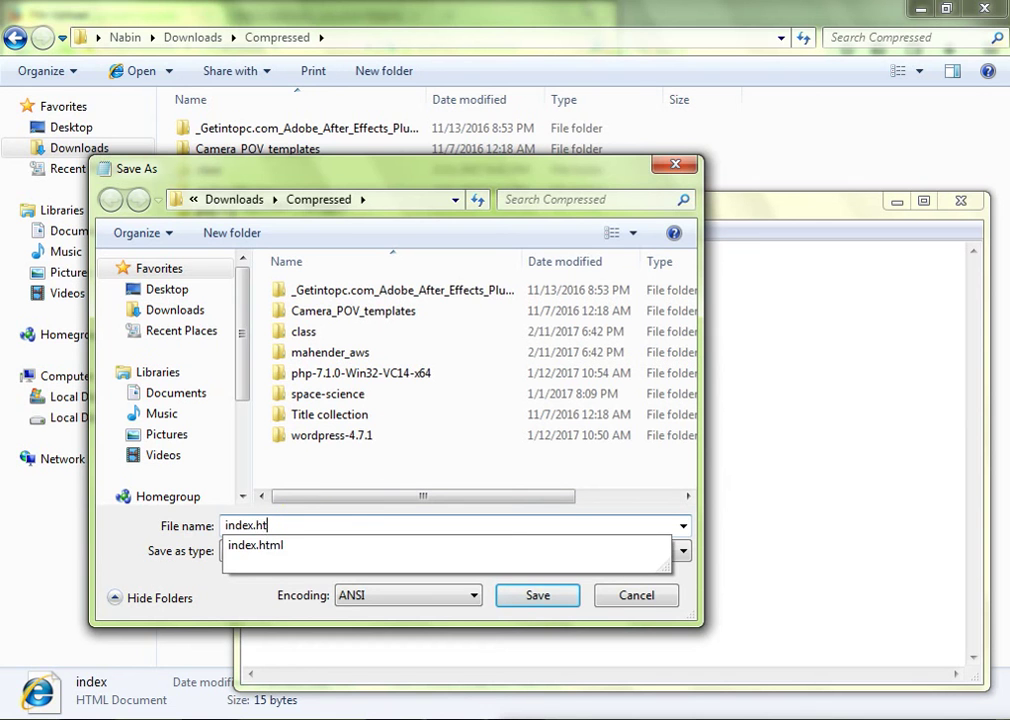
{"action": "left_click", "coordinate": [372, 551]}
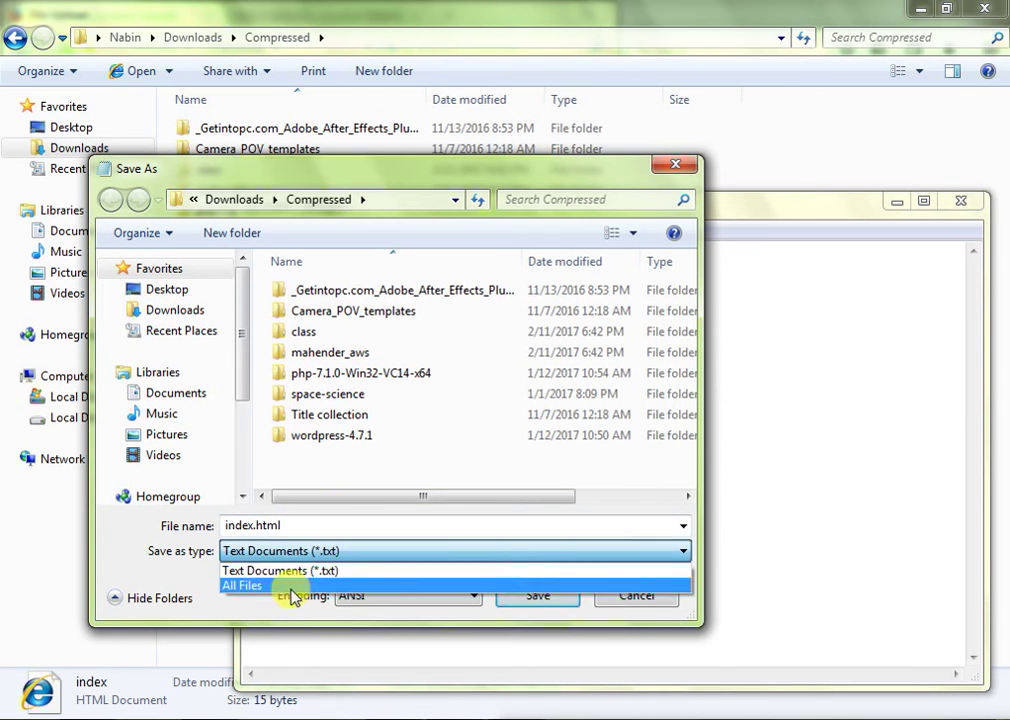
{"action": "left_click", "coordinate": [290, 583]}
{"action": "left_click", "coordinate": [537, 596]}
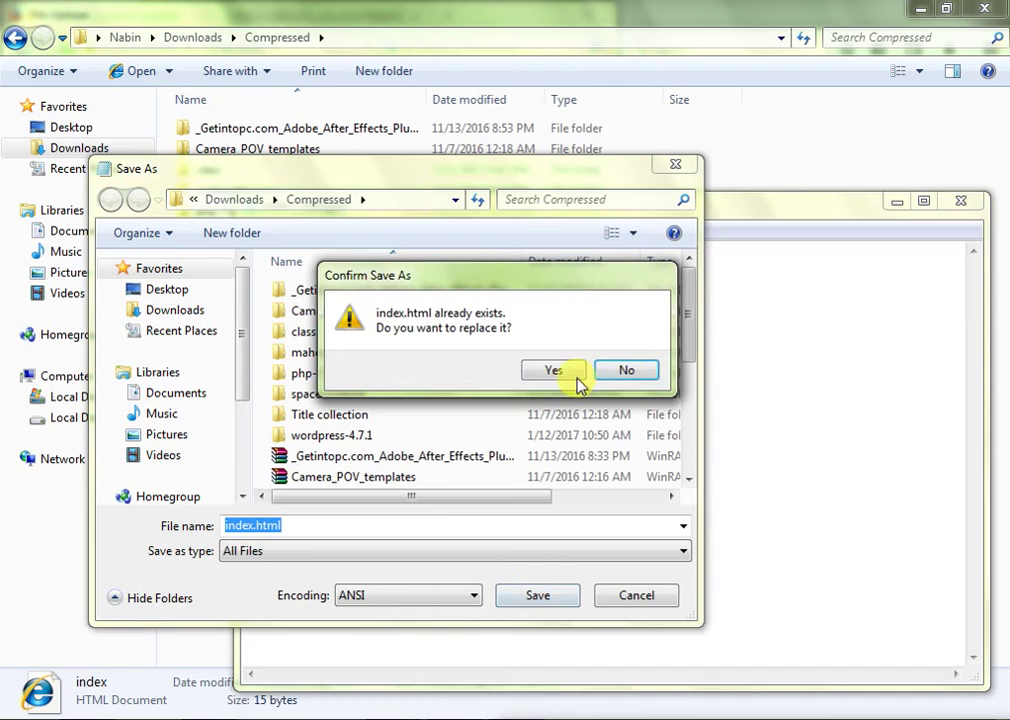
{"action": "left_click", "coordinate": [572, 372]}
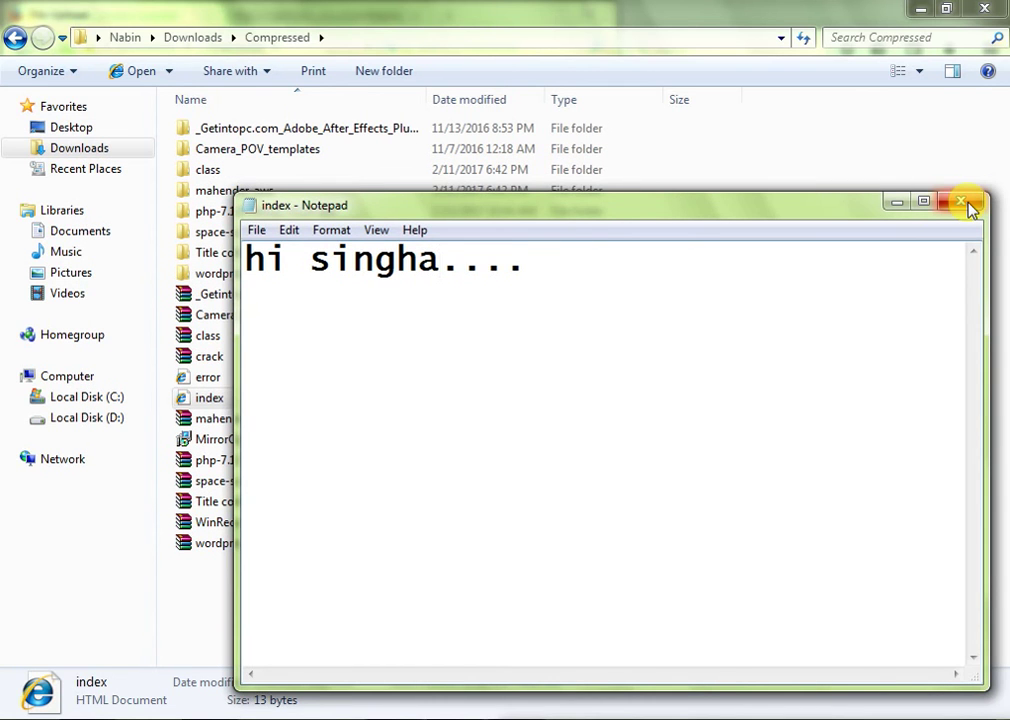
{"action": "left_click", "coordinate": [962, 203]}
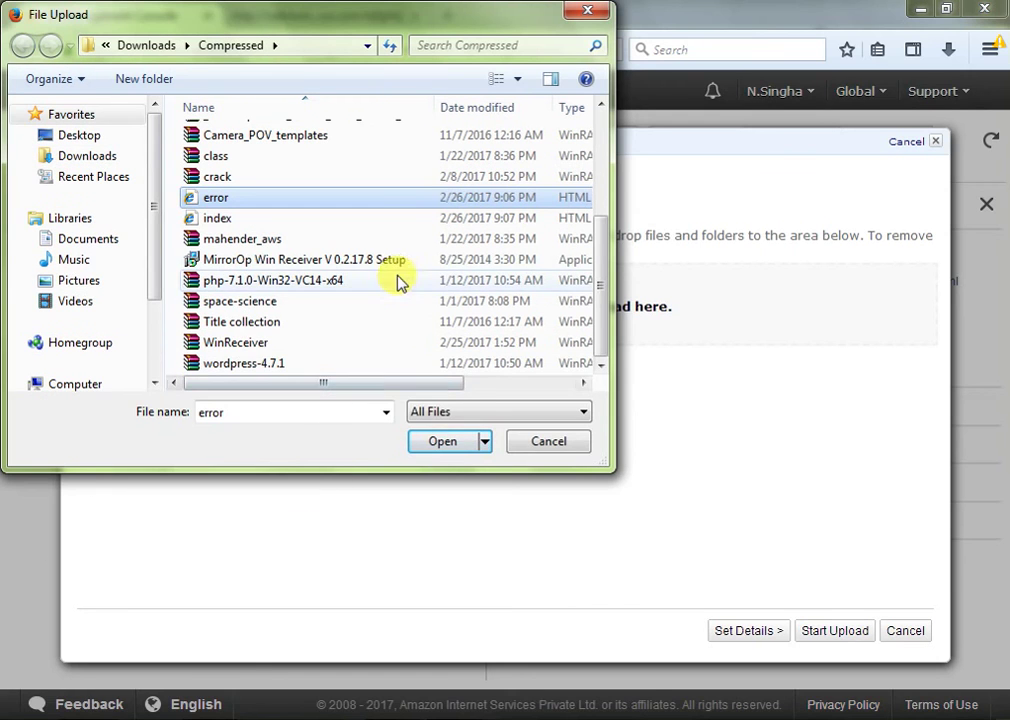
- Back in the S3 upload's file selection, choose both the error and index files and upload them to the bucket
{"action": "scroll", "coordinate": [383, 270], "scroll_direction": "up", "scroll_amount": 3}
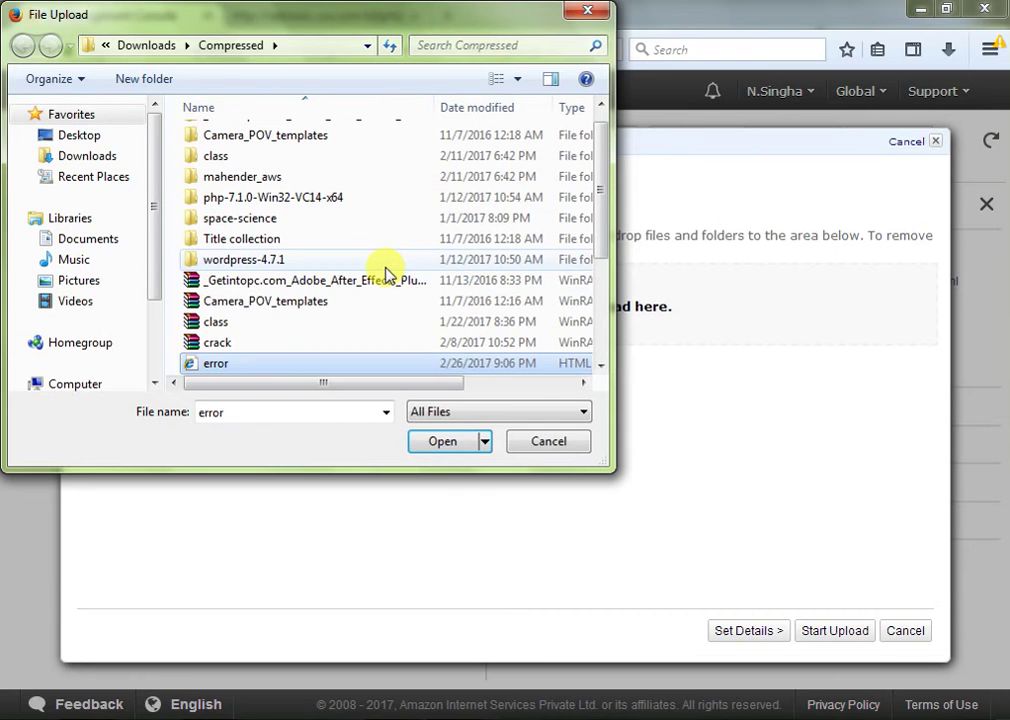
{"action": "left_click_drag", "start_coordinate": [604, 198], "coordinate": [604, 255]}
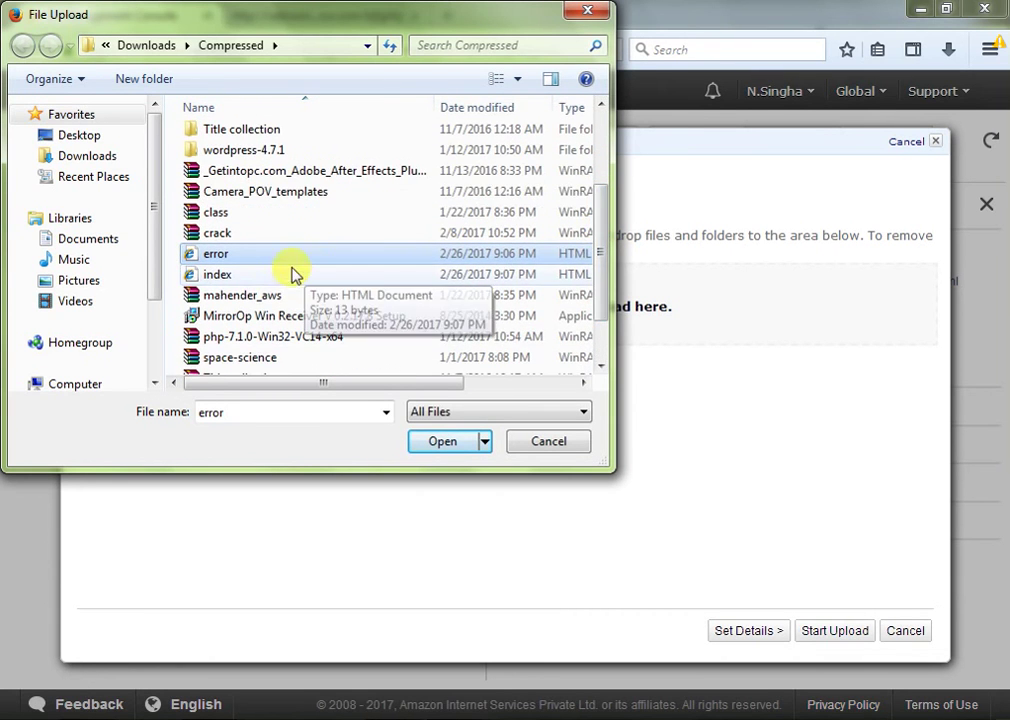
{"action": "left_click", "coordinate": [266, 276], "text": "ctrl"}
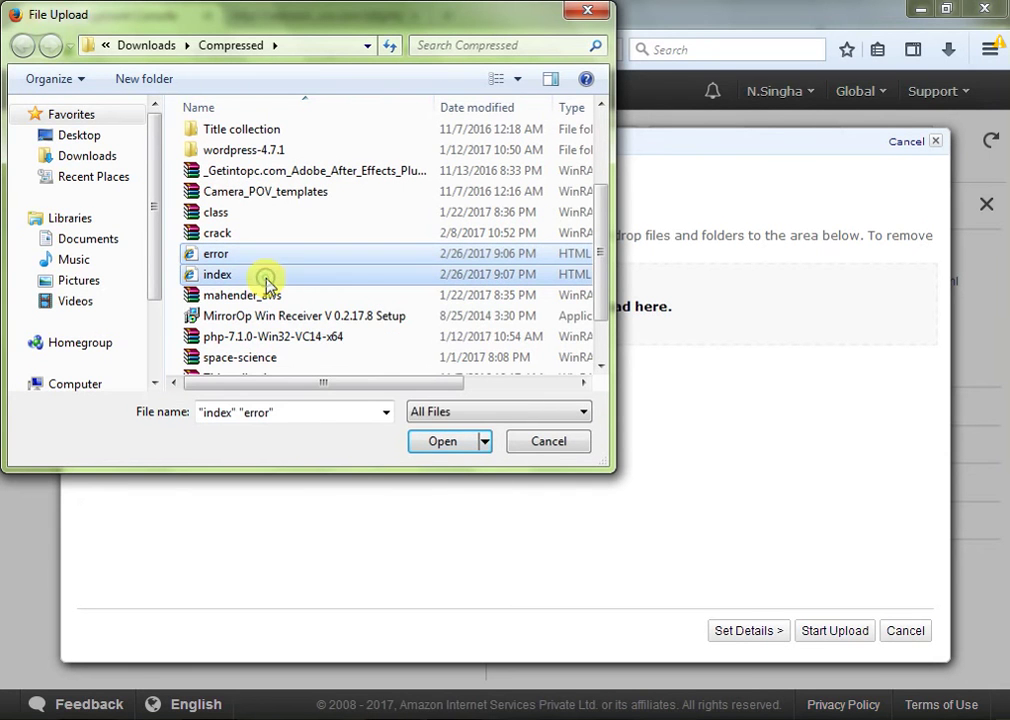
{"action": "left_click", "coordinate": [446, 441]}
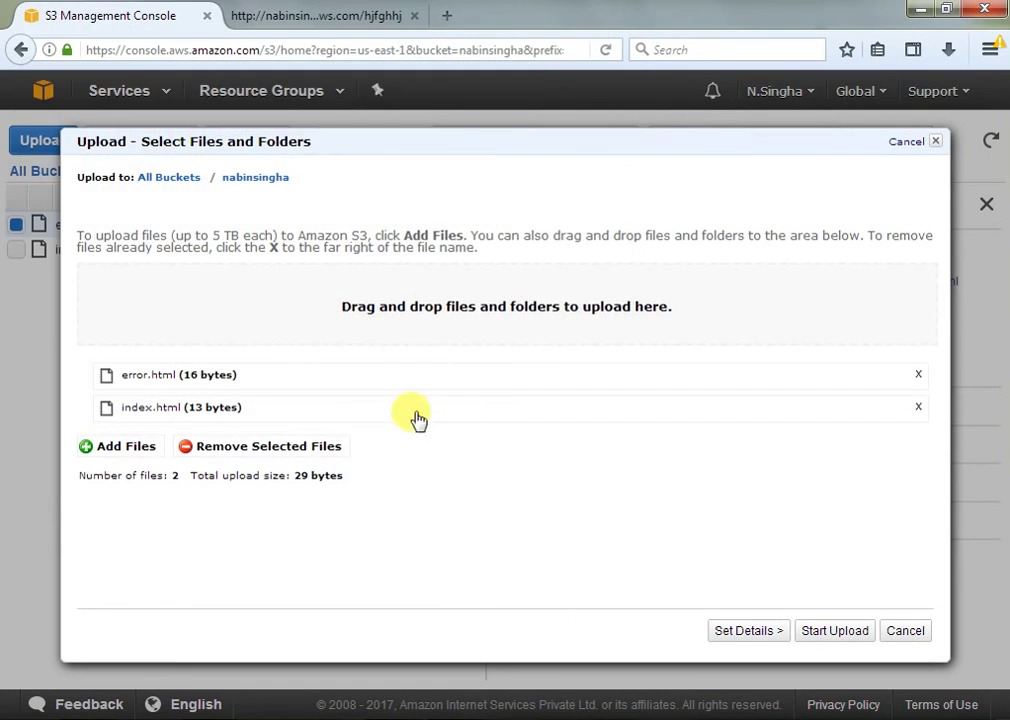
{"action": "left_click", "coordinate": [834, 632]}
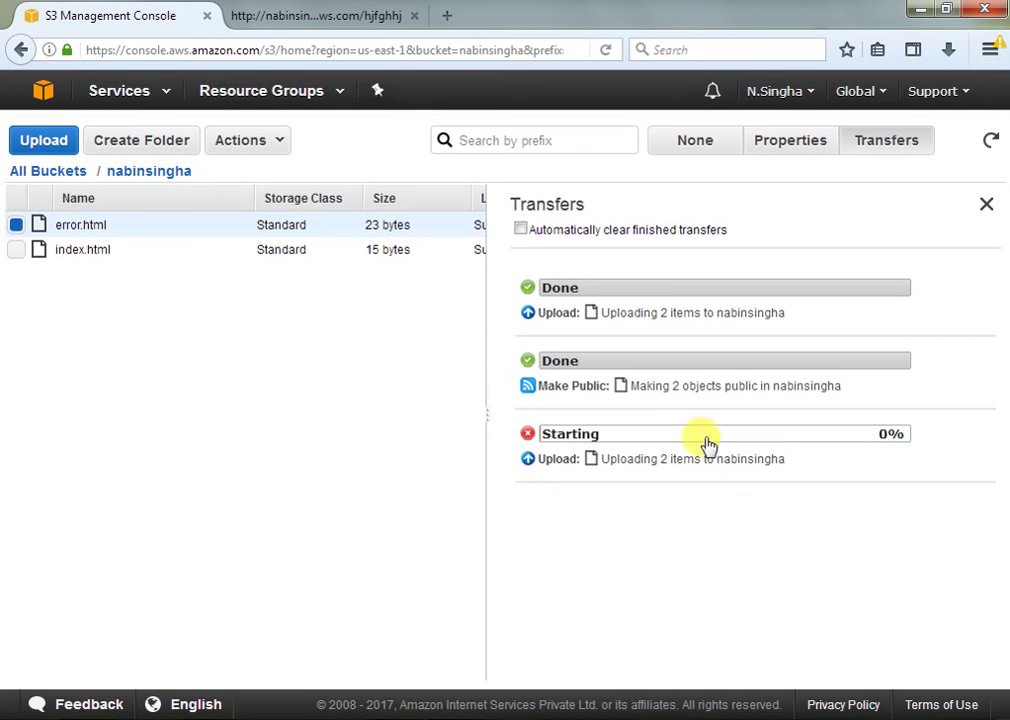
- Make the uploaded error.html and index.html objects public and confirm
{"action": "left_click", "coordinate": [16, 226]}
{"action": "left_click", "coordinate": [16, 250]}
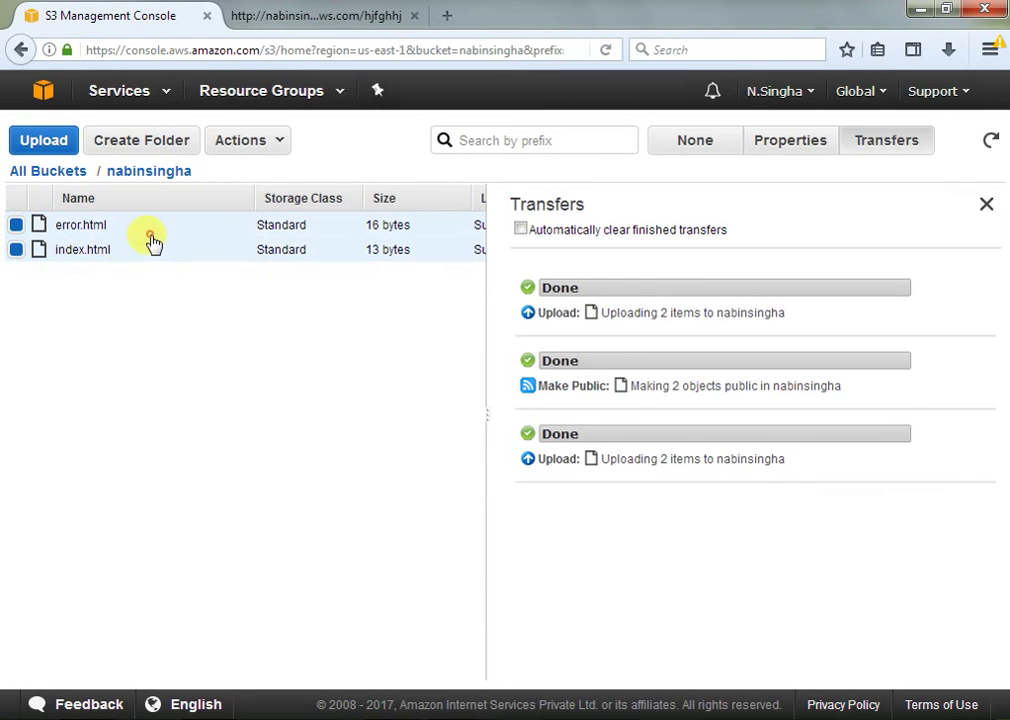
{"action": "right_click", "coordinate": [153, 243]}
{"action": "left_click", "coordinate": [200, 288]}
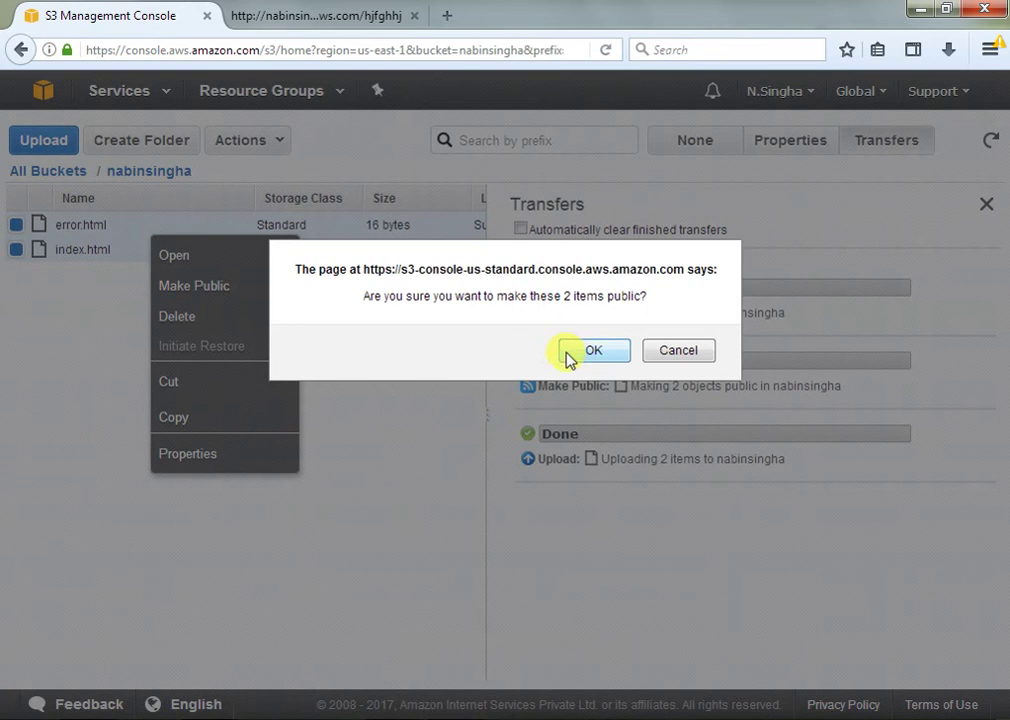
{"action": "left_click", "coordinate": [592, 352]}
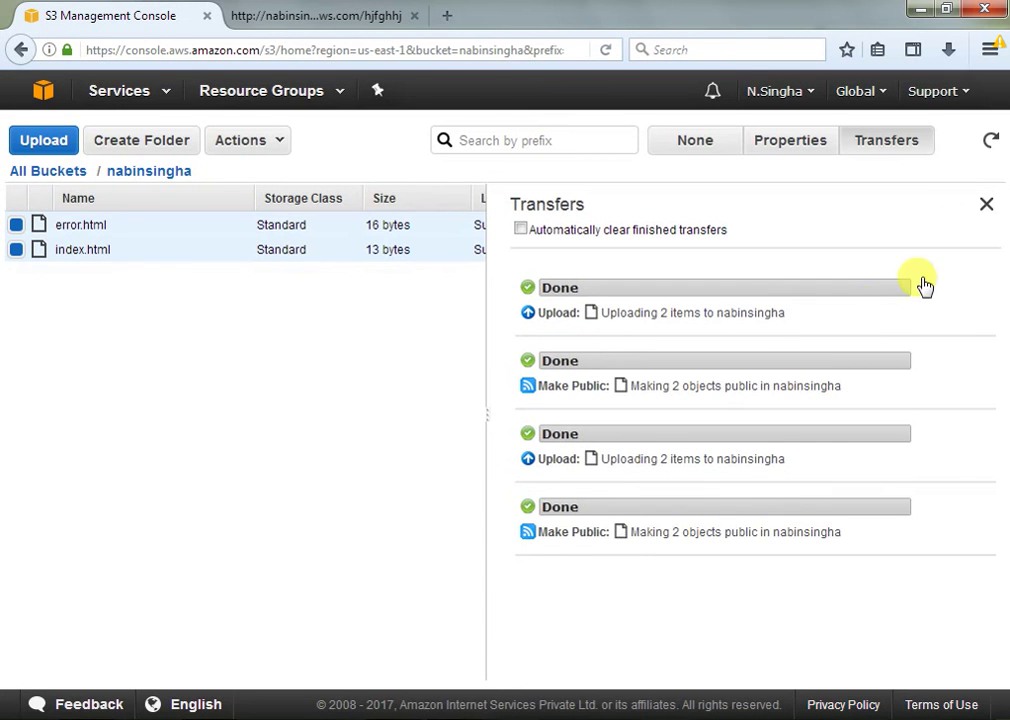
- View the properties of the selected objects, deselect error.html, and return to the list of all buckets
{"action": "left_click", "coordinate": [796, 152]}
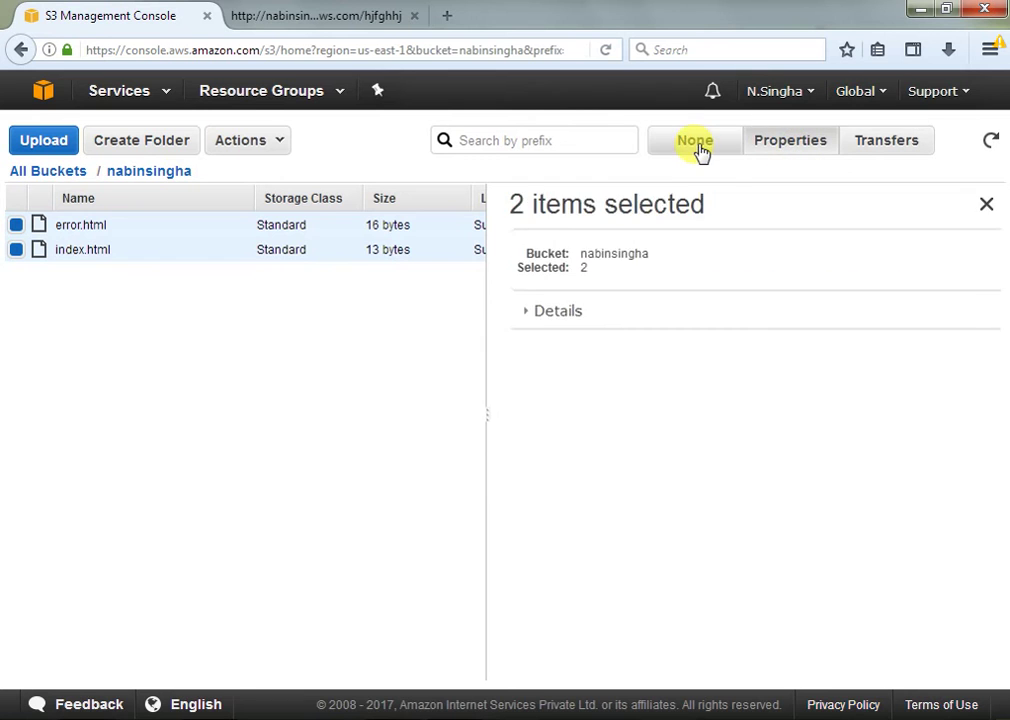
{"action": "left_click", "coordinate": [700, 146]}
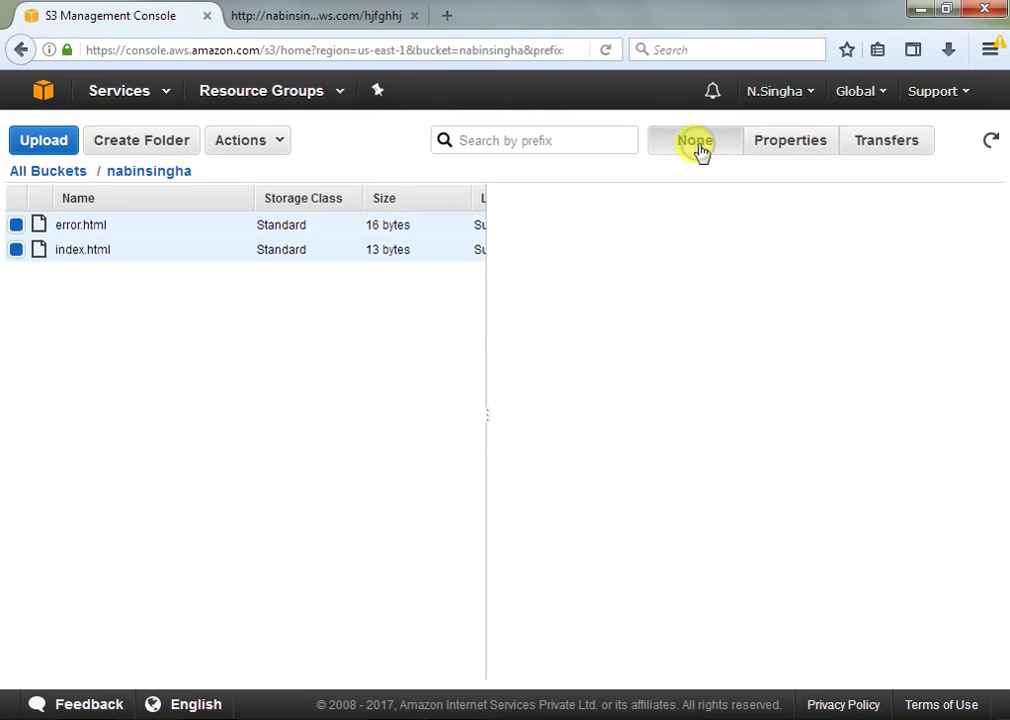
{"action": "left_click", "coordinate": [796, 160]}
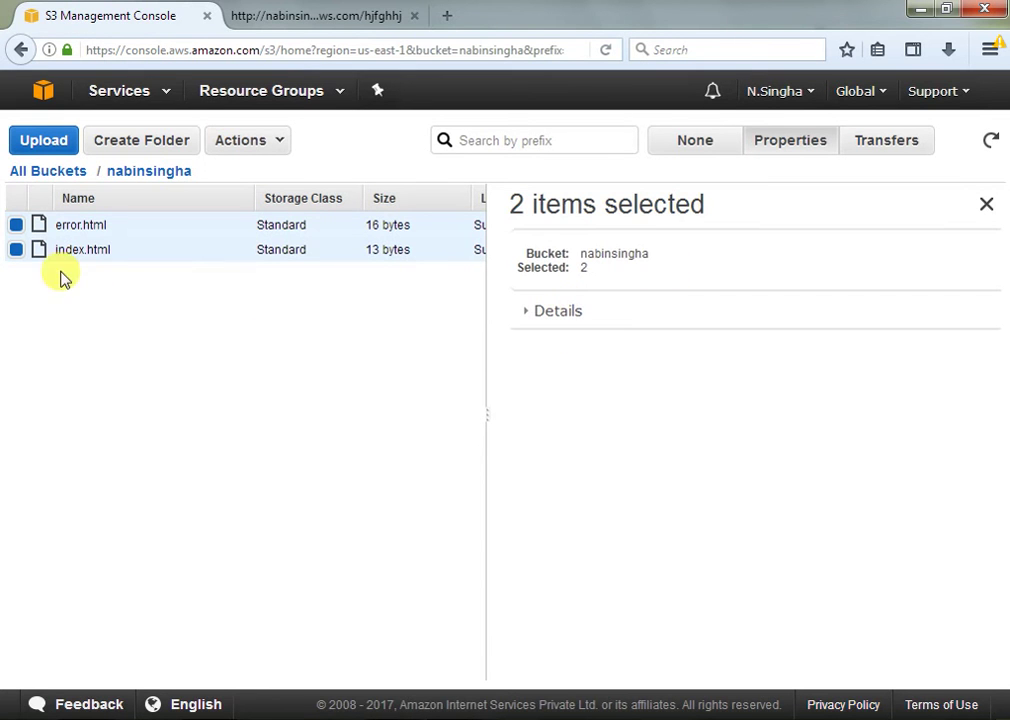
{"action": "left_click", "coordinate": [16, 225]}
{"action": "left_click", "coordinate": [61, 171]}
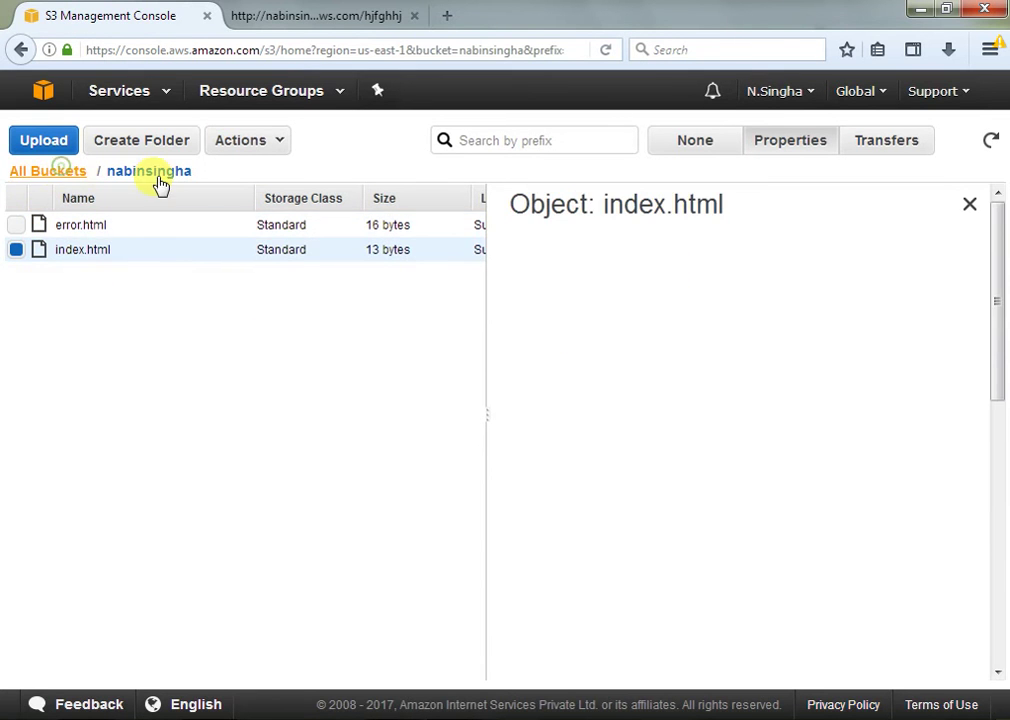
- Open the website bucket, show all stored versions of its objects, and hide the versions again
{"action": "left_click", "coordinate": [94, 226]}
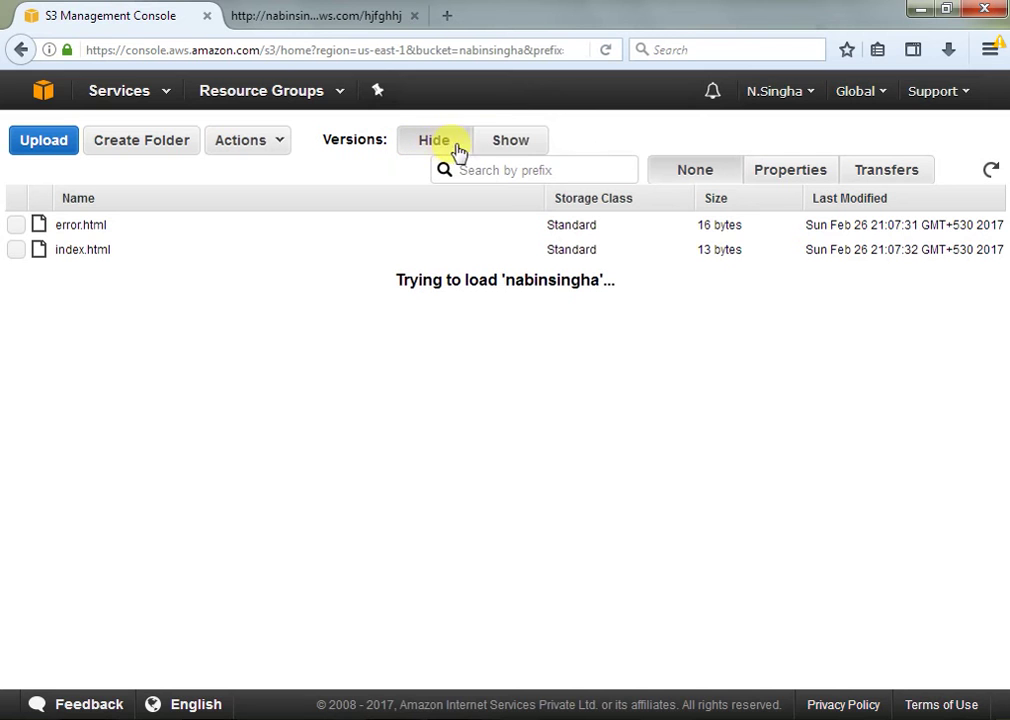
{"action": "left_click", "coordinate": [514, 151]}
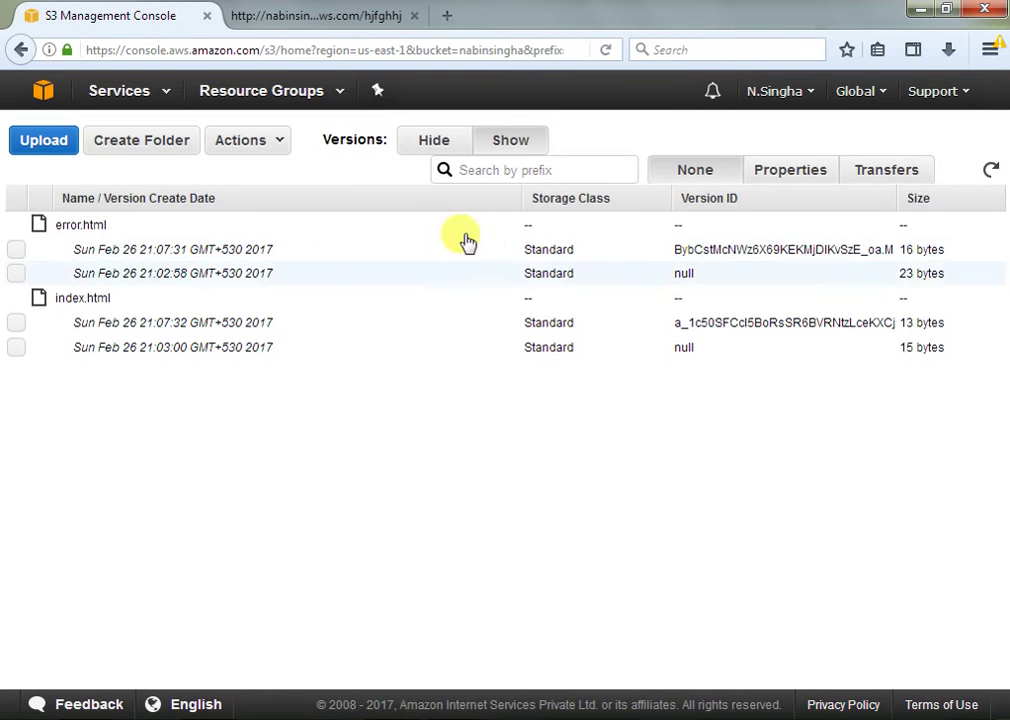
{"action": "left_click", "coordinate": [440, 143]}
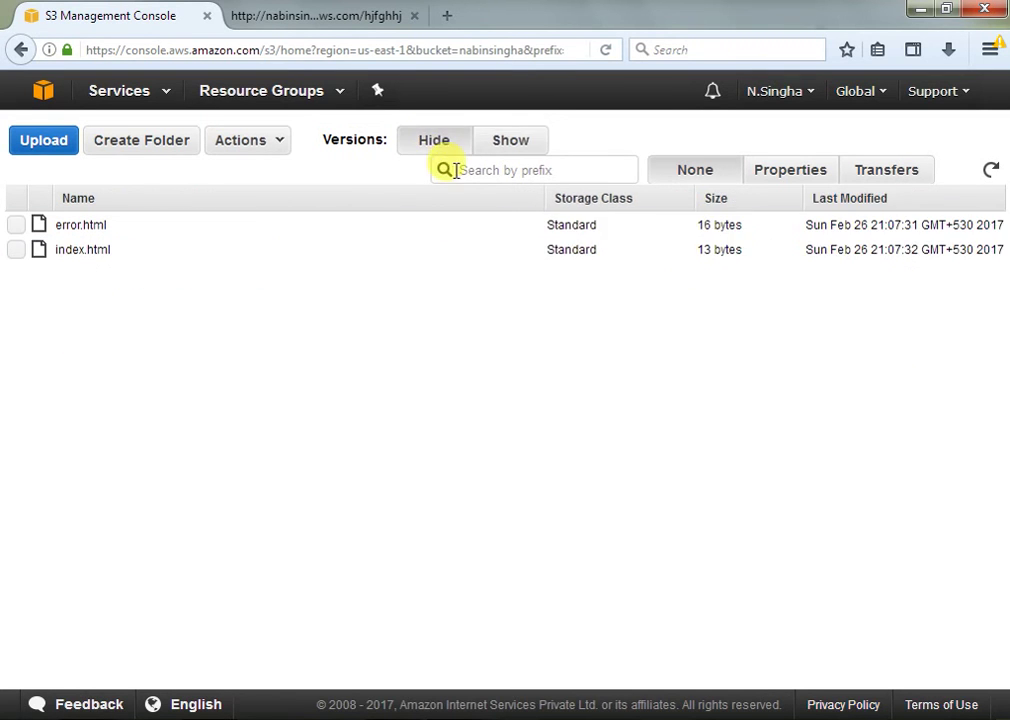
- Open the bucket's properties and expand the Lifecycle section
{"action": "left_click", "coordinate": [785, 172]}
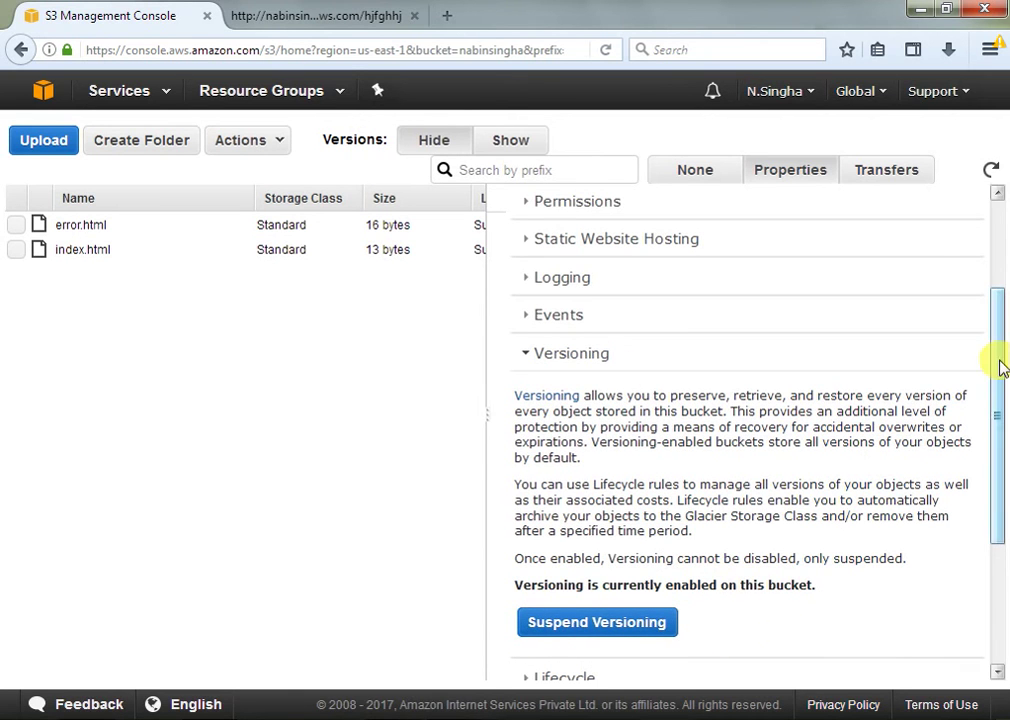
{"action": "left_click_drag", "start_coordinate": [1003, 368], "coordinate": [1003, 500]}
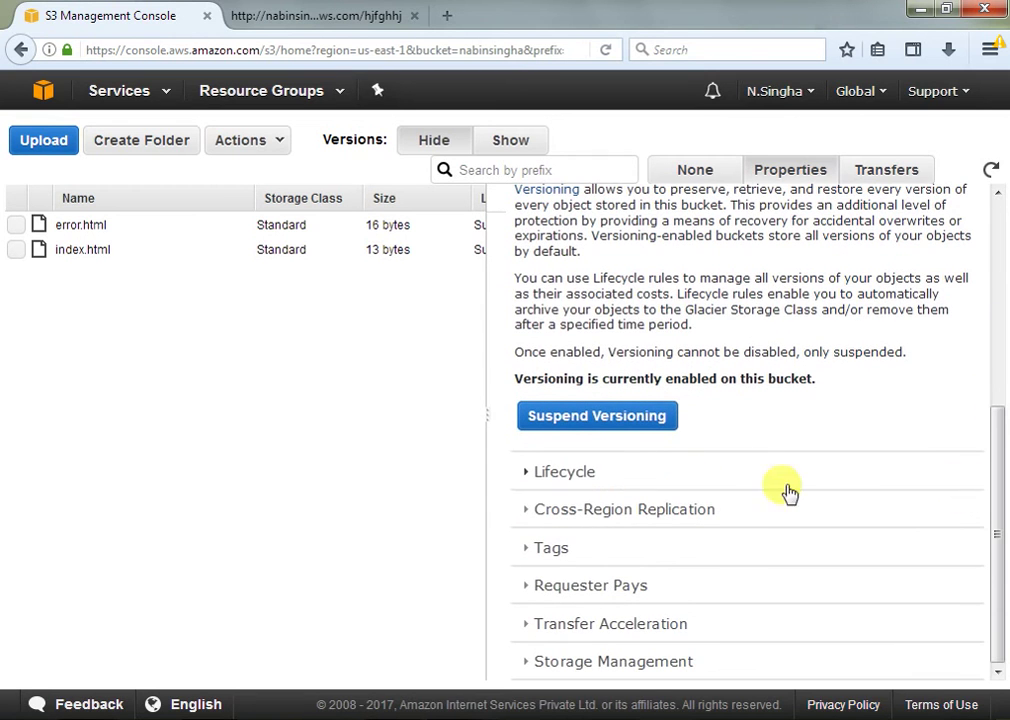
{"action": "left_click", "coordinate": [563, 474]}
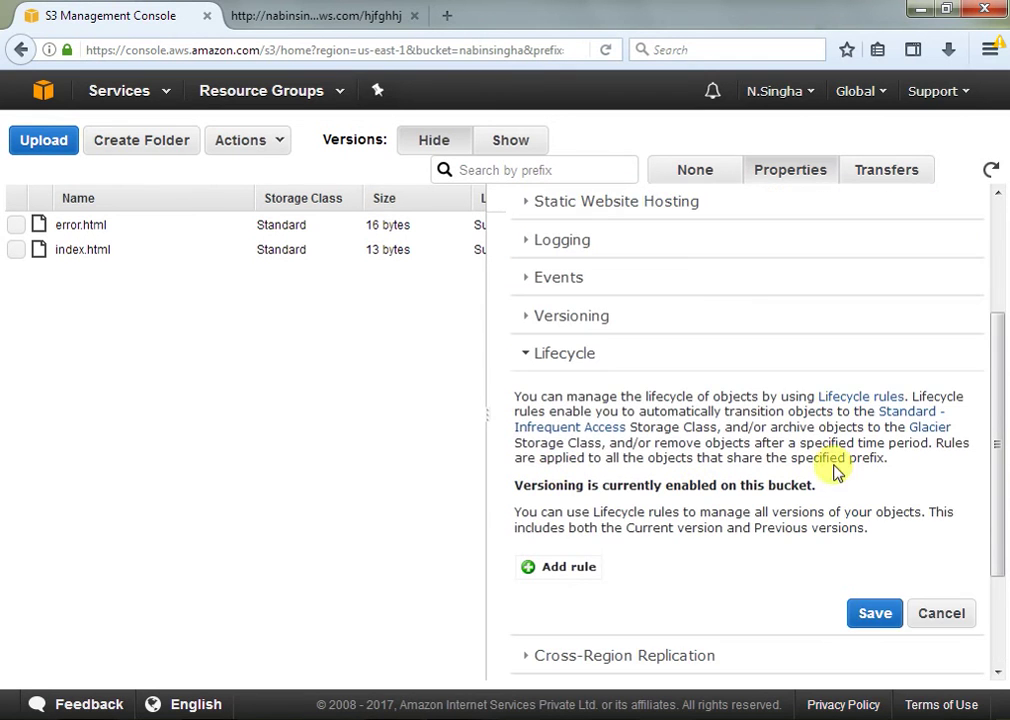
{"action": "left_click_drag", "start_coordinate": [999, 404], "coordinate": [1000, 408]}
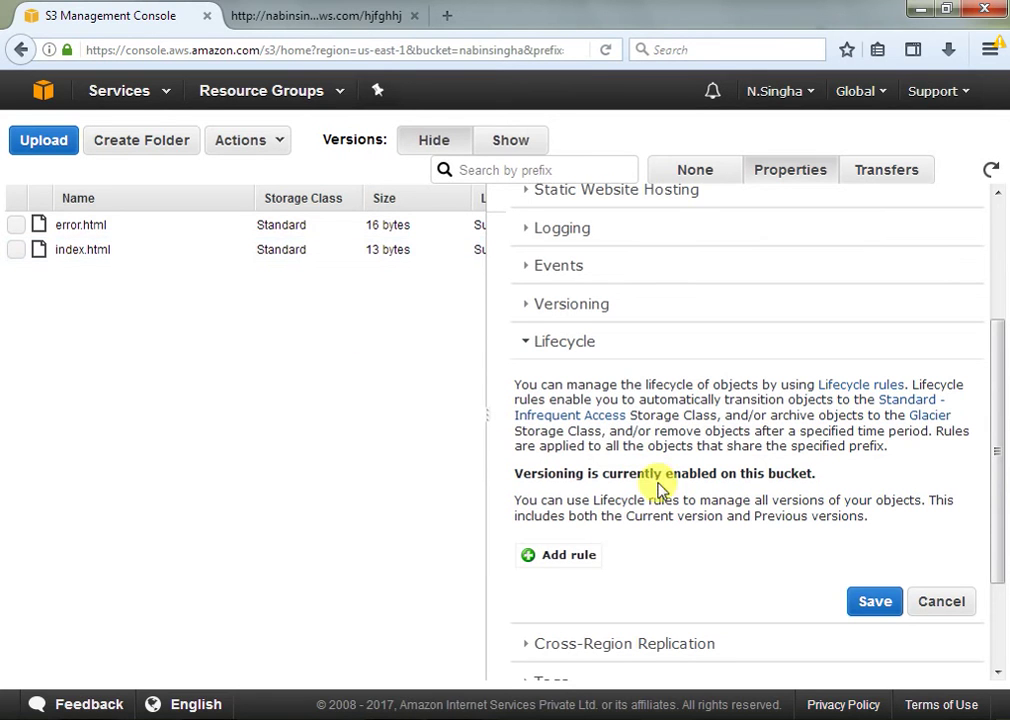
- Start a new lifecycle rule targeting the whole bucket and proceed to configuring it
{"action": "left_click", "coordinate": [568, 557]}
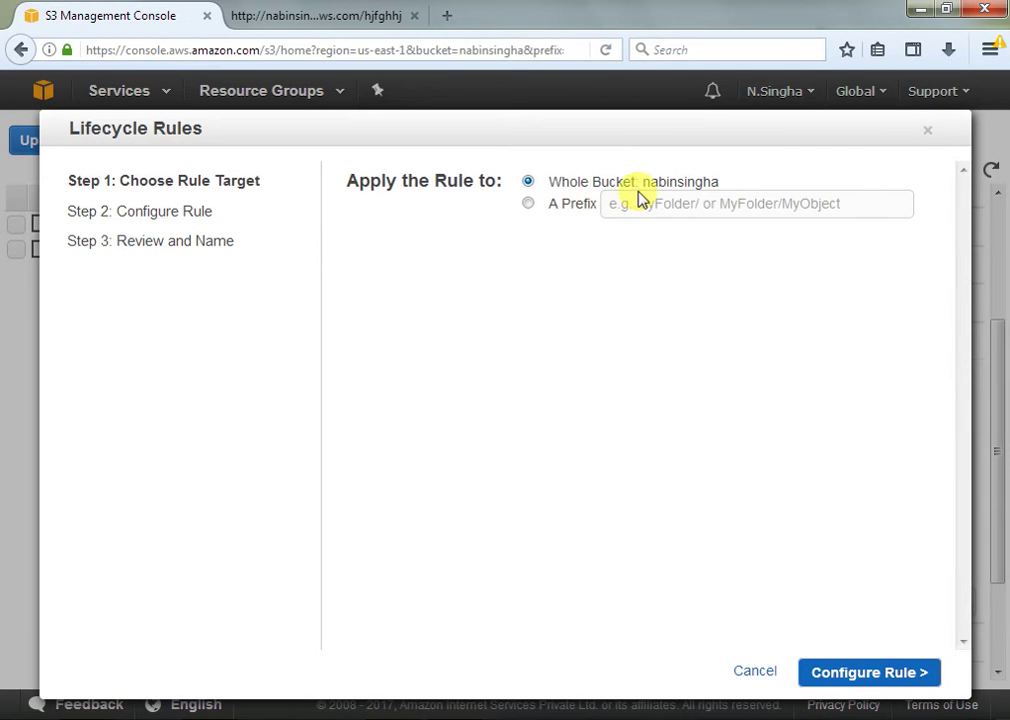
{"action": "left_click", "coordinate": [528, 203]}
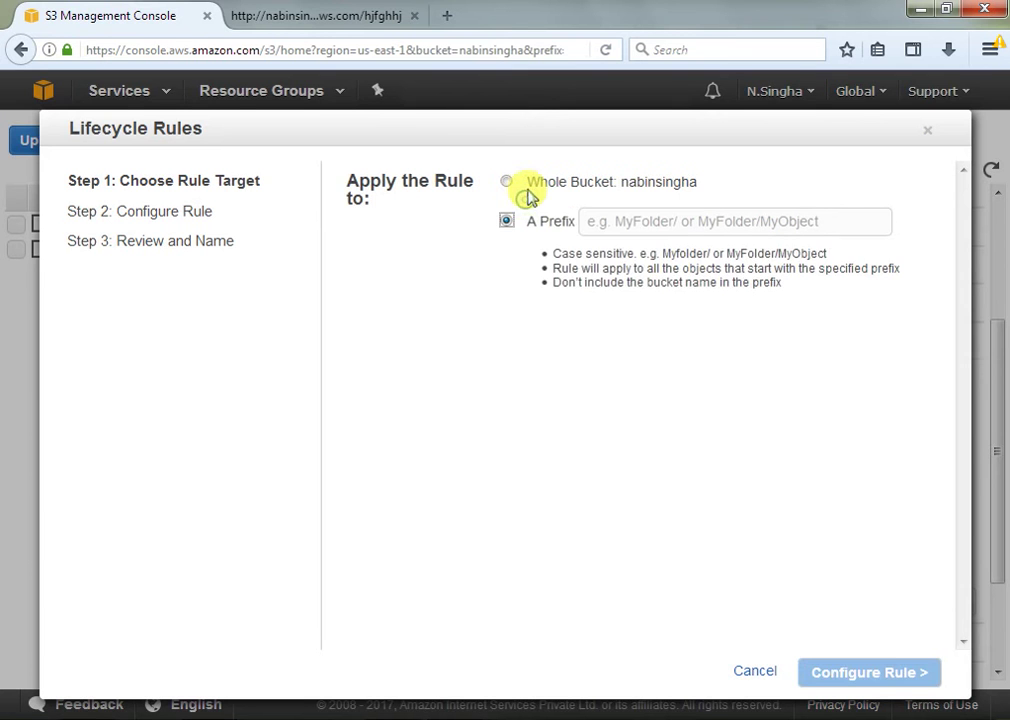
{"action": "left_click", "coordinate": [507, 181]}
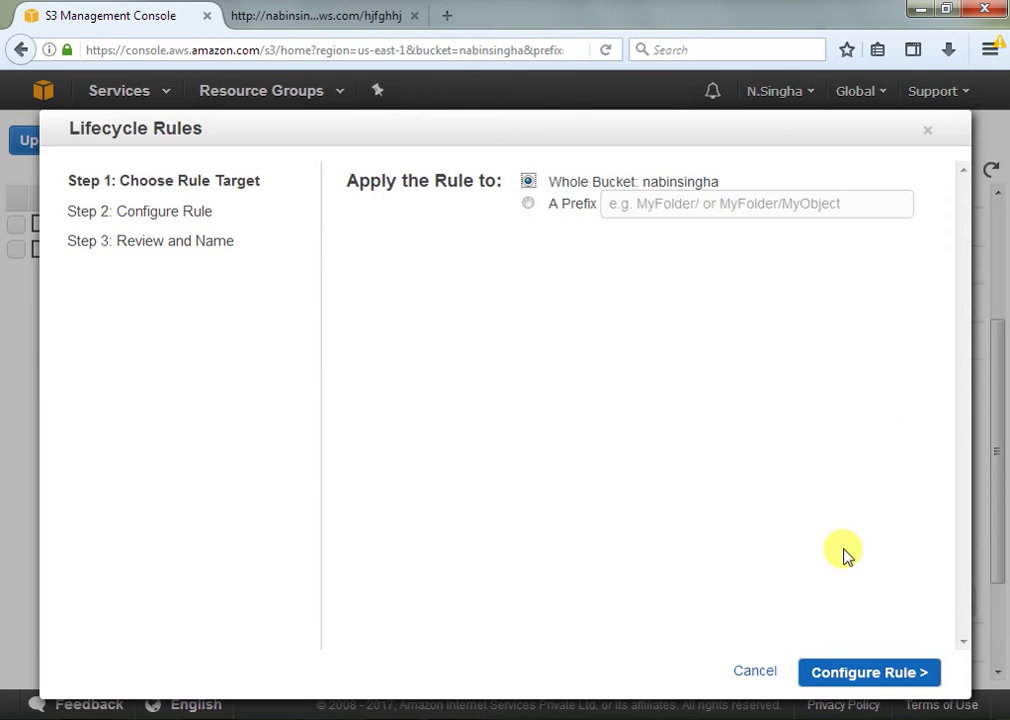
{"action": "left_click", "coordinate": [873, 674]}
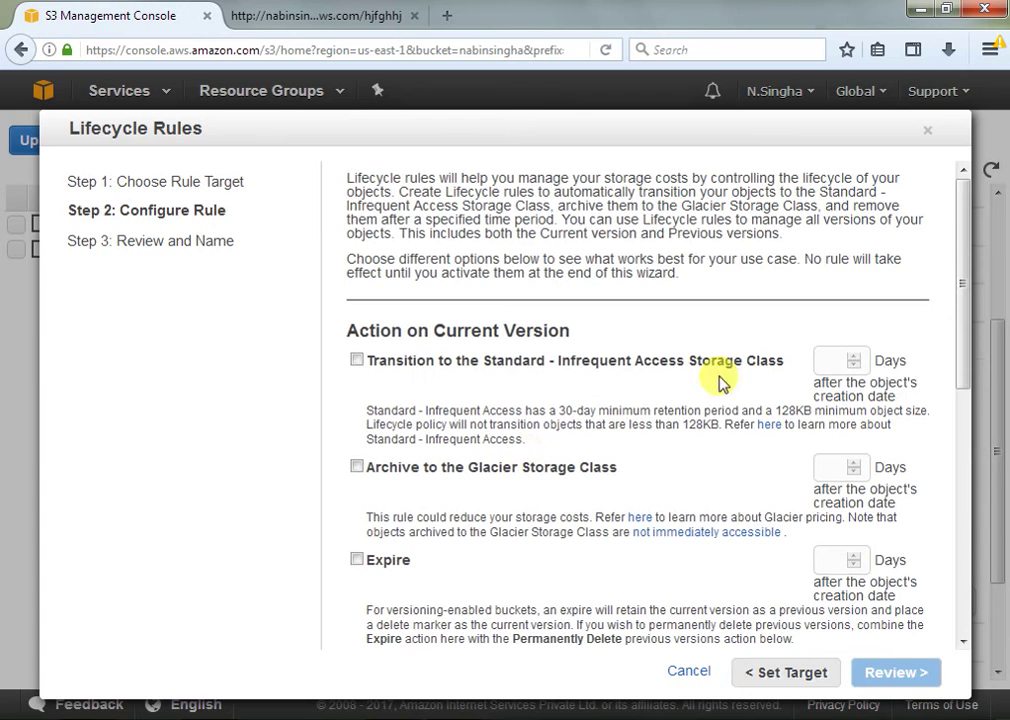
- Enable the current version's transition to Standard - Infrequent Access, setting it to 30 days after object creation
{"action": "left_click", "coordinate": [357, 361]}
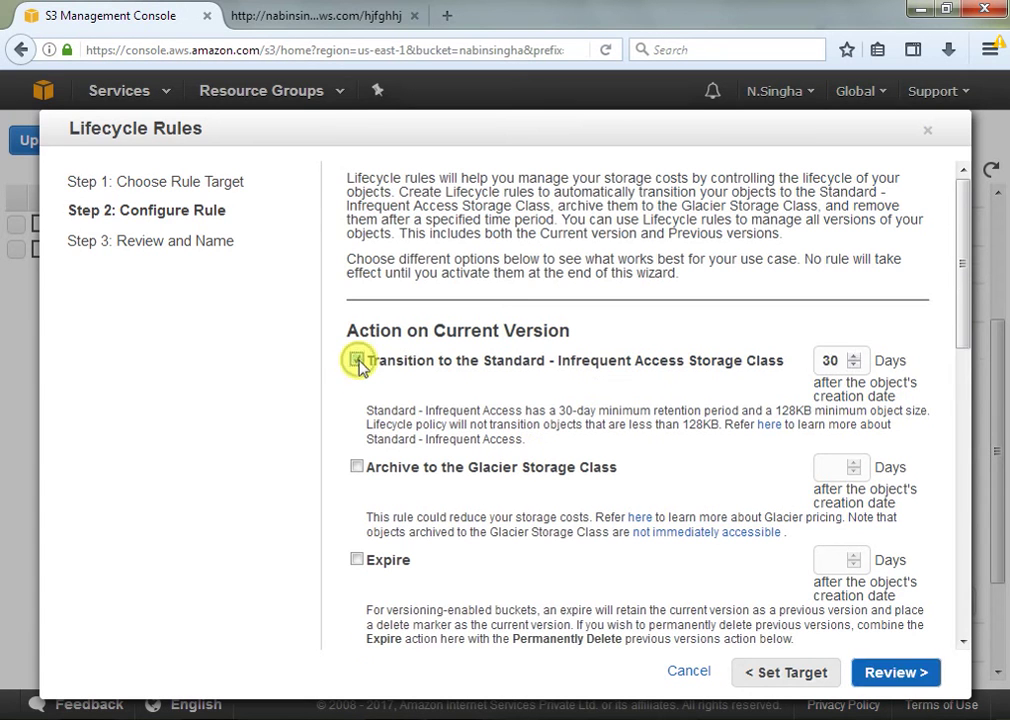
{"action": "left_click", "coordinate": [855, 357]}
{"action": "left_click", "coordinate": [855, 357]}
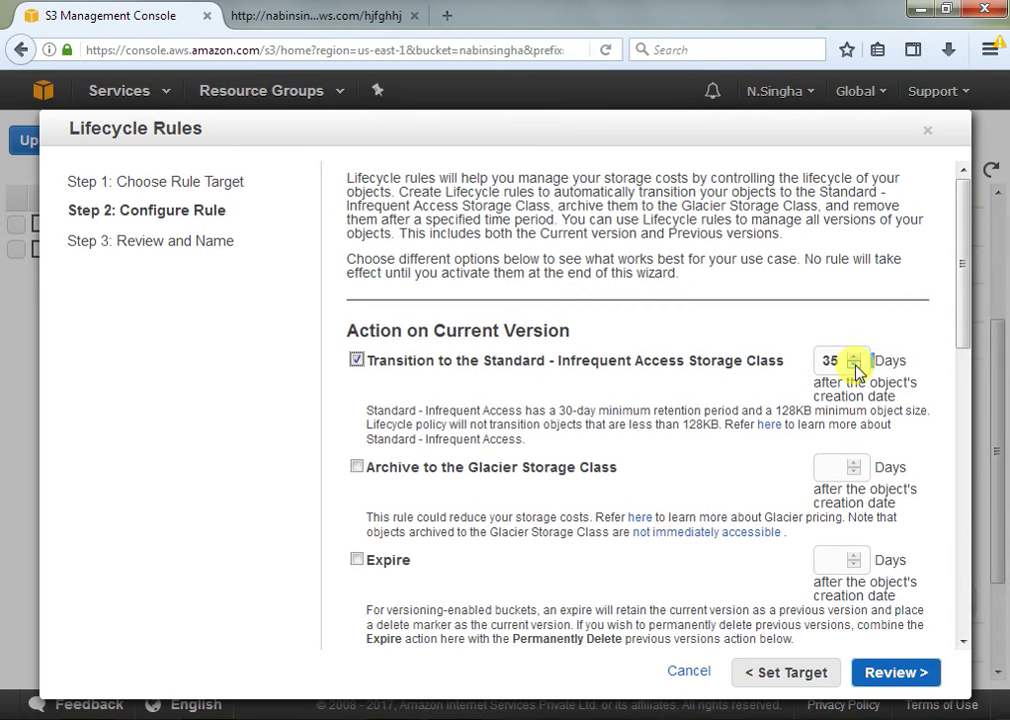
{"action": "left_click", "coordinate": [855, 366]}
{"action": "left_click", "coordinate": [855, 366]}
{"action": "left_click", "coordinate": [855, 366]}
{"action": "left_click", "coordinate": [855, 366]}
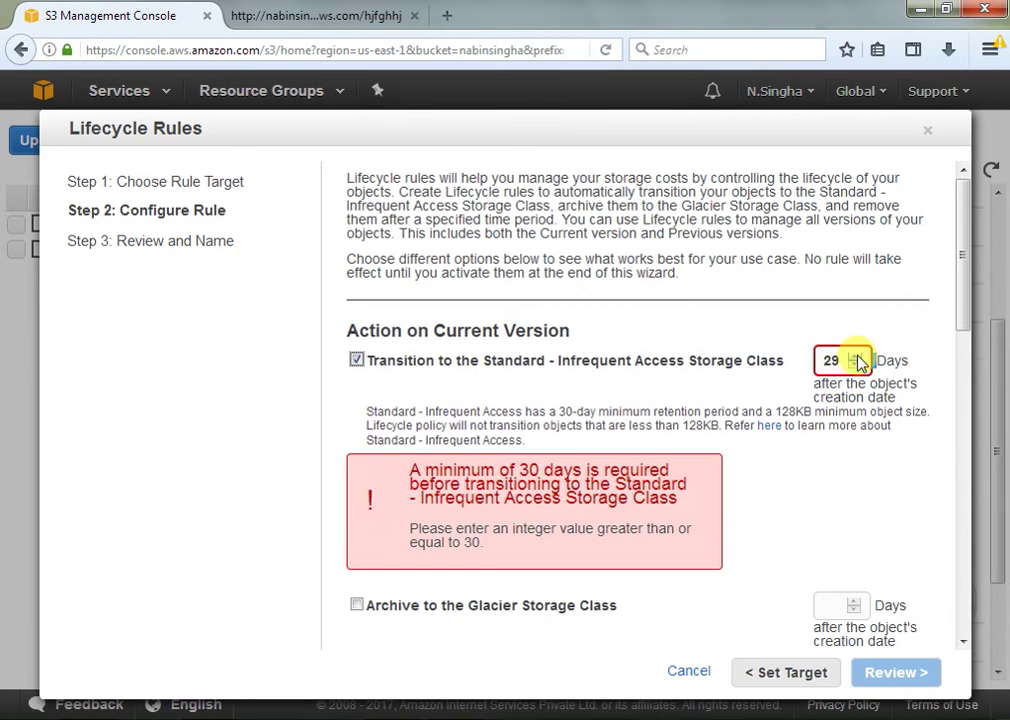
{"action": "left_click", "coordinate": [857, 357]}
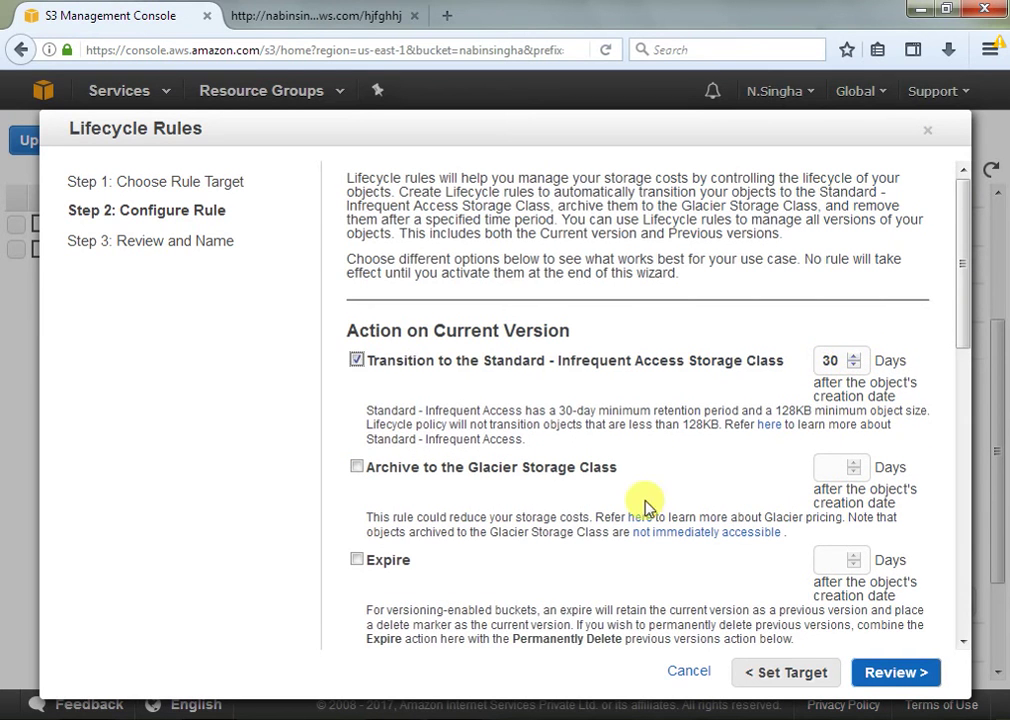
- Enable archiving of the current version to Glacier after 60 days and expiration after 425 days
{"action": "left_click", "coordinate": [357, 467]}
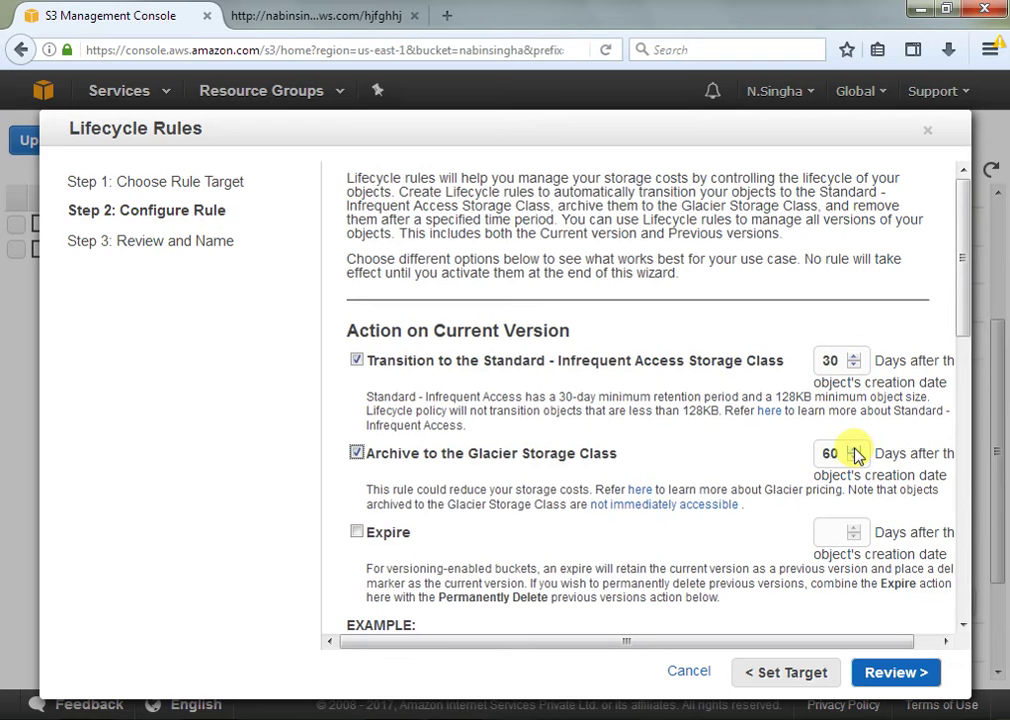
{"action": "double_click", "coordinate": [840, 360]}
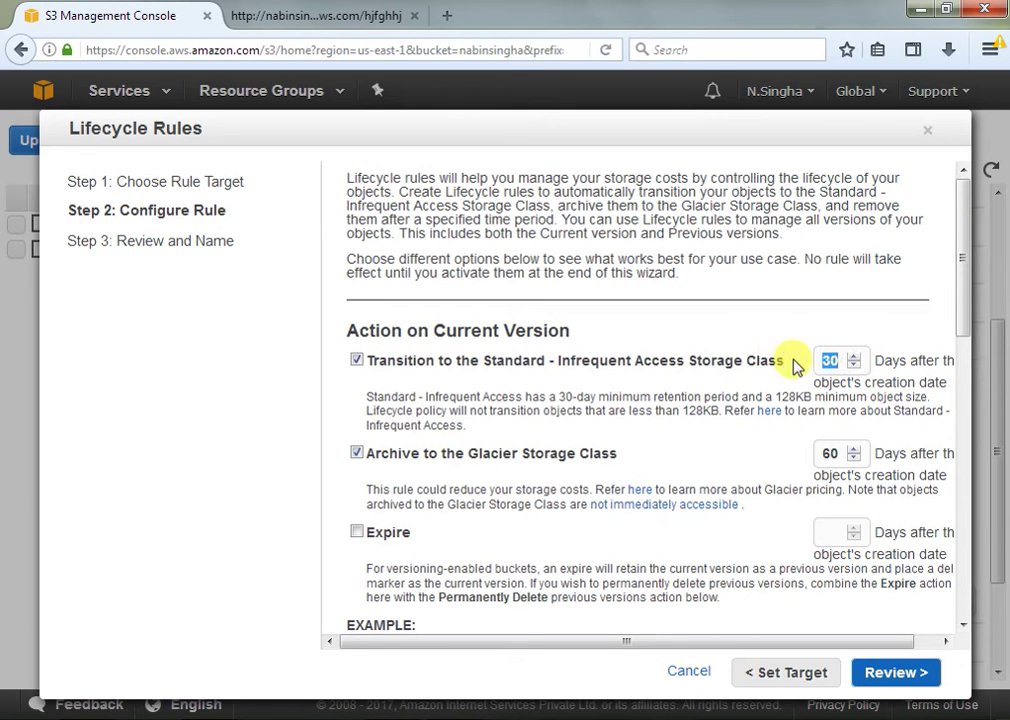
{"action": "left_click", "coordinate": [836, 455]}
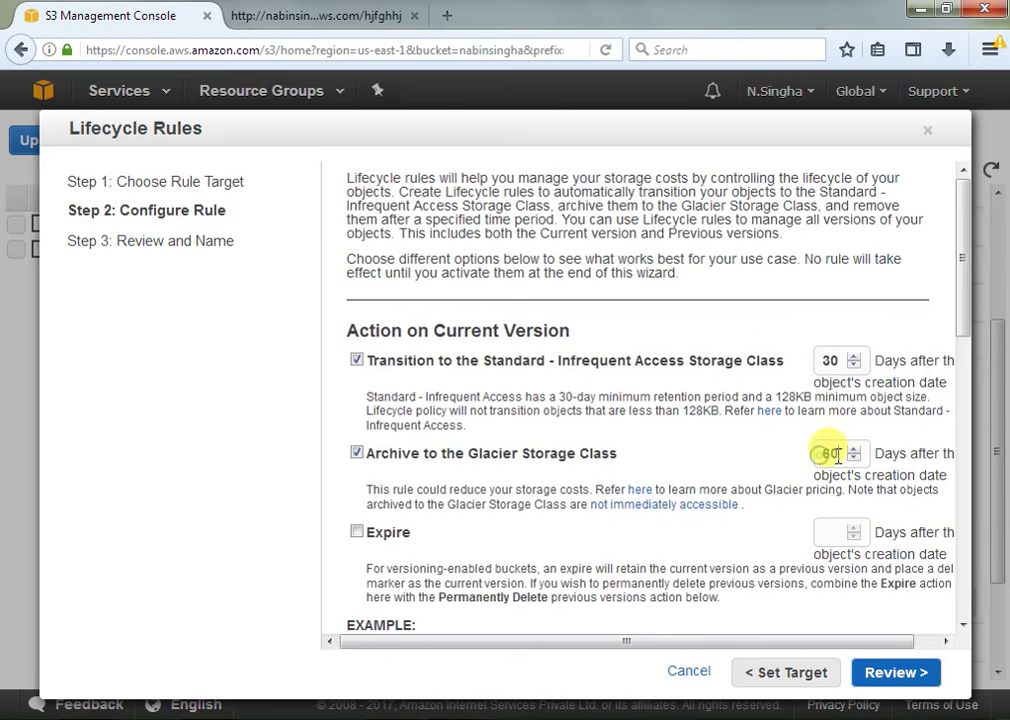
{"action": "left_click", "coordinate": [356, 532]}
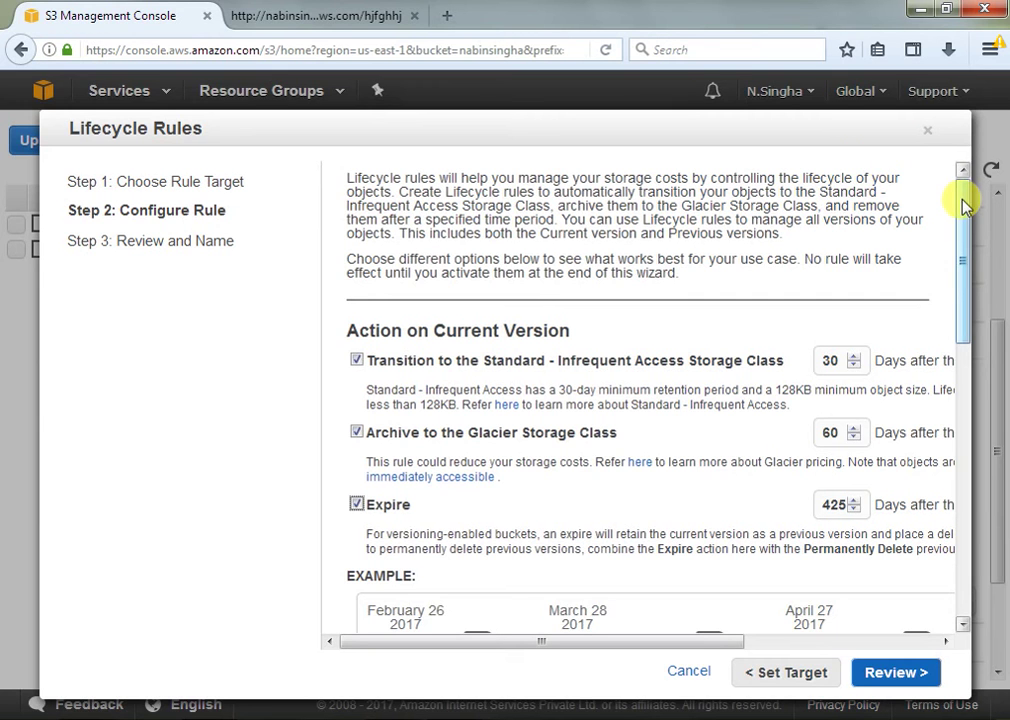
- Examine the example timeline of the lifecycle rule and its actions on current and previous versions
{"action": "scroll", "coordinate": [962, 200], "scroll_direction": "down", "scroll_amount": 1}
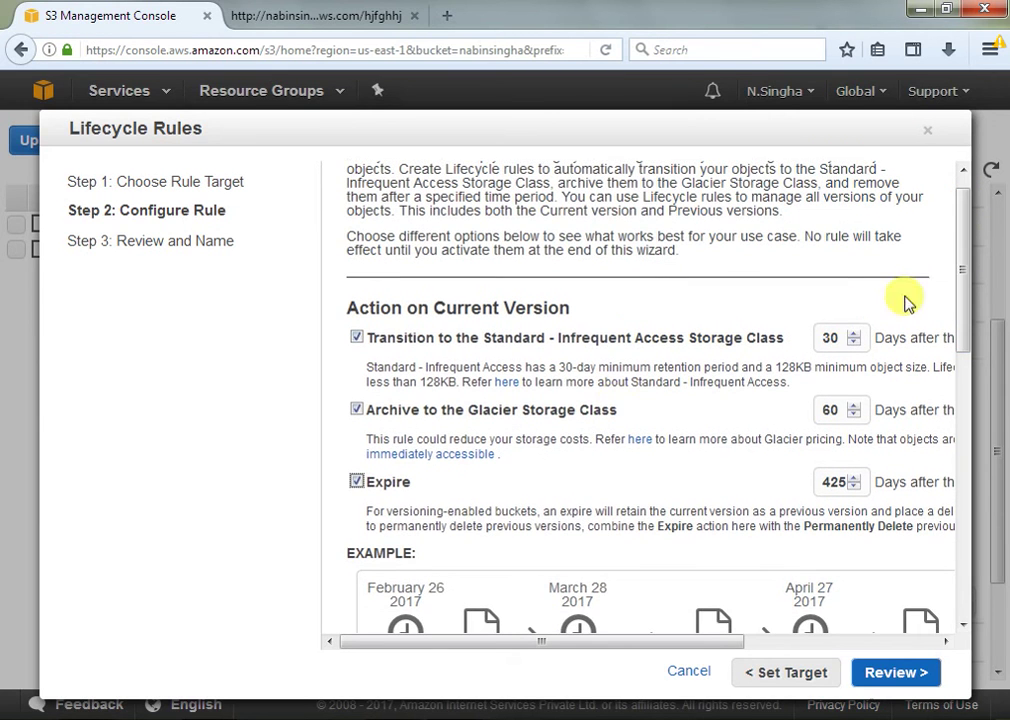
{"action": "left_click_drag", "start_coordinate": [965, 252], "coordinate": [963, 361]}
{"action": "mouse_move", "coordinate": [498, 648]}
{"action": "left_mouse_down"}
{"action": "mouse_move", "coordinate": [518, 647]}
{"action": "mouse_move", "coordinate": [487, 653]}
{"action": "left_mouse_up"}
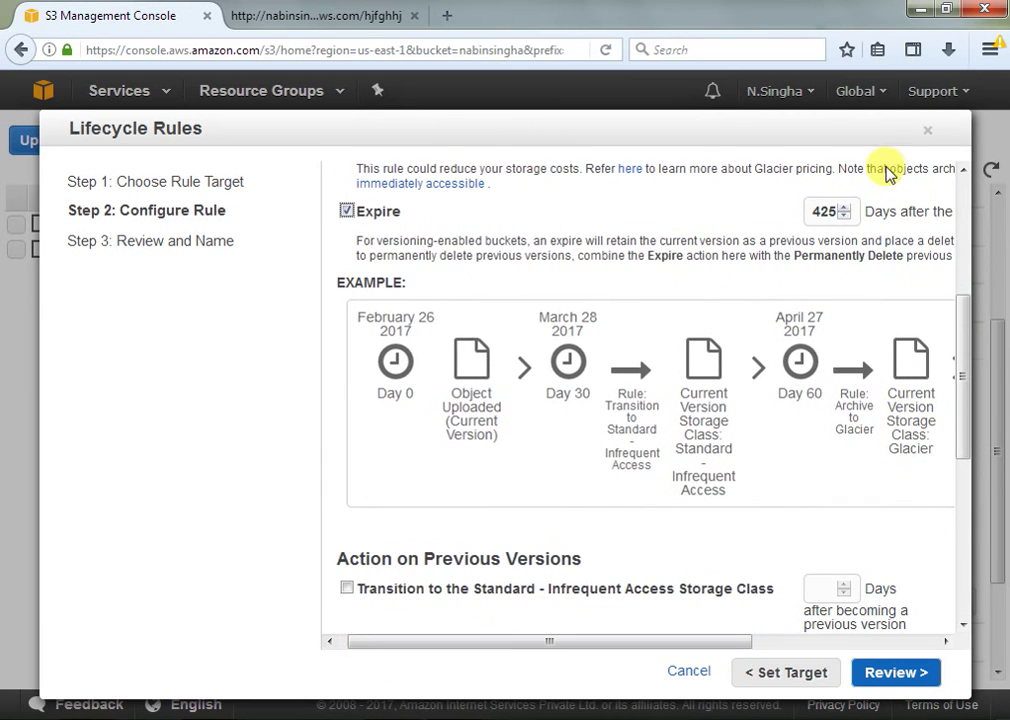
{"action": "triple_click", "coordinate": [760, 138]}
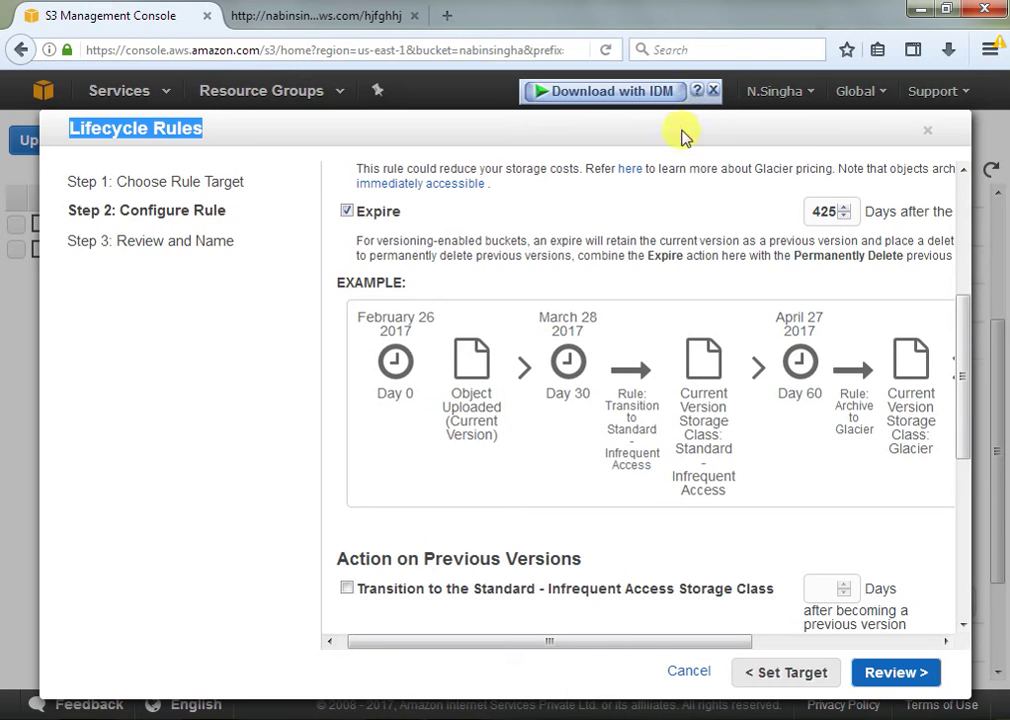
{"action": "left_click", "coordinate": [632, 122]}
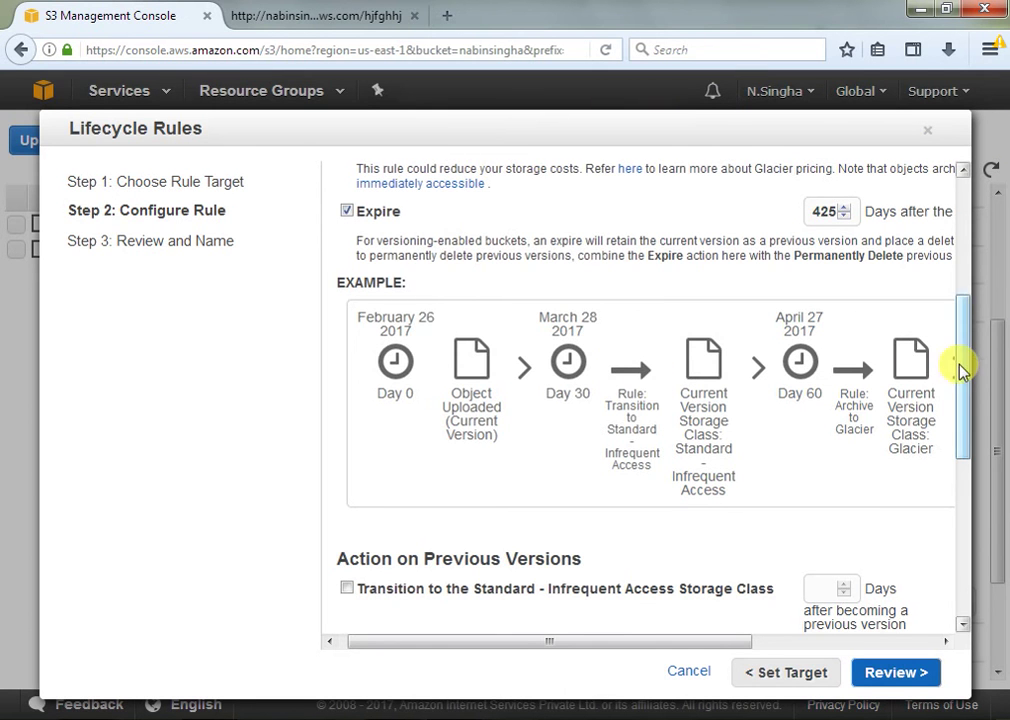
{"action": "scroll", "coordinate": [945, 285], "scroll_direction": "up", "scroll_amount": 4}
{"action": "scroll", "coordinate": [965, 330], "scroll_direction": "down", "scroll_amount": 1}
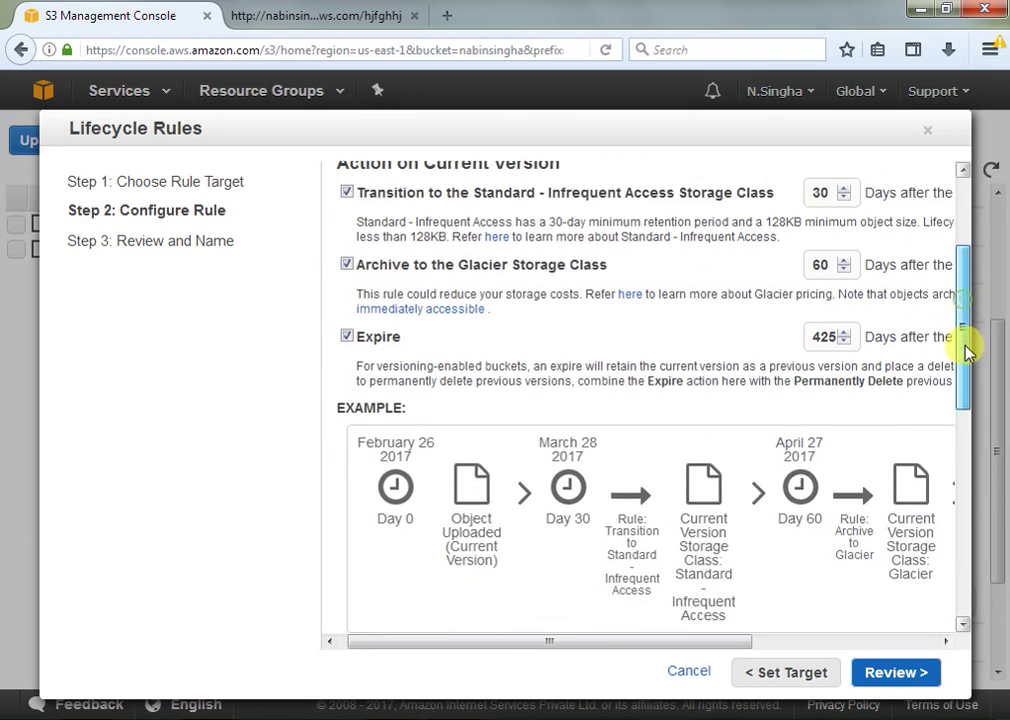
{"action": "scroll", "coordinate": [966, 360], "scroll_direction": "down", "scroll_amount": 3}
{"action": "left_click_drag", "start_coordinate": [330, 242], "coordinate": [888, 445]}
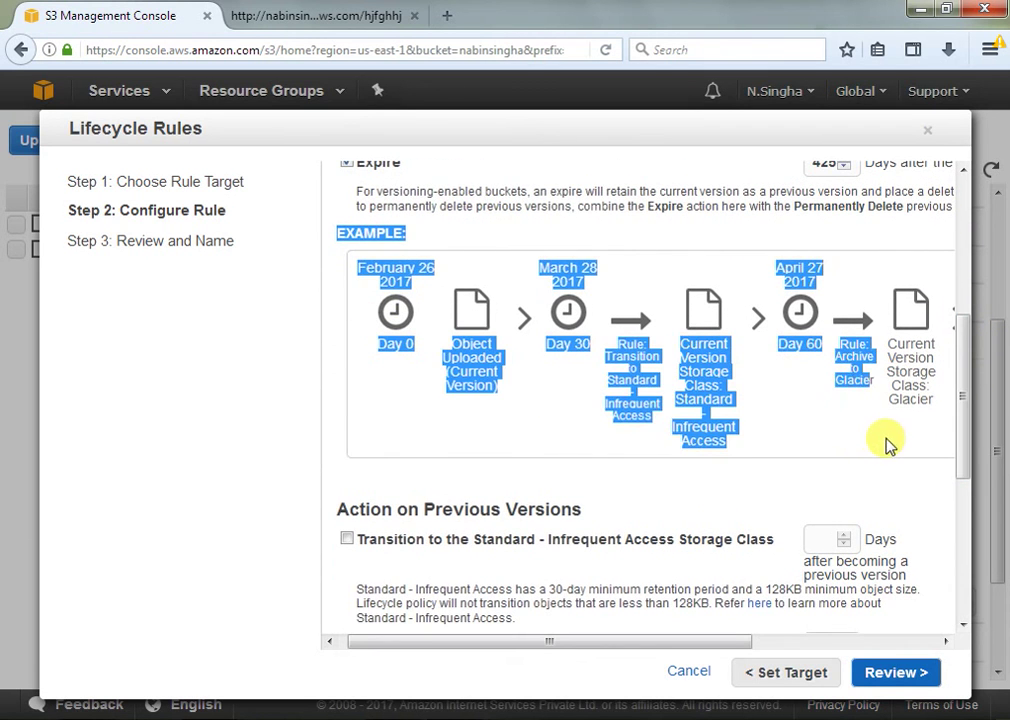
{"action": "left_click", "coordinate": [885, 443]}
{"action": "mouse_move", "coordinate": [651, 643]}
{"action": "left_mouse_down"}
{"action": "mouse_move", "coordinate": [845, 645]}
{"action": "mouse_move", "coordinate": [636, 648]}
{"action": "left_mouse_up"}
- Review the lifecycle rule's summary, close the wizard without creating the rule, and collapse the Lifecycle section
{"action": "left_click", "coordinate": [902, 678]}
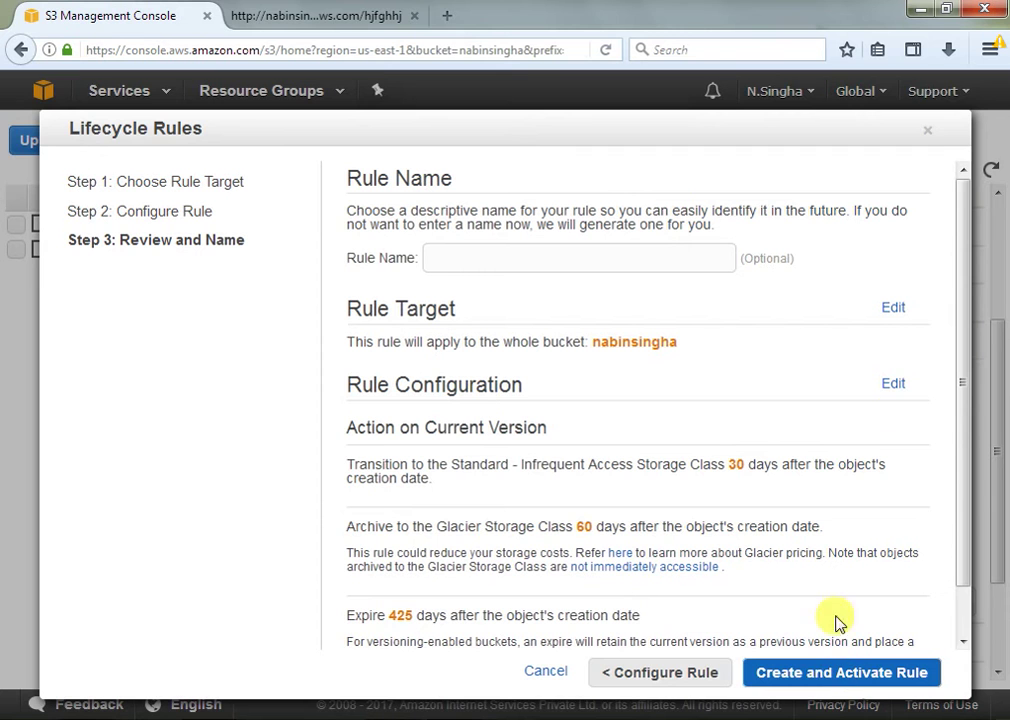
{"action": "left_click", "coordinate": [928, 132]}
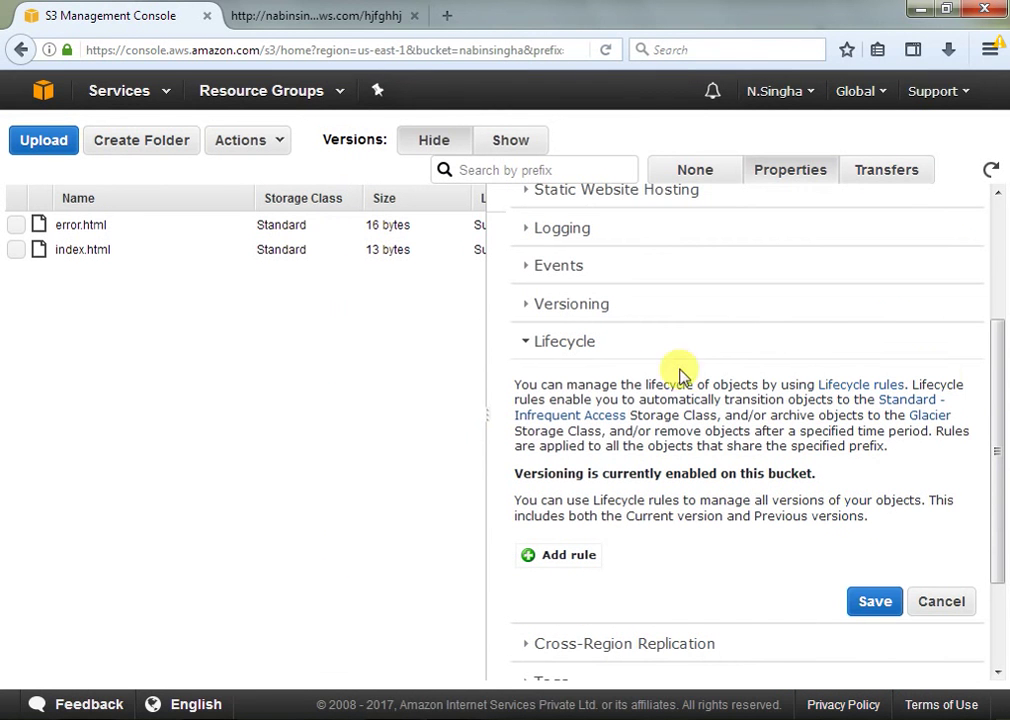
{"action": "left_click", "coordinate": [526, 342]}
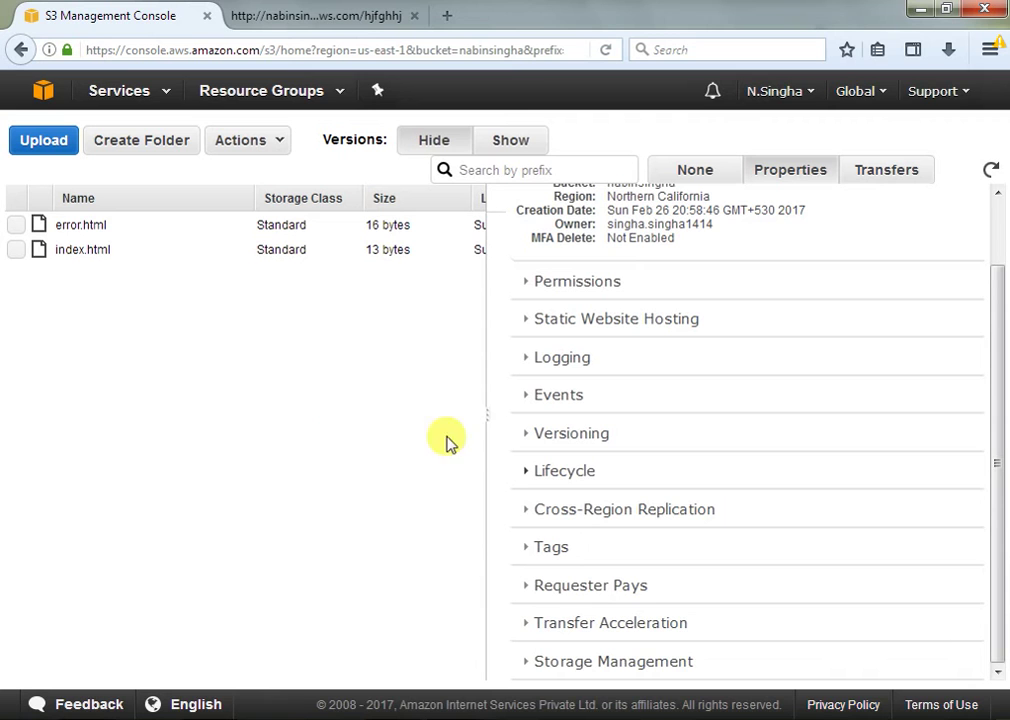
- Expand Cross-Region Replication in the bucket's properties and choose to enable it with this bucket as the source
{"action": "left_click", "coordinate": [526, 512]}
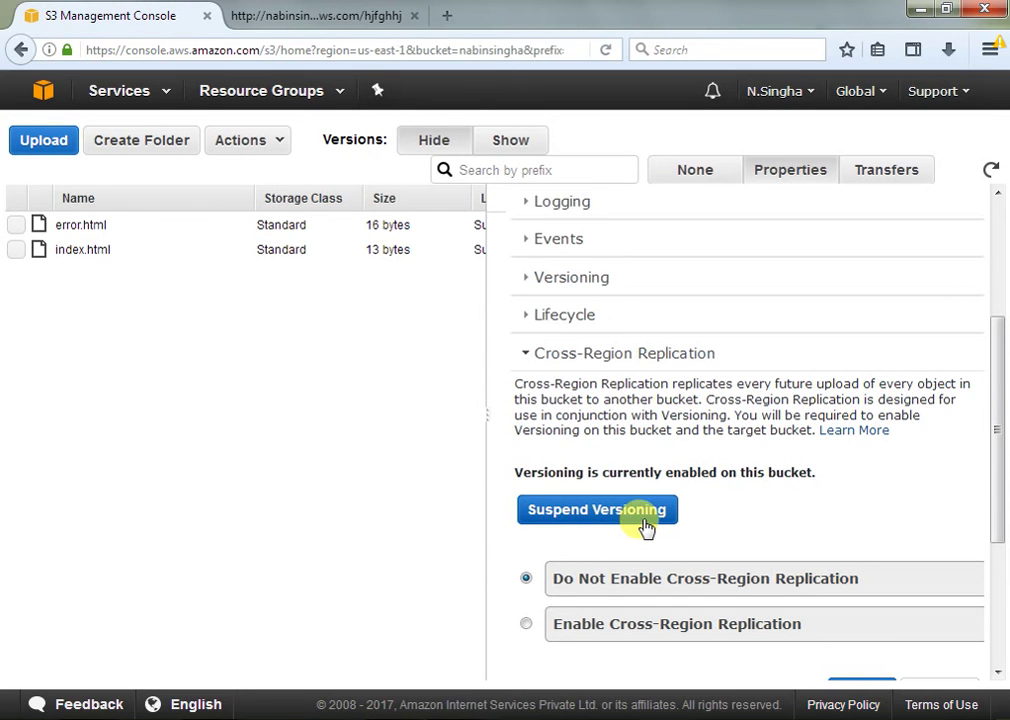
{"action": "scroll", "coordinate": [999, 433], "scroll_direction": "down", "scroll_amount": 2}
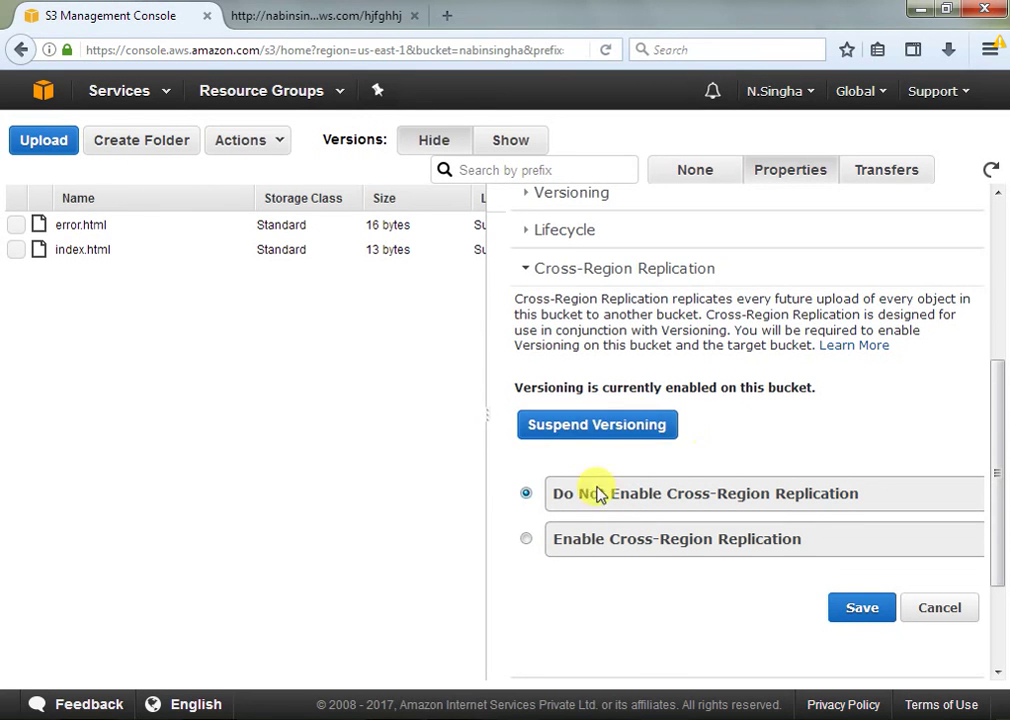
{"action": "left_click", "coordinate": [526, 540]}
{"action": "left_click_drag", "start_coordinate": [1003, 400], "coordinate": [999, 495]}
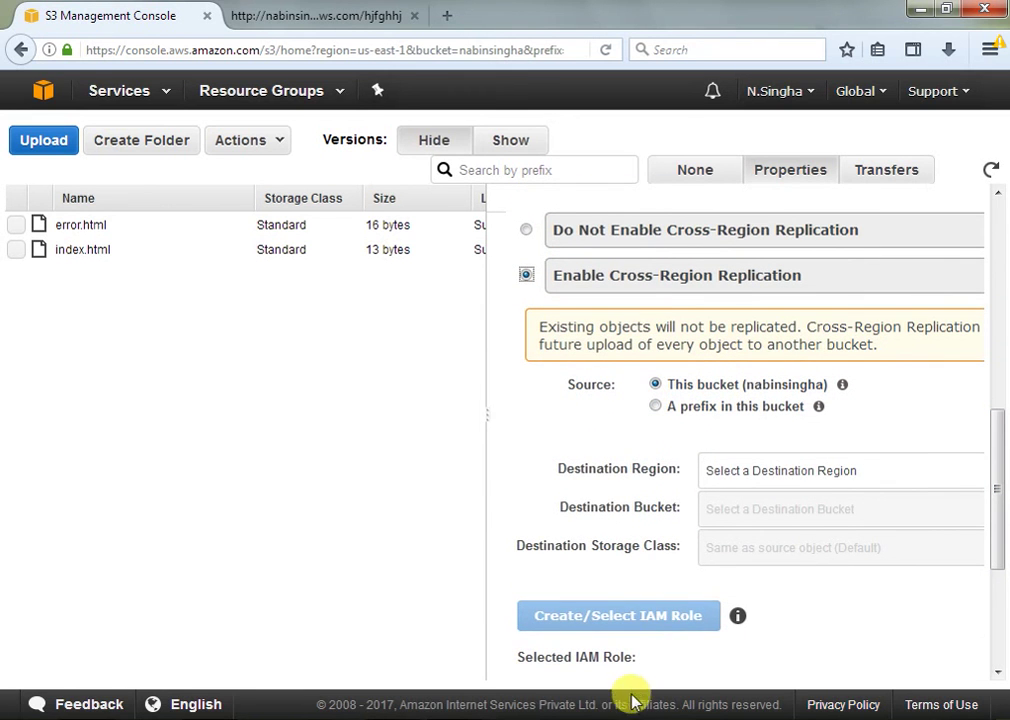
{"action": "left_click_drag", "start_coordinate": [999, 491], "coordinate": [1000, 508]}
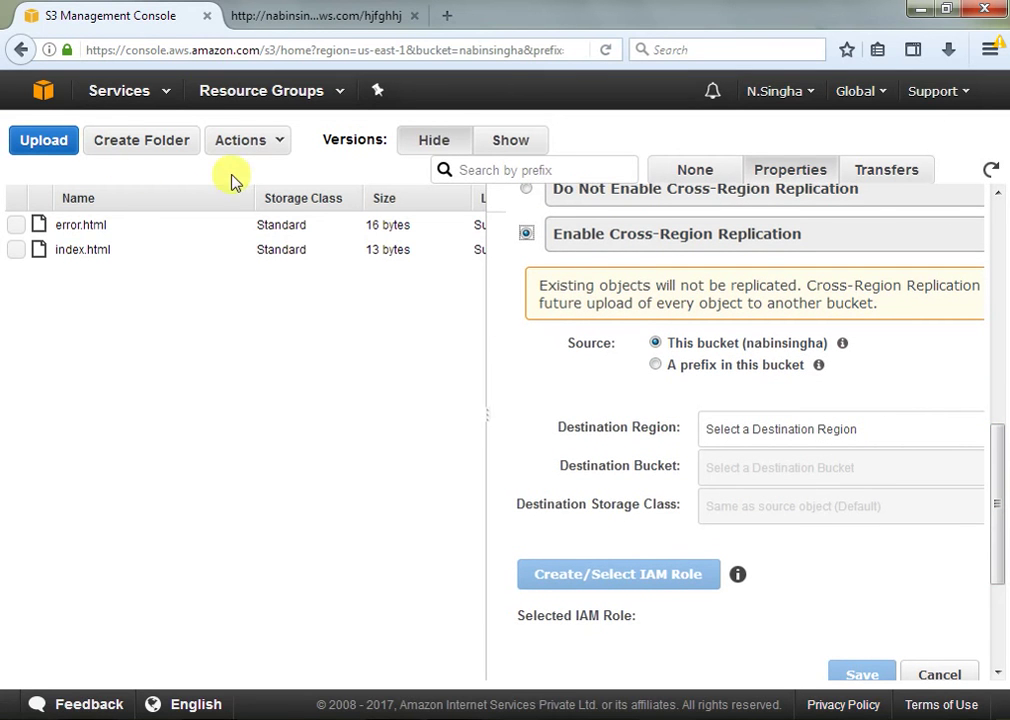
- Open the S3 console in a new browser tab and open the second bucket, the one ending in .org
{"action": "left_click", "coordinate": [166, 97]}
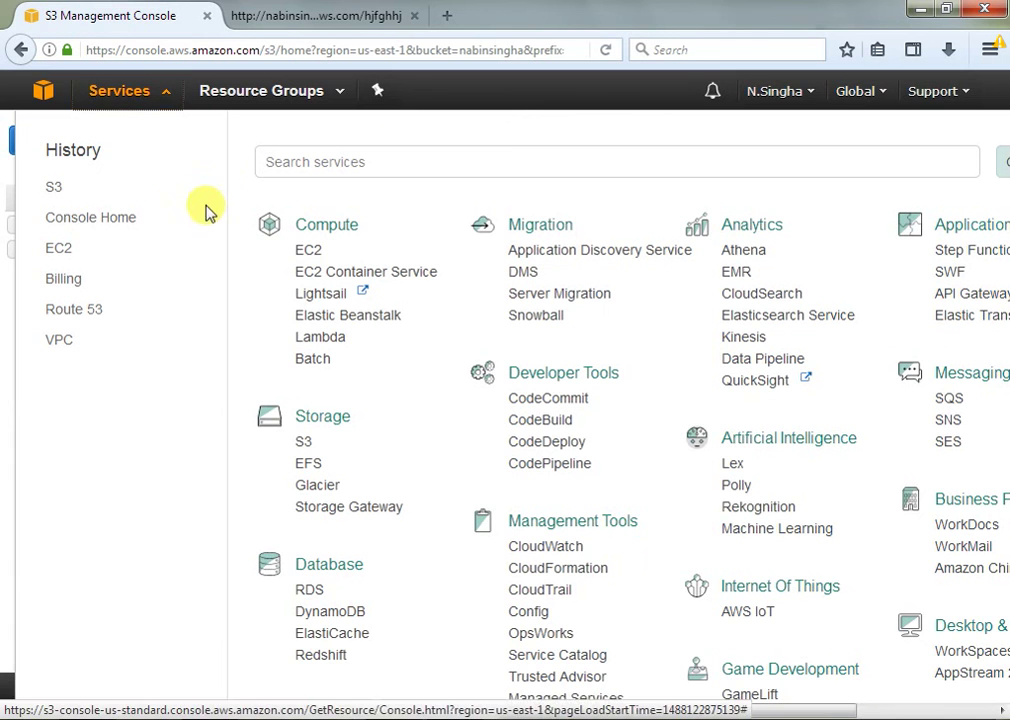
{"action": "right_click", "coordinate": [54, 187]}
{"action": "left_click", "coordinate": [108, 199]}
{"action": "left_click", "coordinate": [316, 27]}
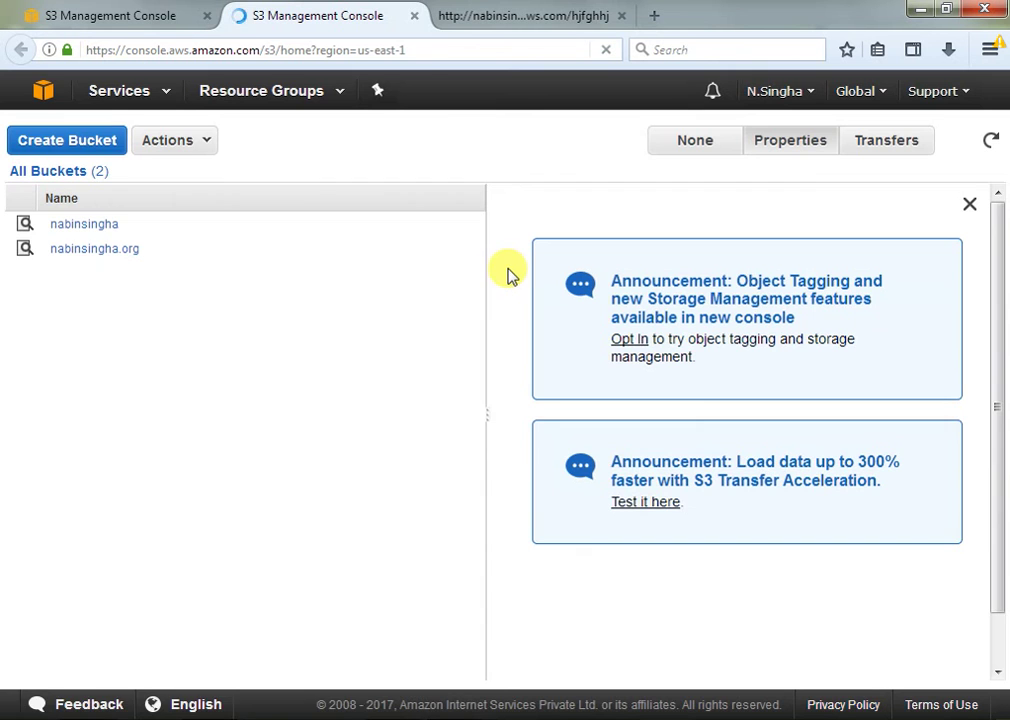
{"action": "left_click", "coordinate": [95, 249]}
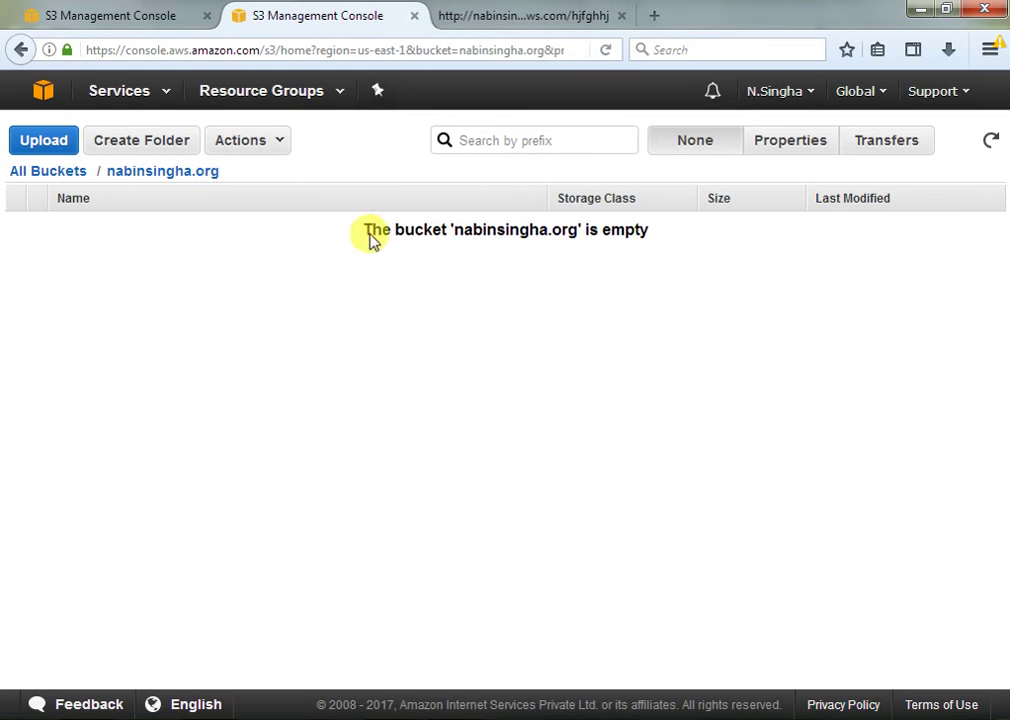
- Compare the source bucket's replication settings with the contents of the second bucket, and return to the source bucket
{"action": "left_click", "coordinate": [142, 20]}
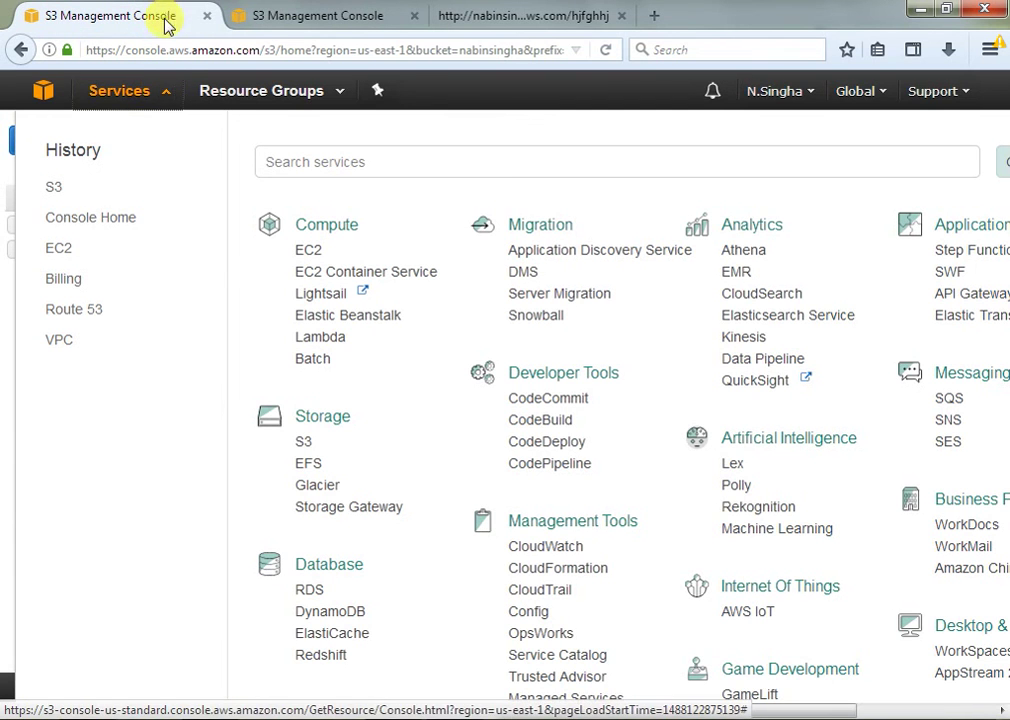
{"action": "left_click", "coordinate": [169, 95]}
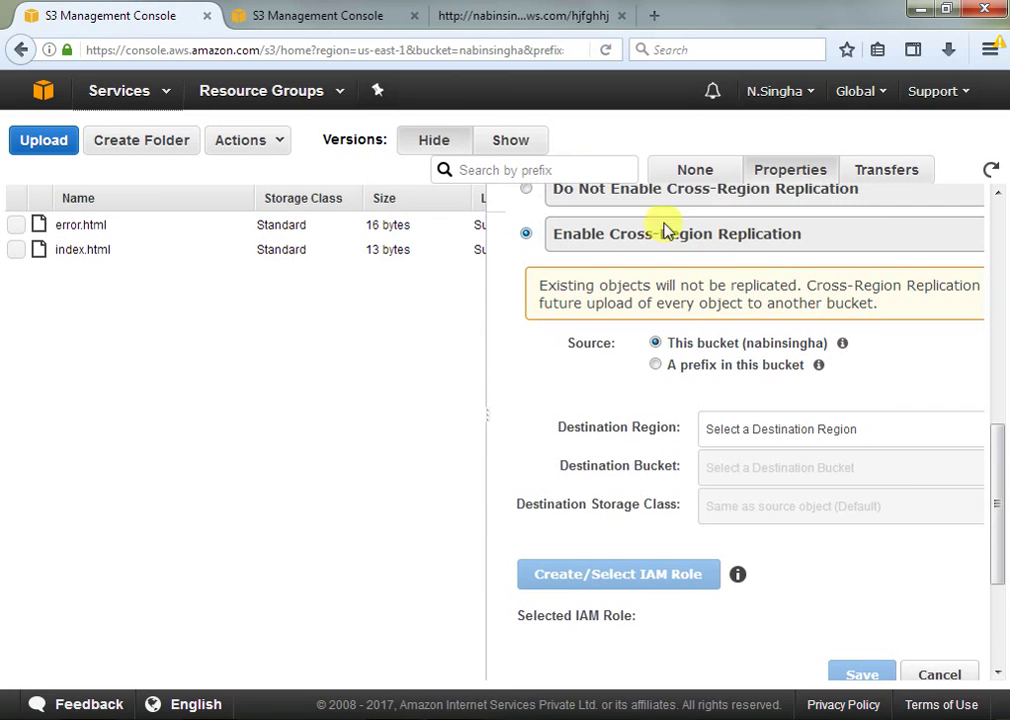
{"action": "left_click", "coordinate": [305, 20]}
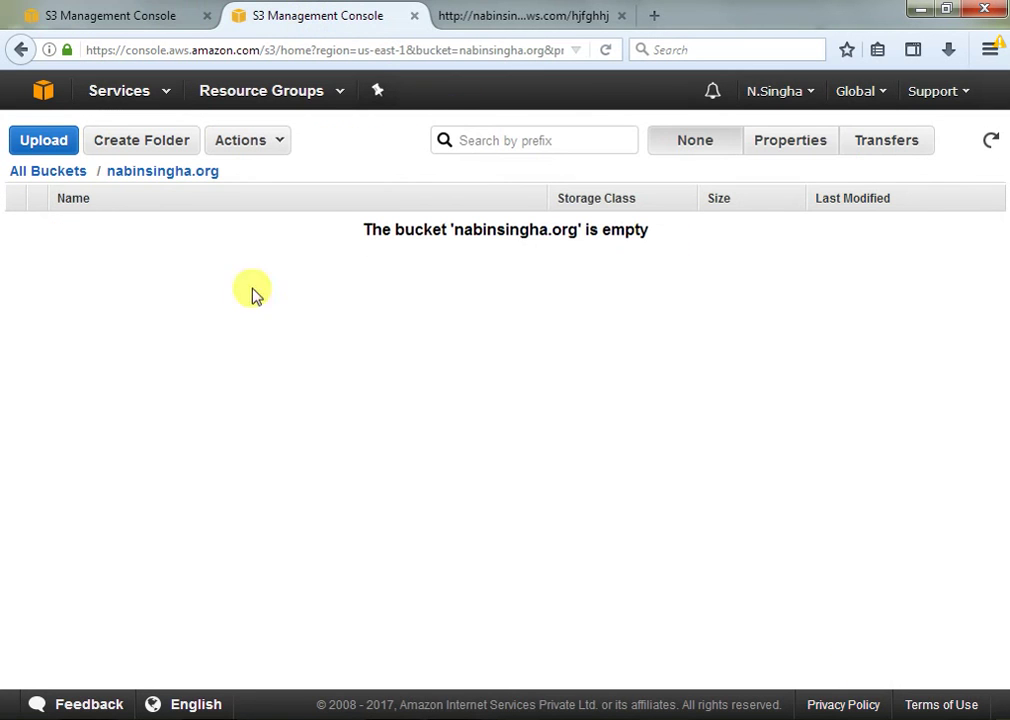
{"action": "left_click", "coordinate": [138, 28]}
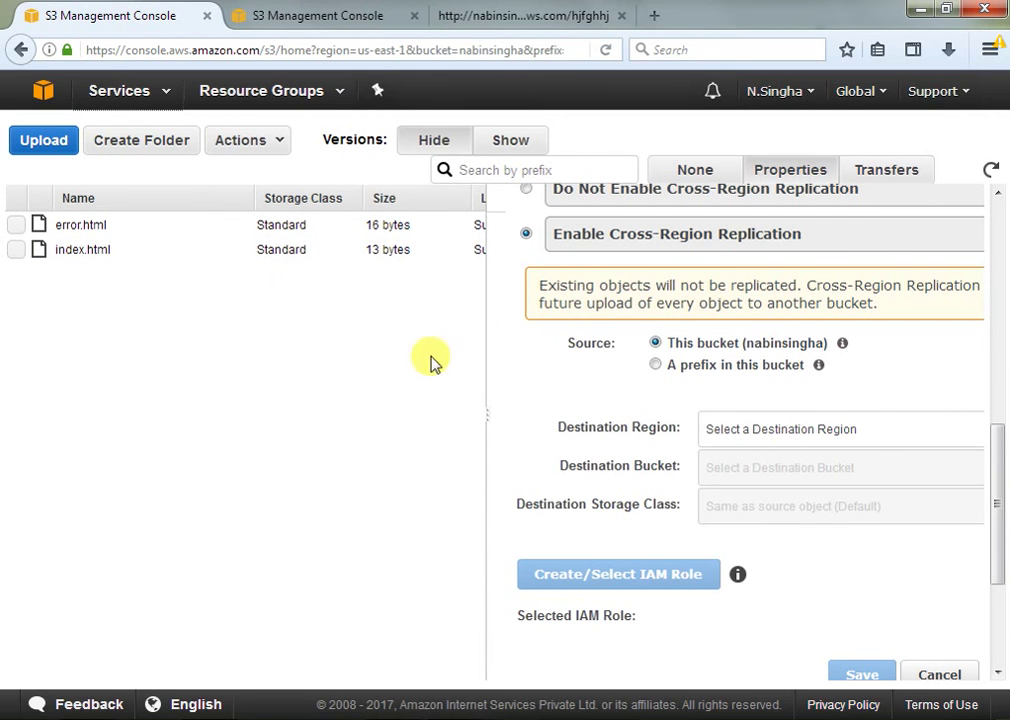
- Set the replication destination to the Singapore region, the bucket ending in .org and the S3 Standard storage class
{"action": "left_click", "coordinate": [848, 432]}
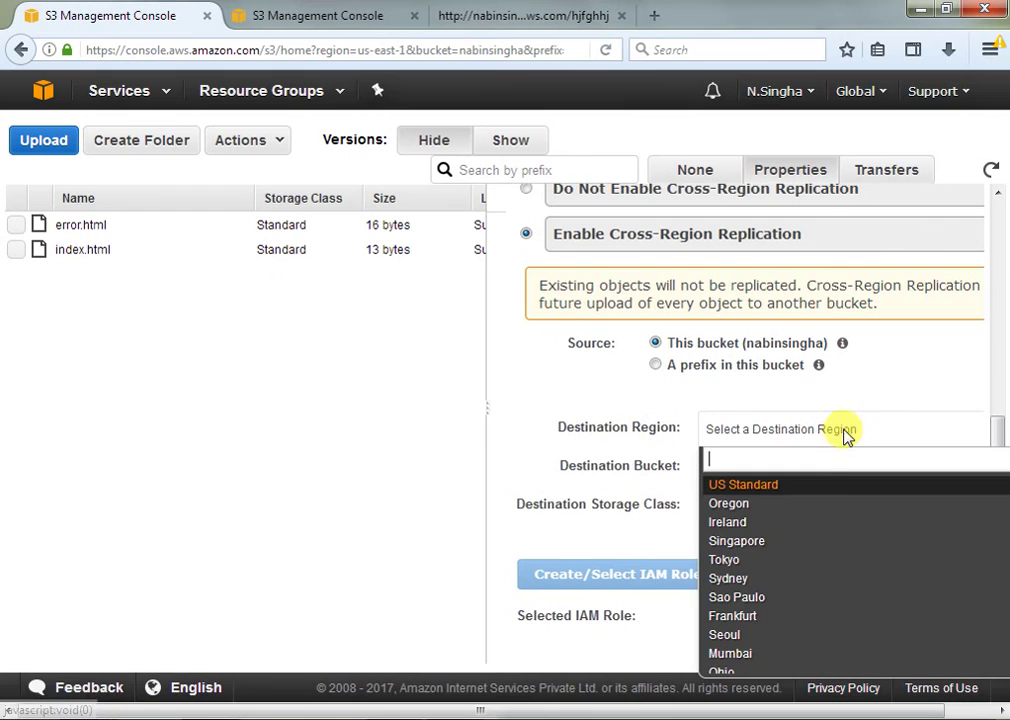
{"action": "left_click", "coordinate": [737, 542]}
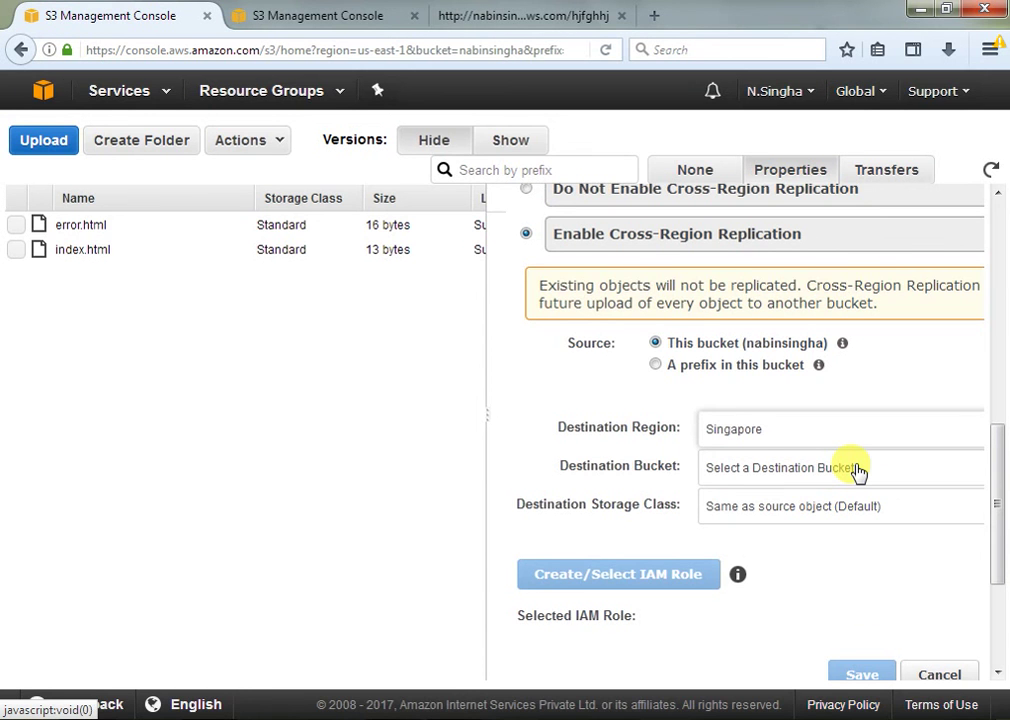
{"action": "key", "text": "ctrl+minus"}
{"action": "key", "text": "ctrl+minus"}
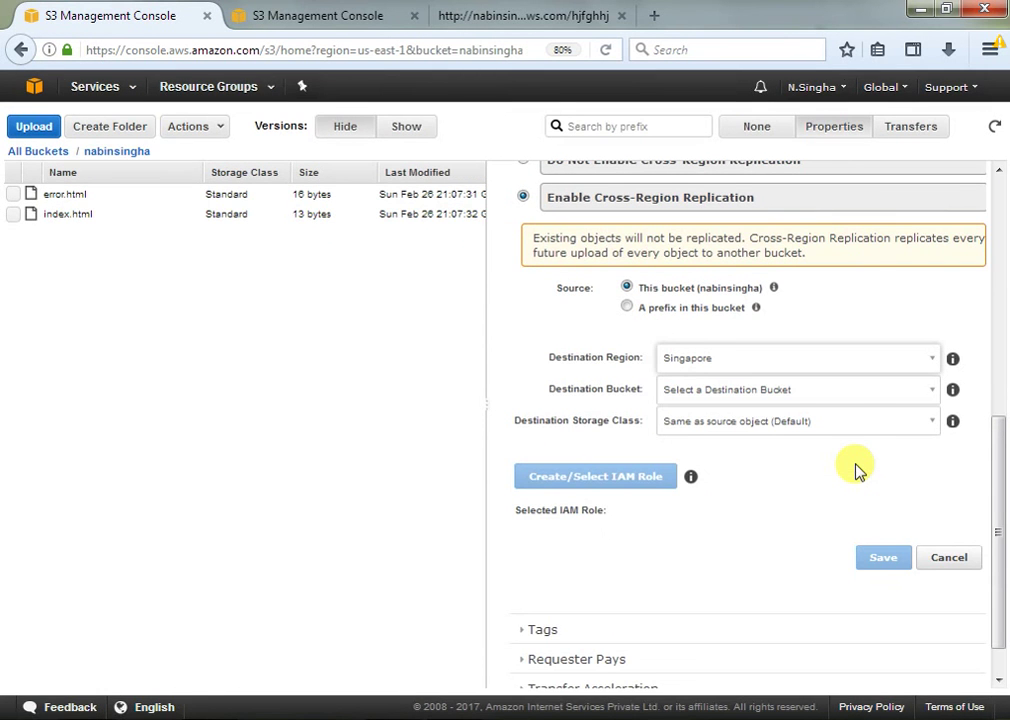
{"action": "left_click", "coordinate": [910, 390]}
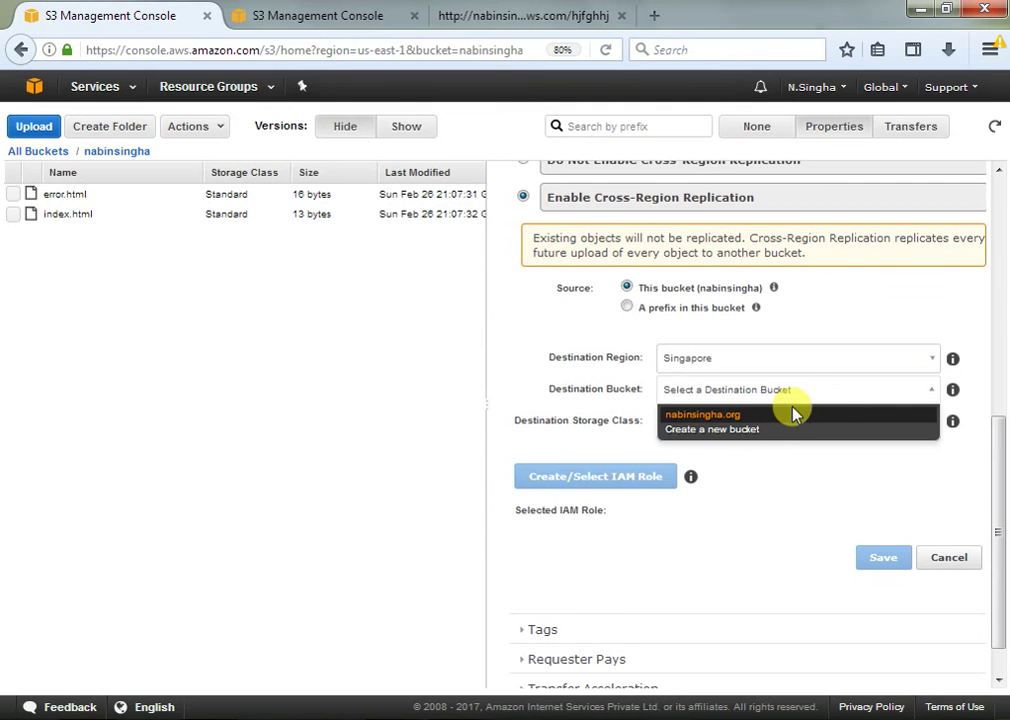
{"action": "left_click", "coordinate": [724, 415]}
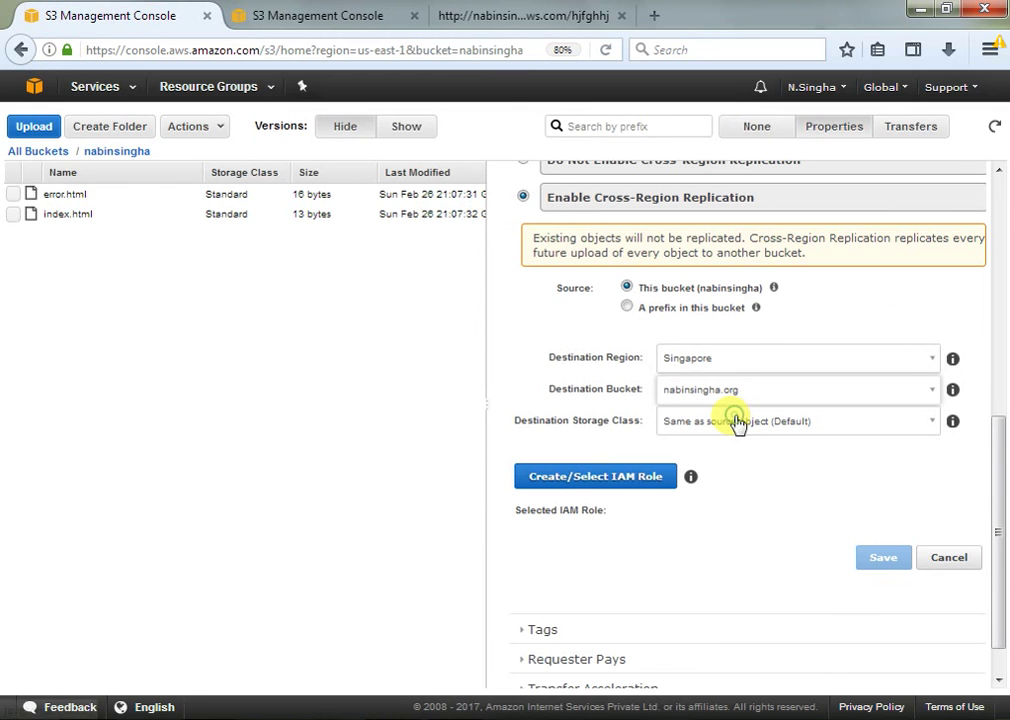
{"action": "left_click", "coordinate": [861, 428]}
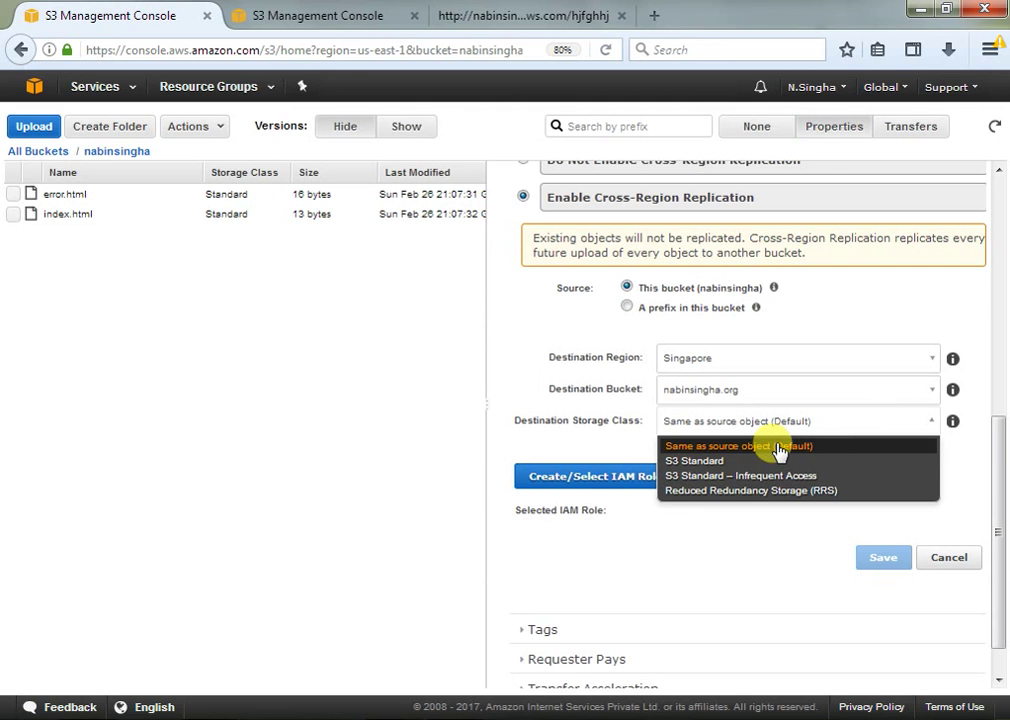
{"action": "left_click", "coordinate": [703, 463]}
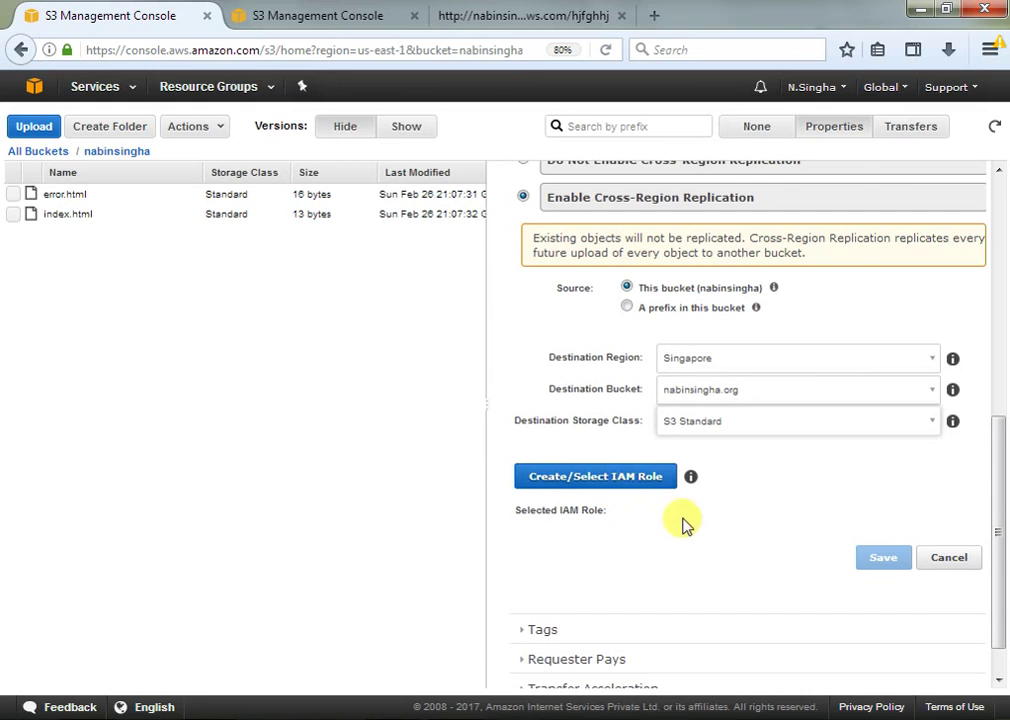
- Create an IAM role that allows S3 to replicate resources, and try to save the cross-region replication settings
{"action": "left_click", "coordinate": [629, 481]}
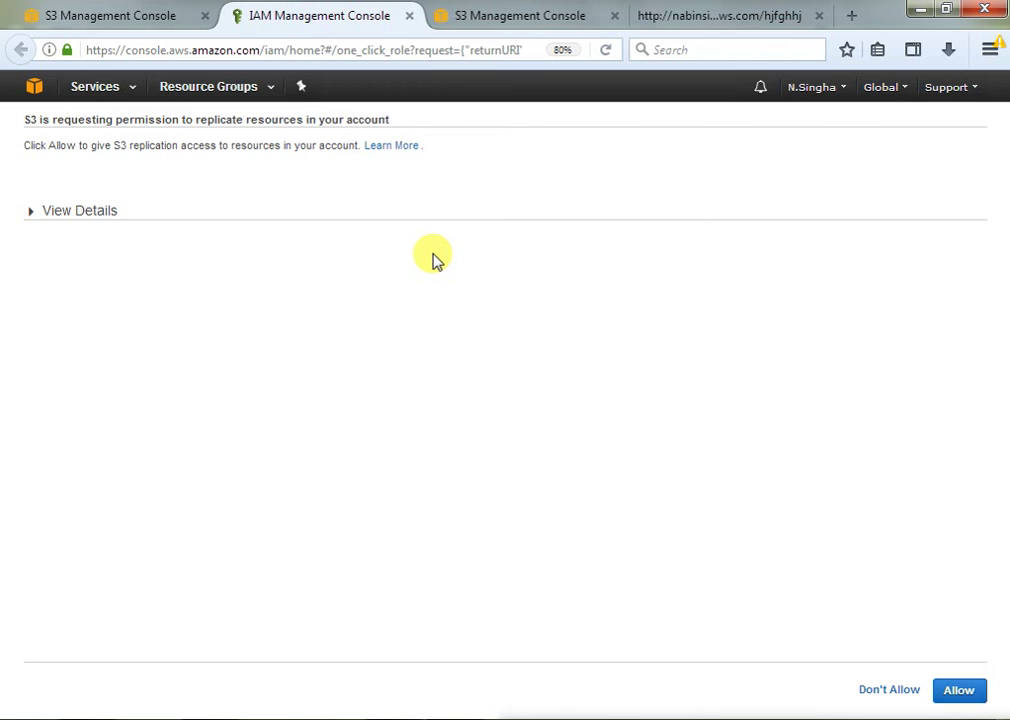
{"action": "left_click", "coordinate": [960, 689]}
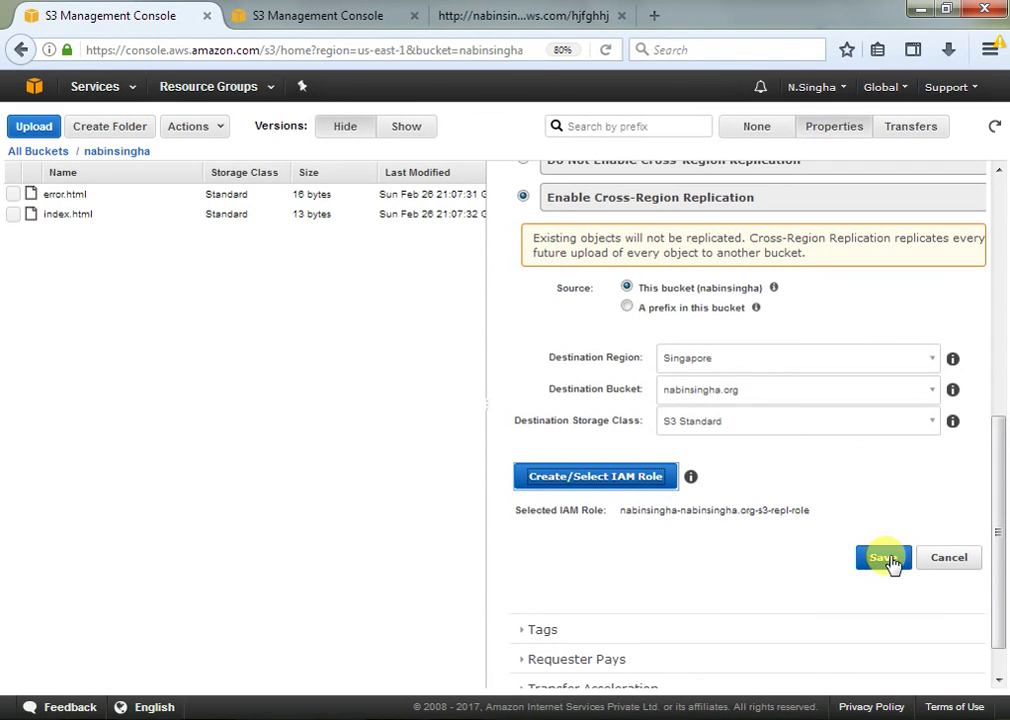
{"action": "left_click_drag", "start_coordinate": [625, 511], "coordinate": [848, 532]}
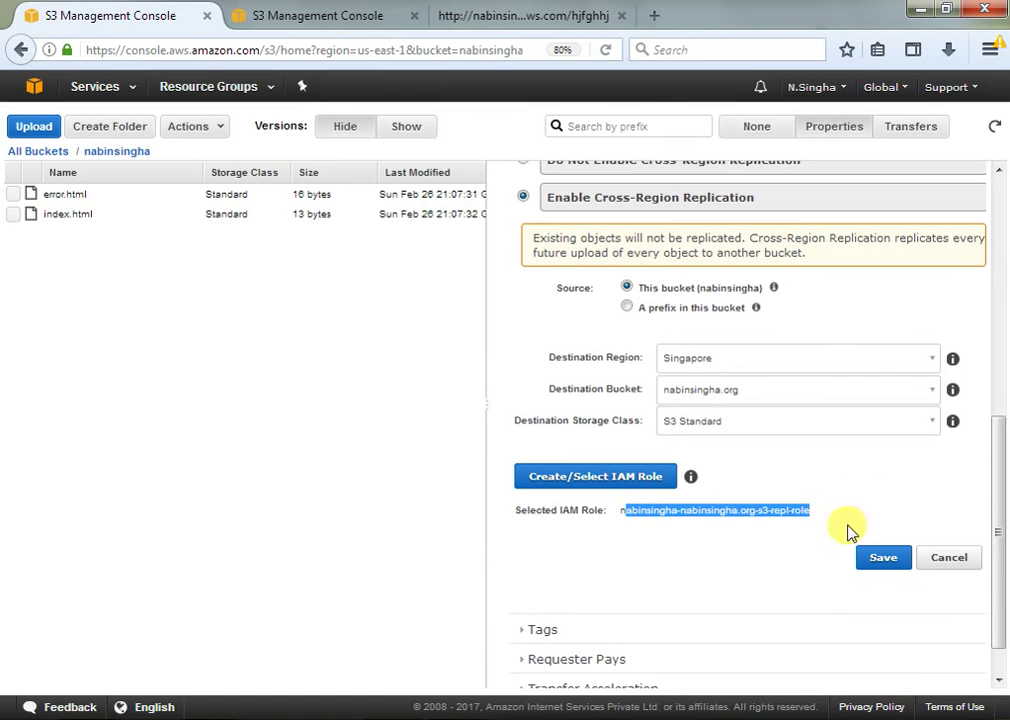
{"action": "left_click", "coordinate": [884, 557]}
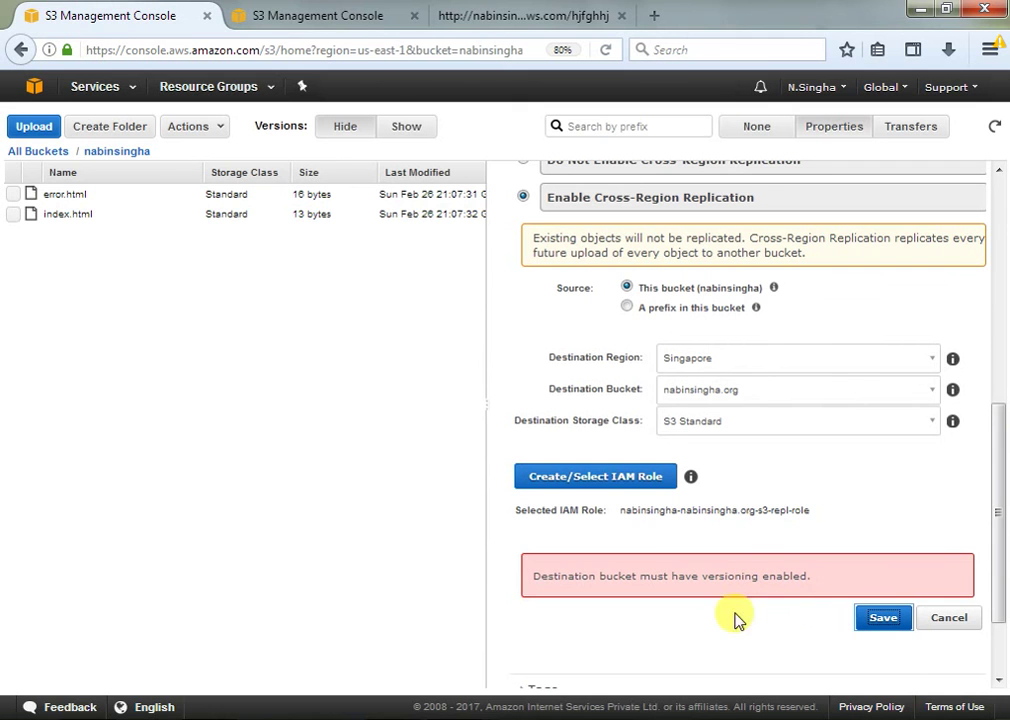
- Enable versioning on the destination bucket ending in .org, and save the source bucket's cross-region replication settings again
{"action": "left_click", "coordinate": [334, 22]}
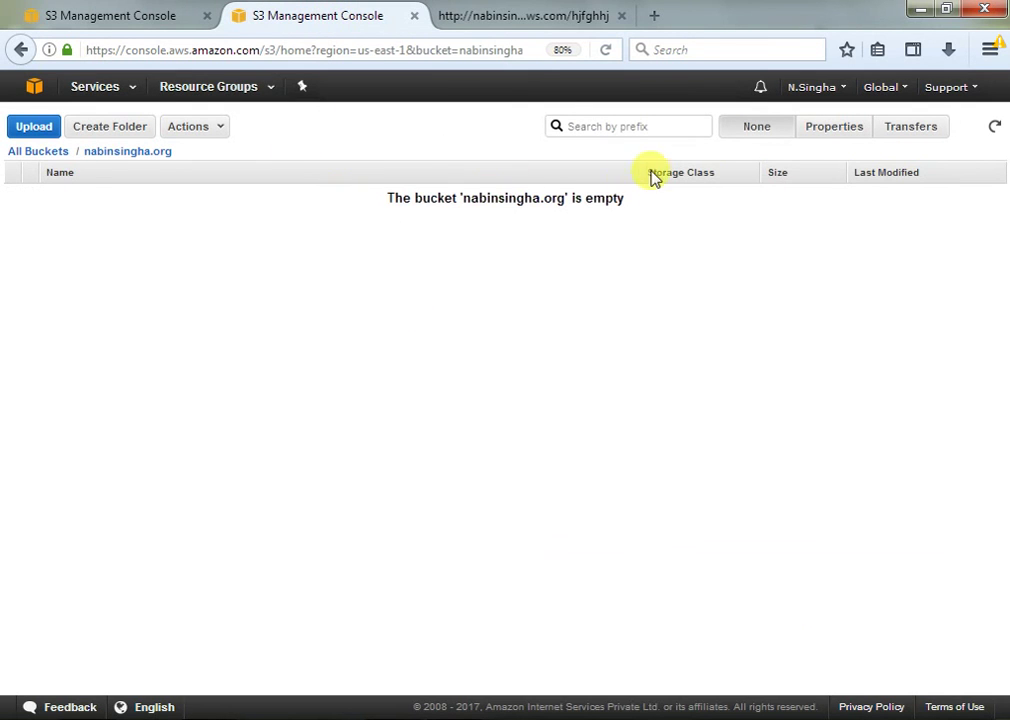
{"action": "left_click", "coordinate": [836, 126]}
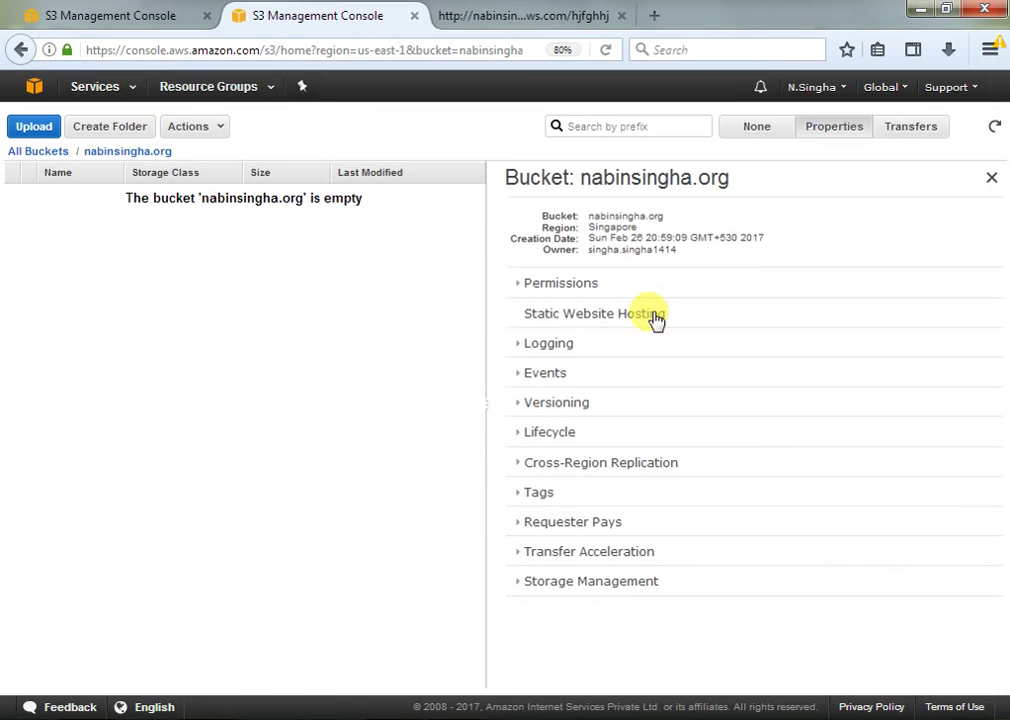
{"action": "left_click", "coordinate": [523, 404]}
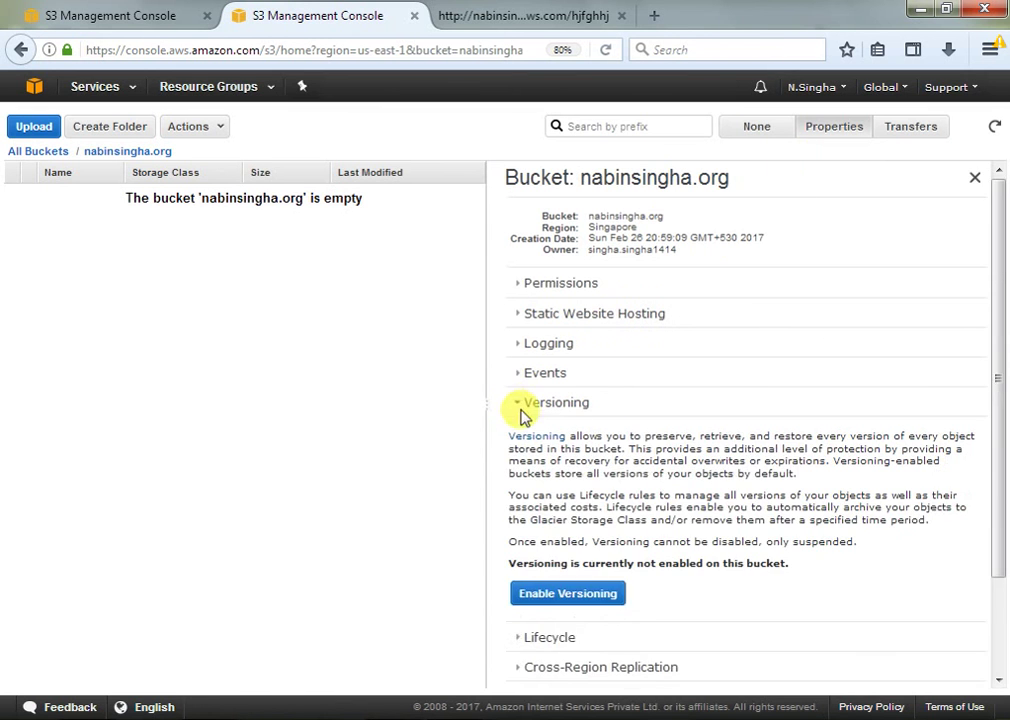
{"action": "scroll", "coordinate": [559, 560], "scroll_direction": "down", "scroll_amount": 2}
{"action": "left_click", "coordinate": [575, 481]}
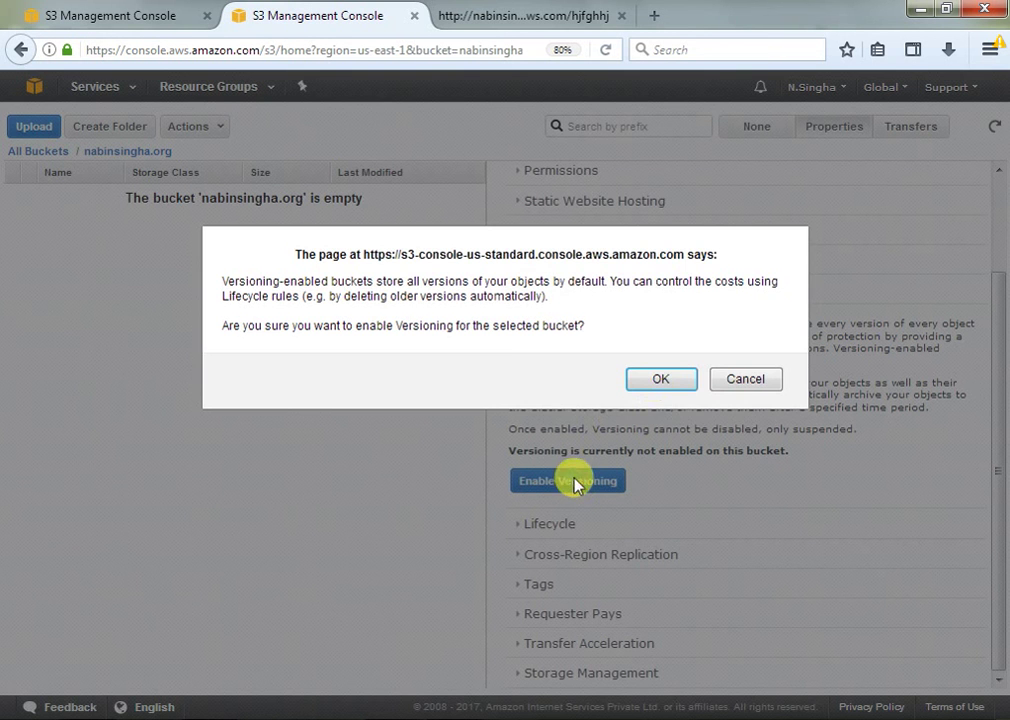
{"action": "left_click", "coordinate": [664, 379]}
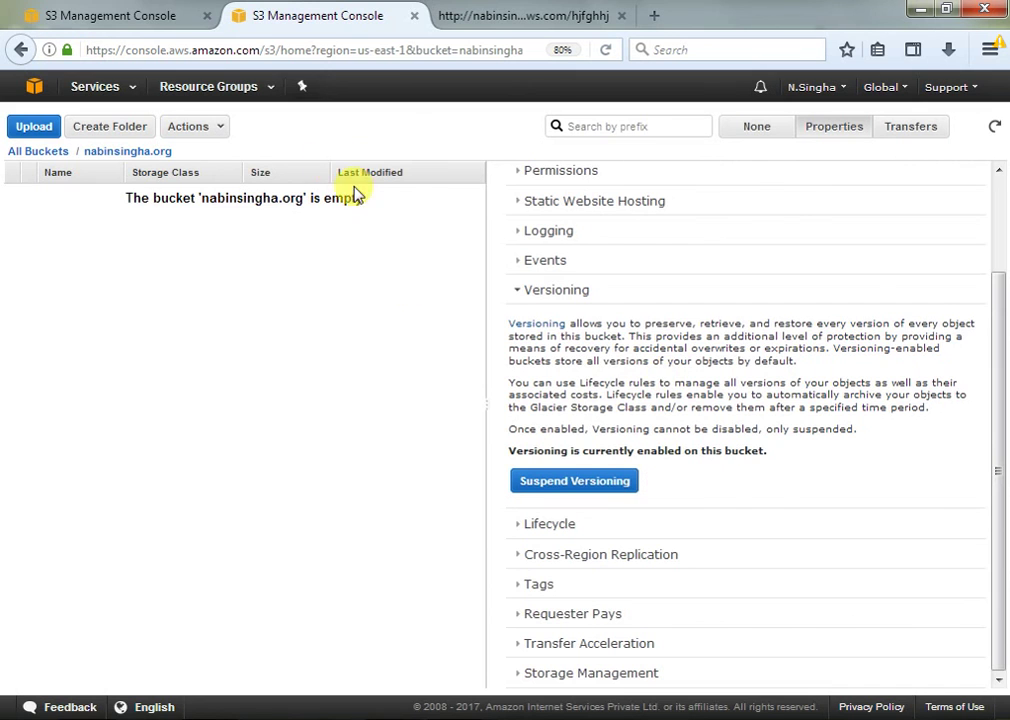
{"action": "key", "text": "ctrl+Page_Up"}
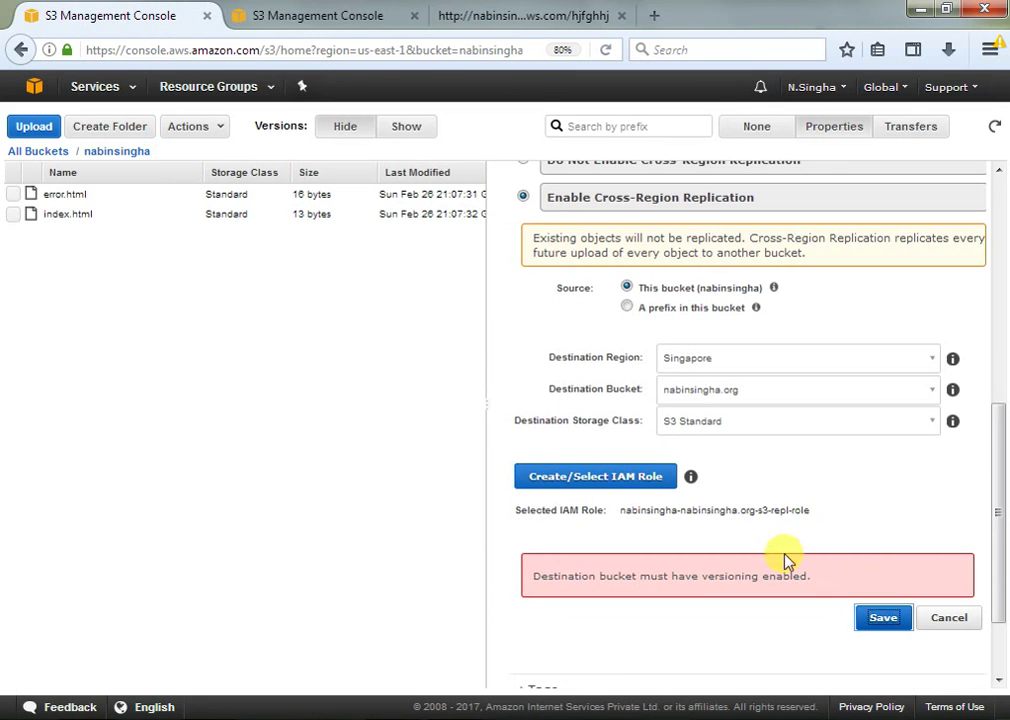
{"action": "left_click", "coordinate": [875, 620]}
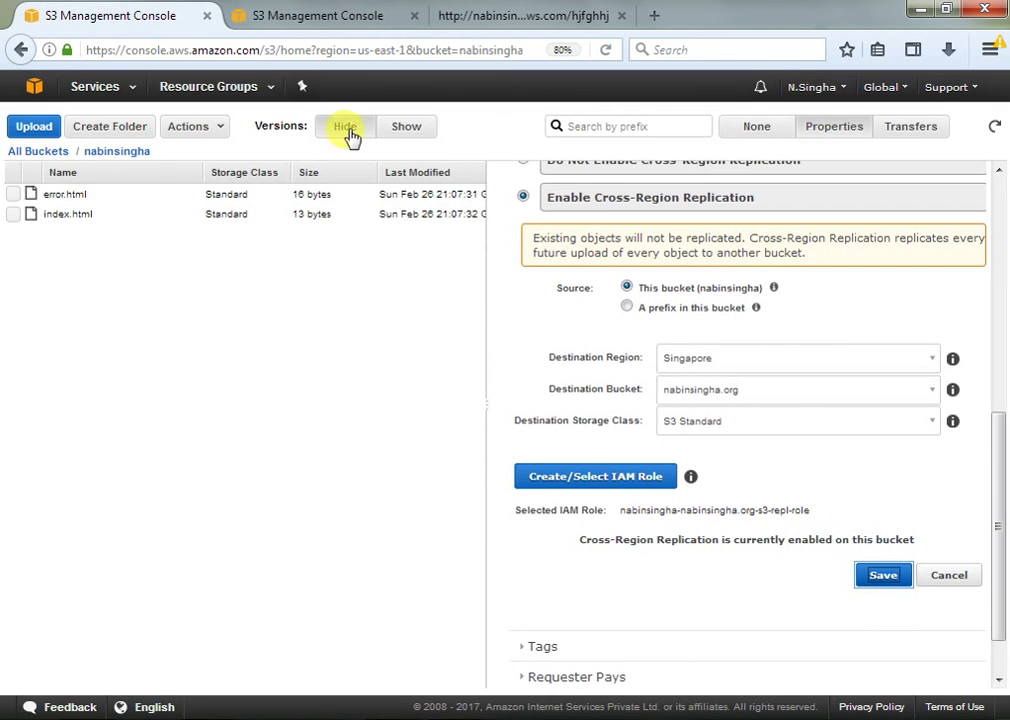
- Refresh the destination bucket's listing and hide its properties to check for replicated objects
{"action": "left_click", "coordinate": [343, 17]}
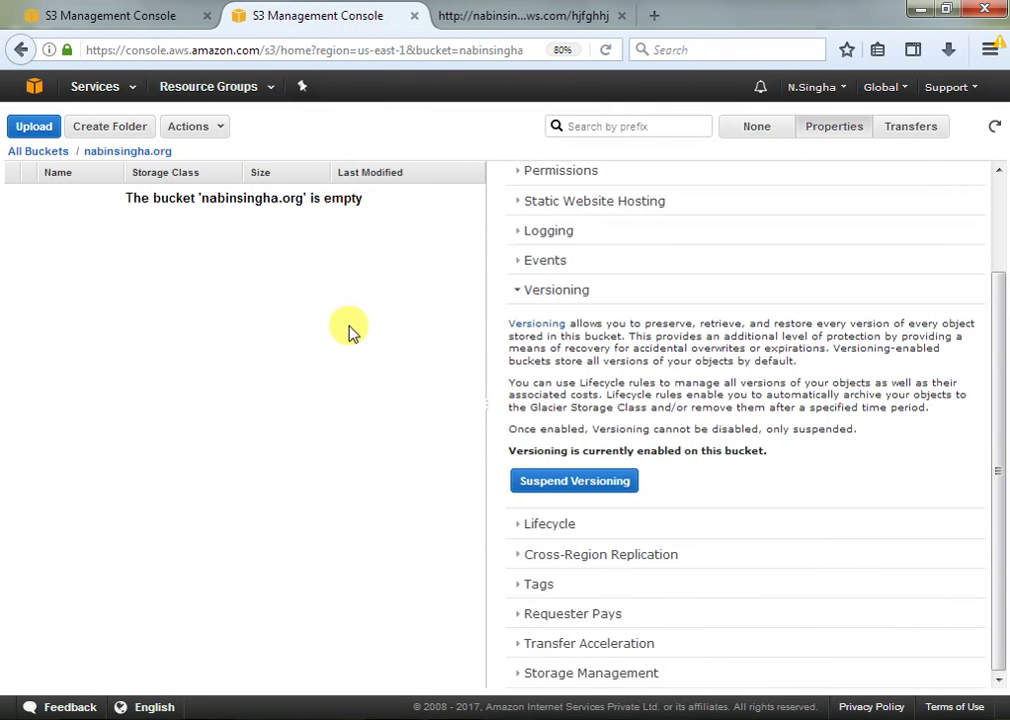
{"action": "left_click", "coordinate": [995, 127]}
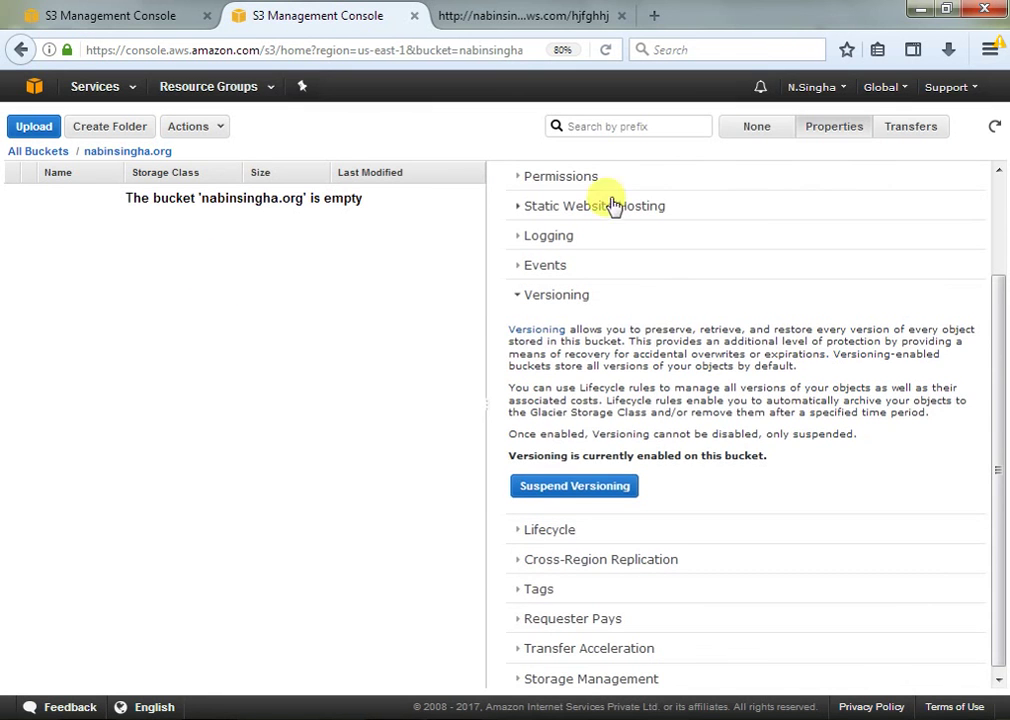
{"action": "left_click", "coordinate": [762, 131]}
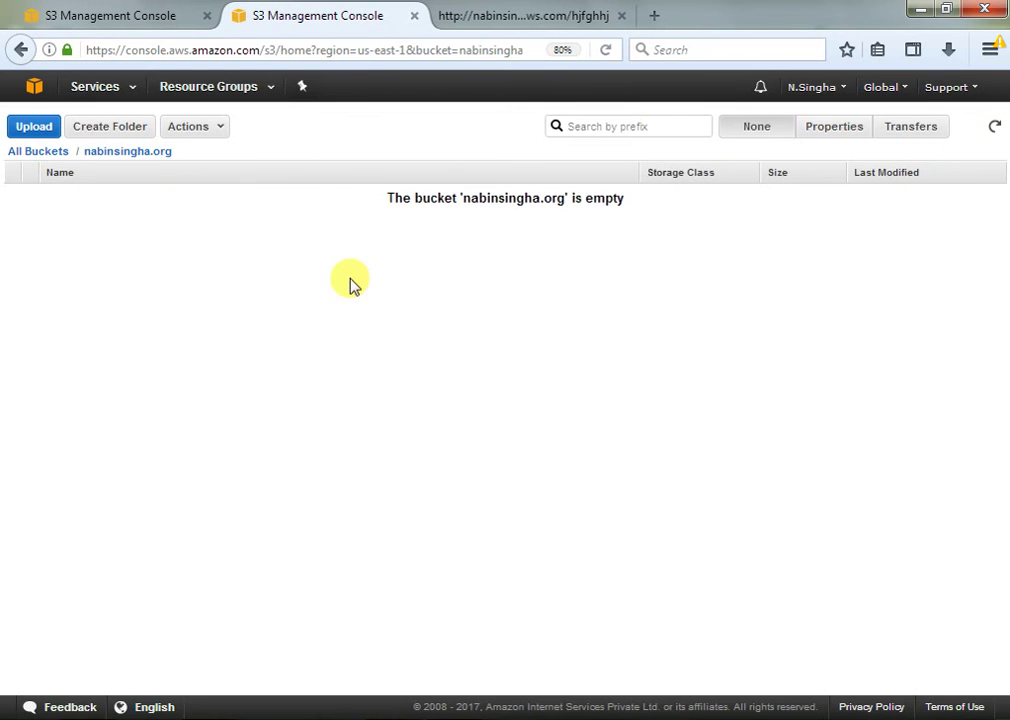
- Review the details, permissions, metadata and tags of error.html in the source bucket, and recheck the destination bucket's contents
{"action": "left_click", "coordinate": [140, 17]}
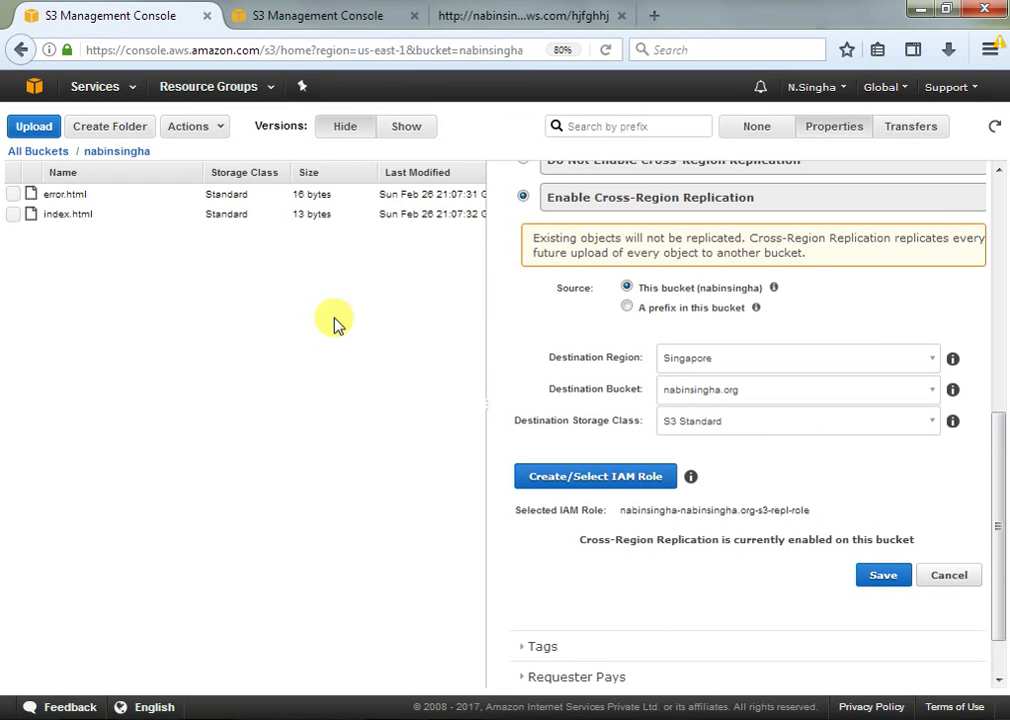
{"action": "left_click", "coordinate": [13, 197]}
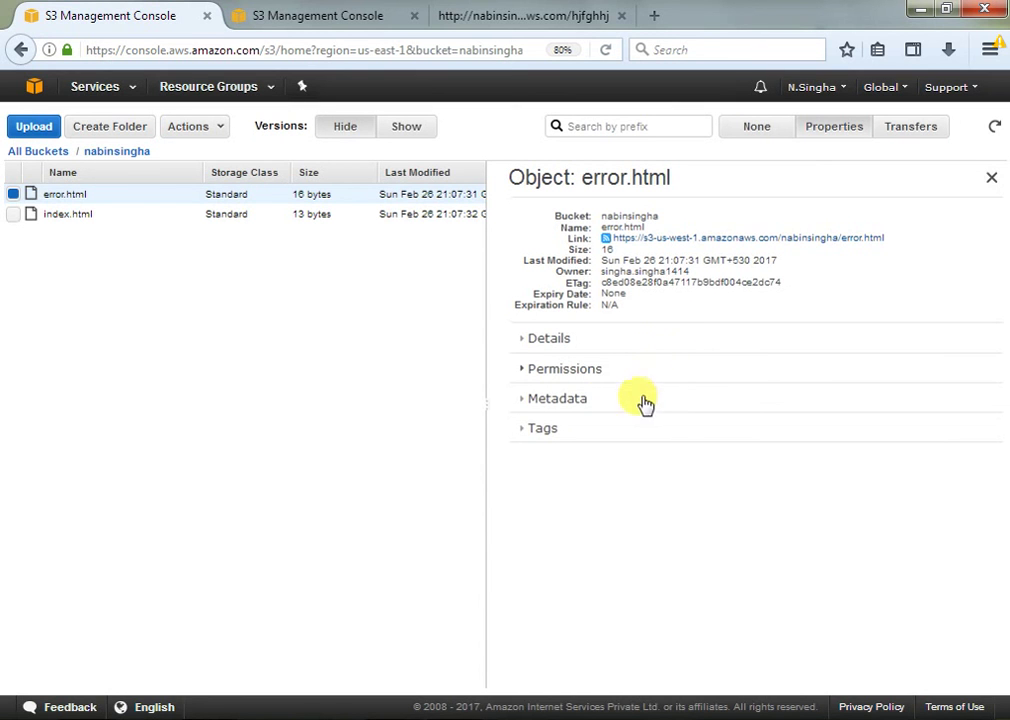
{"action": "left_click", "coordinate": [525, 341]}
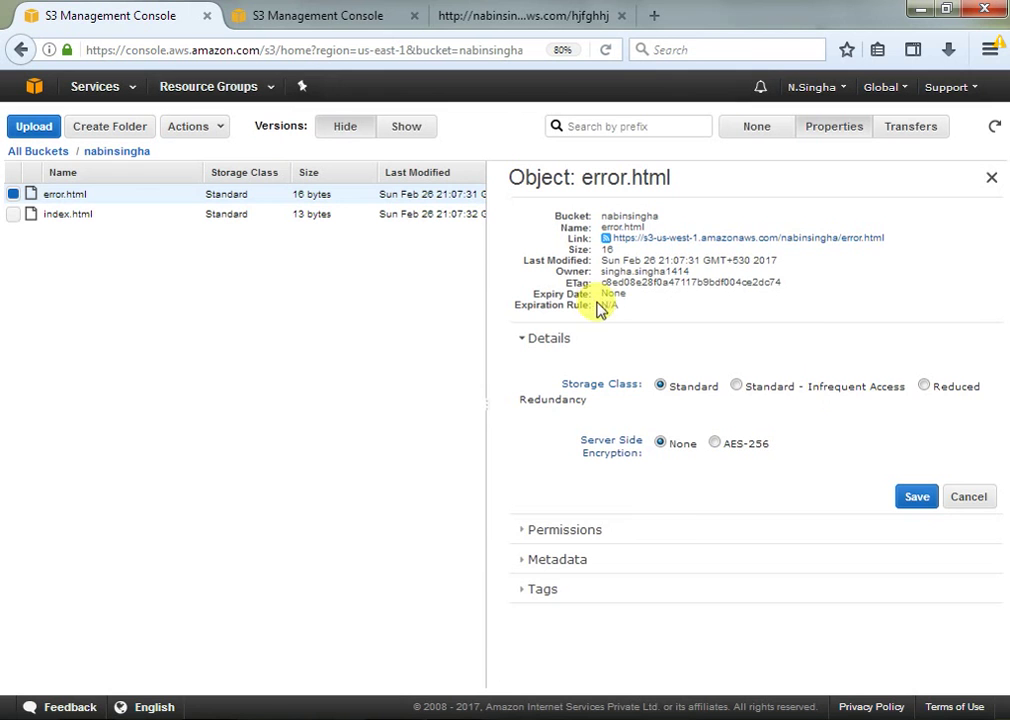
{"action": "left_click", "coordinate": [527, 531]}
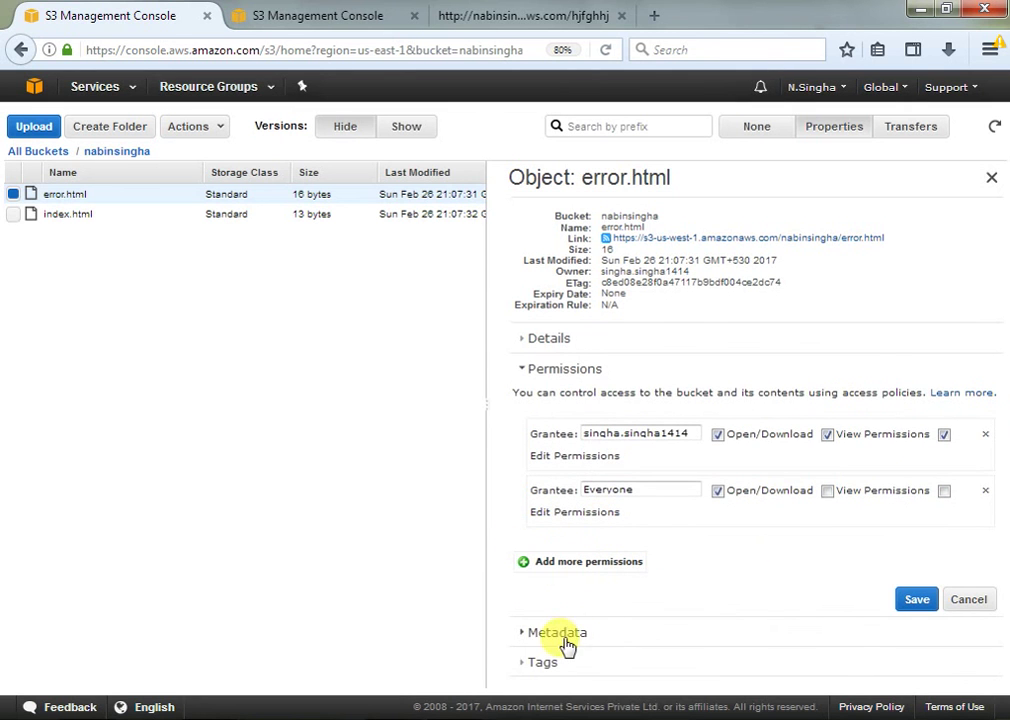
{"action": "left_click", "coordinate": [522, 632]}
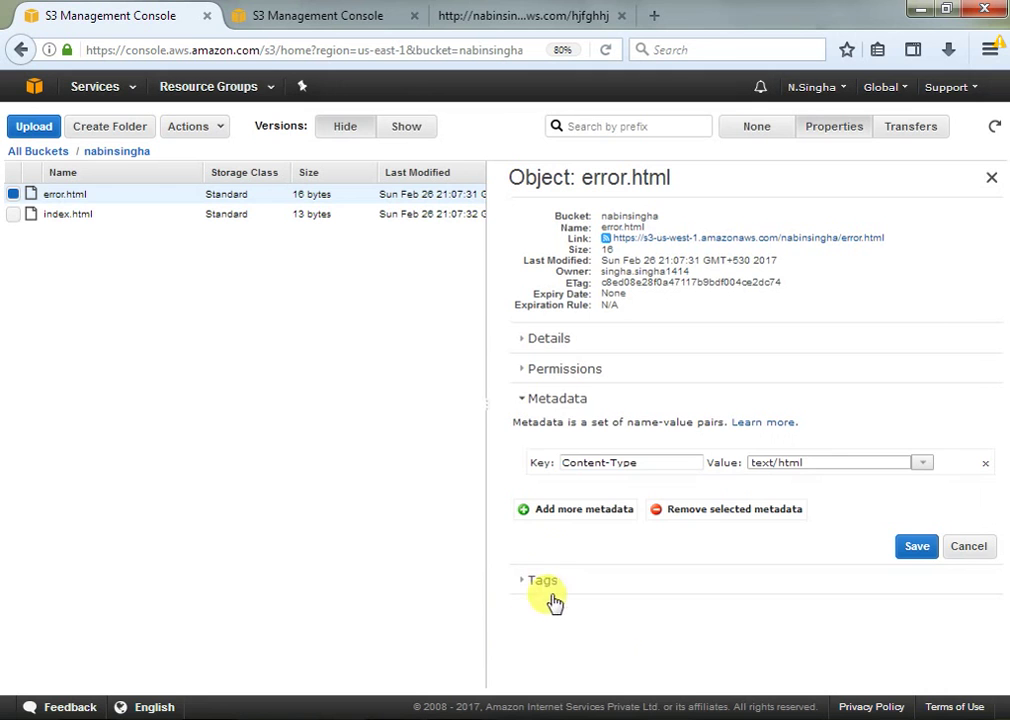
{"action": "left_click", "coordinate": [522, 583]}
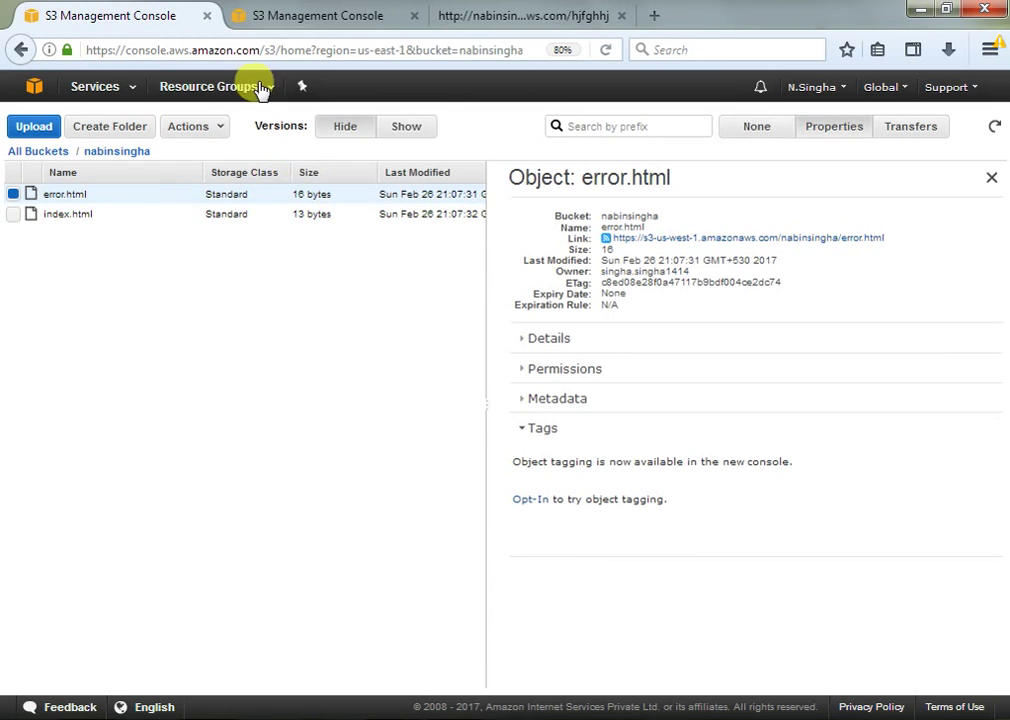
{"action": "left_click", "coordinate": [322, 20]}
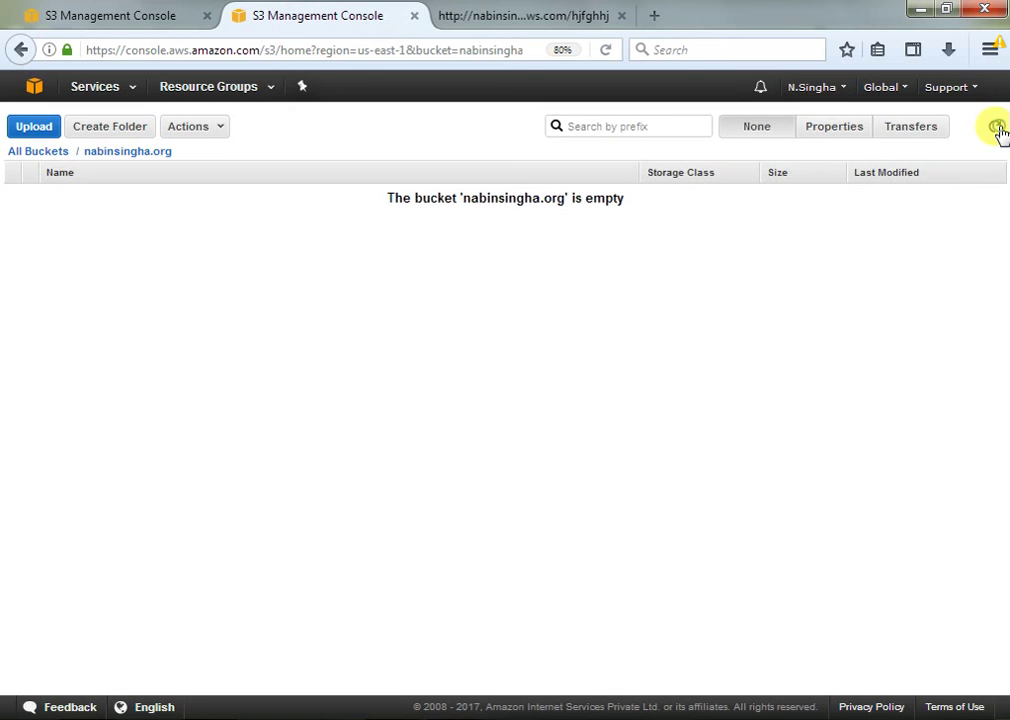
- Delete error.html from the source bucket and confirm the deletion
{"action": "left_click", "coordinate": [150, 24]}
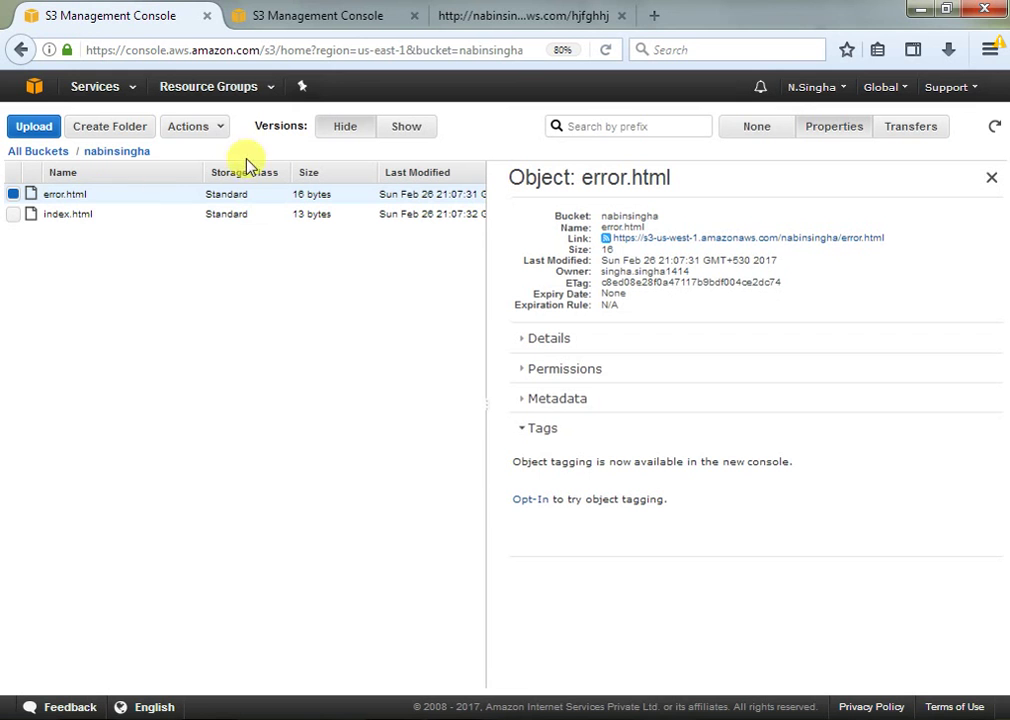
{"action": "left_click", "coordinate": [213, 138]}
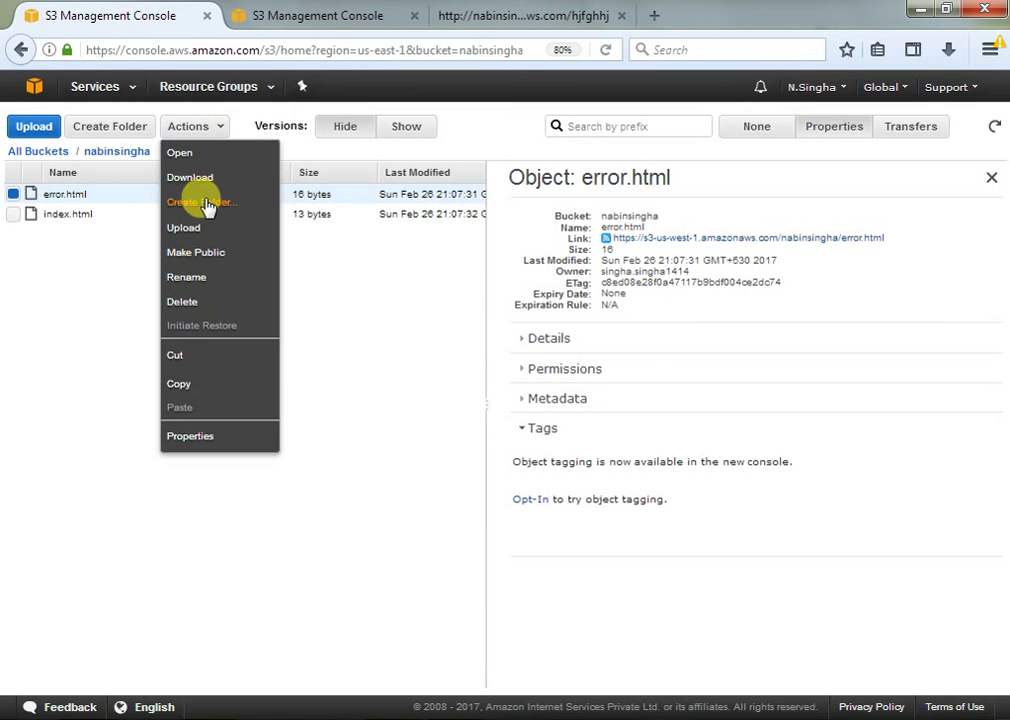
{"action": "left_click", "coordinate": [182, 302]}
{"action": "left_click", "coordinate": [606, 356]}
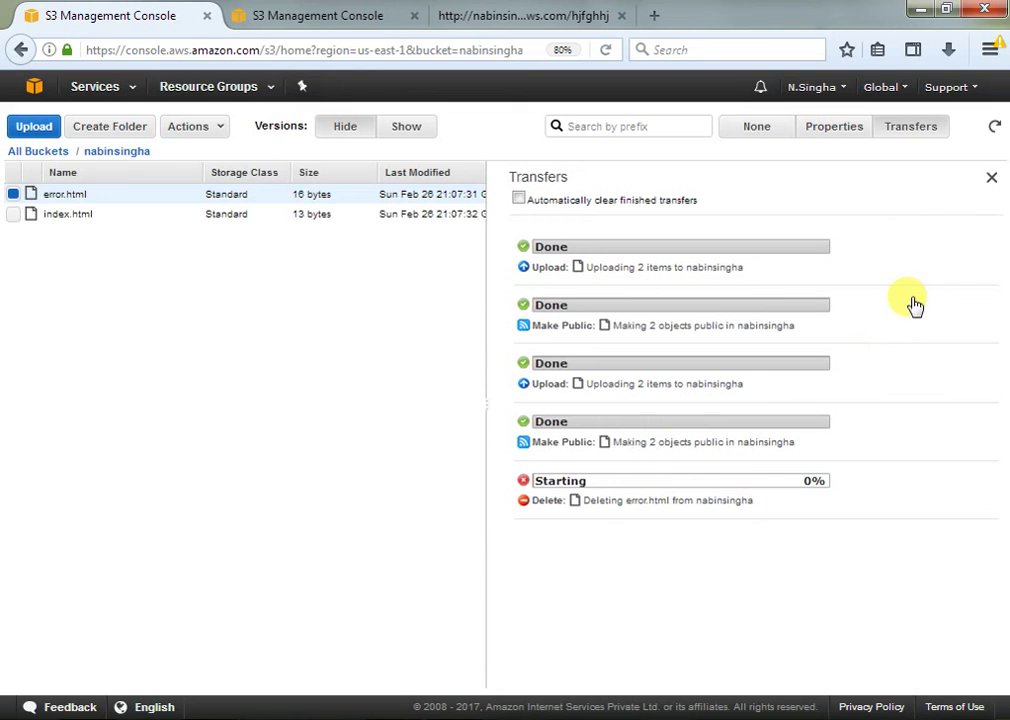
- Refresh the source bucket's listing and upload error.html to it again
{"action": "left_click", "coordinate": [993, 127]}
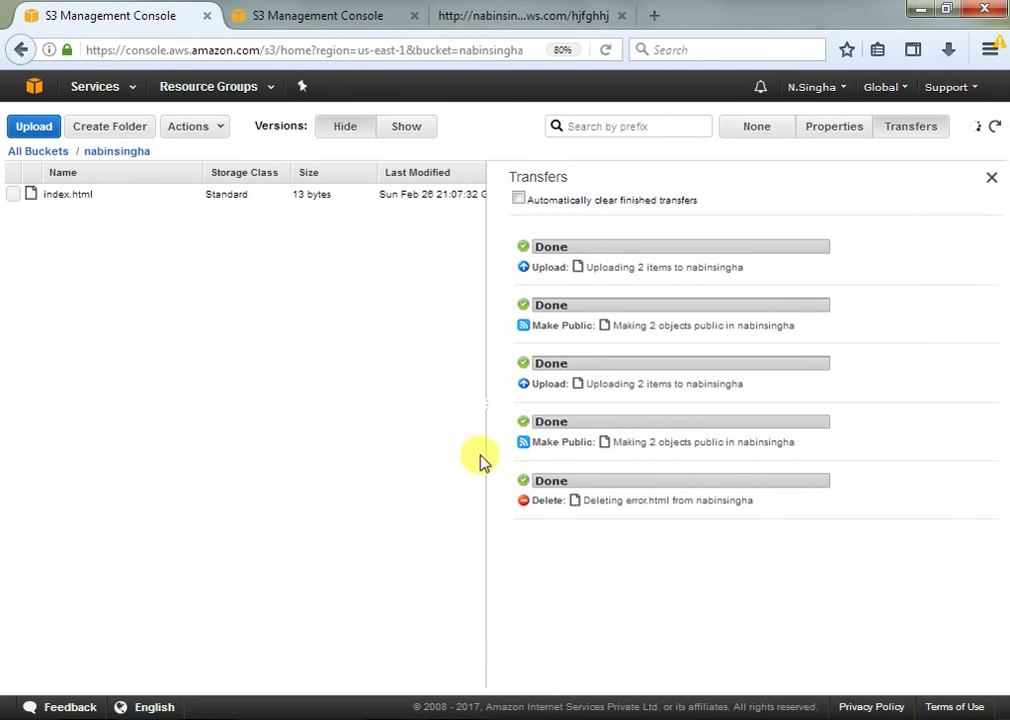
{"action": "left_click", "coordinate": [30, 126]}
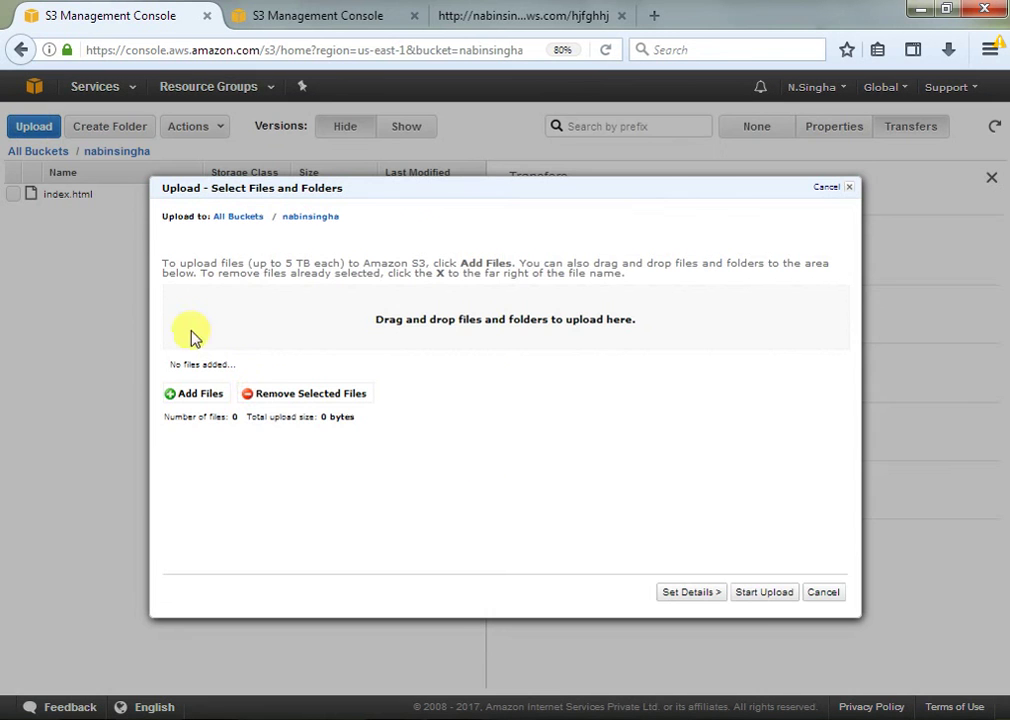
{"action": "left_click", "coordinate": [190, 394]}
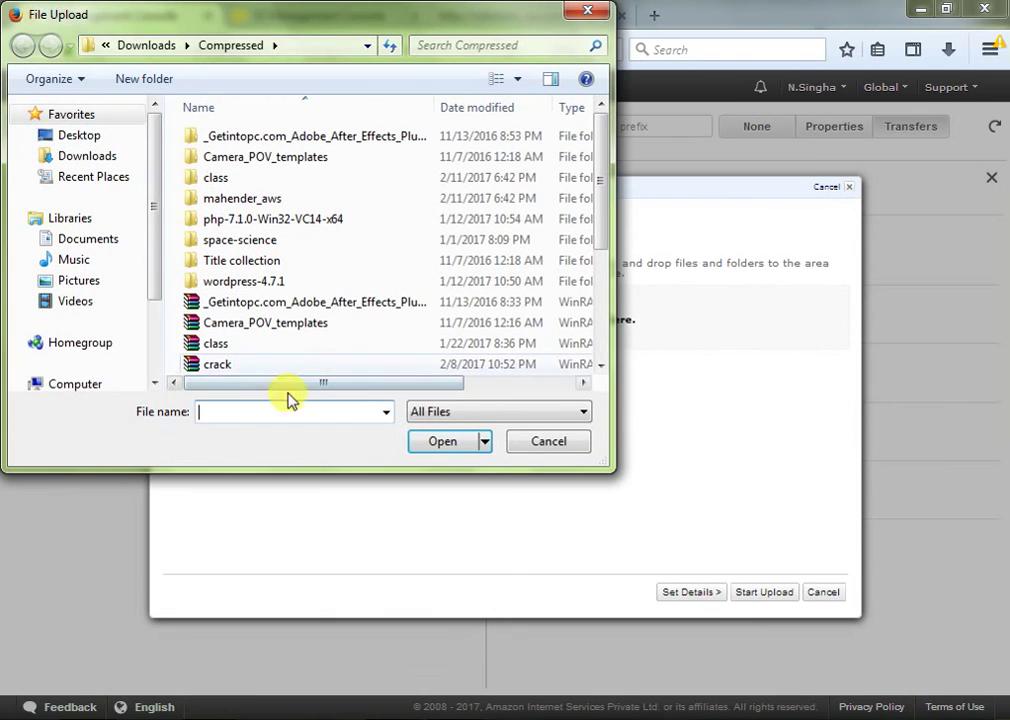
{"action": "type", "text": "err"}
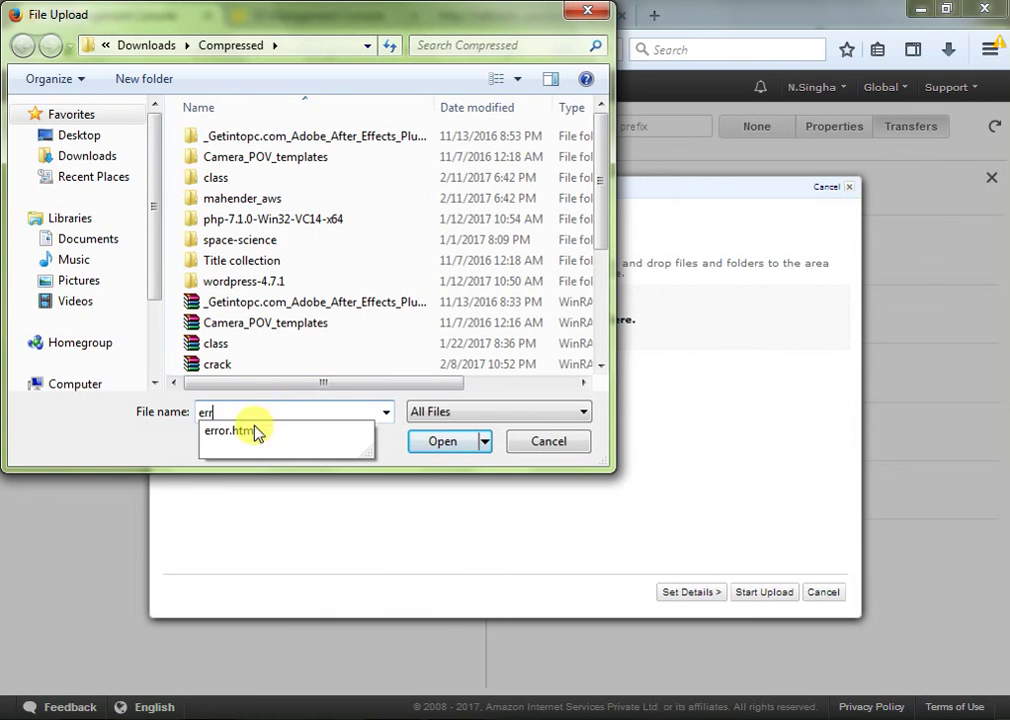
{"action": "left_click", "coordinate": [320, 431]}
{"action": "left_click", "coordinate": [446, 443]}
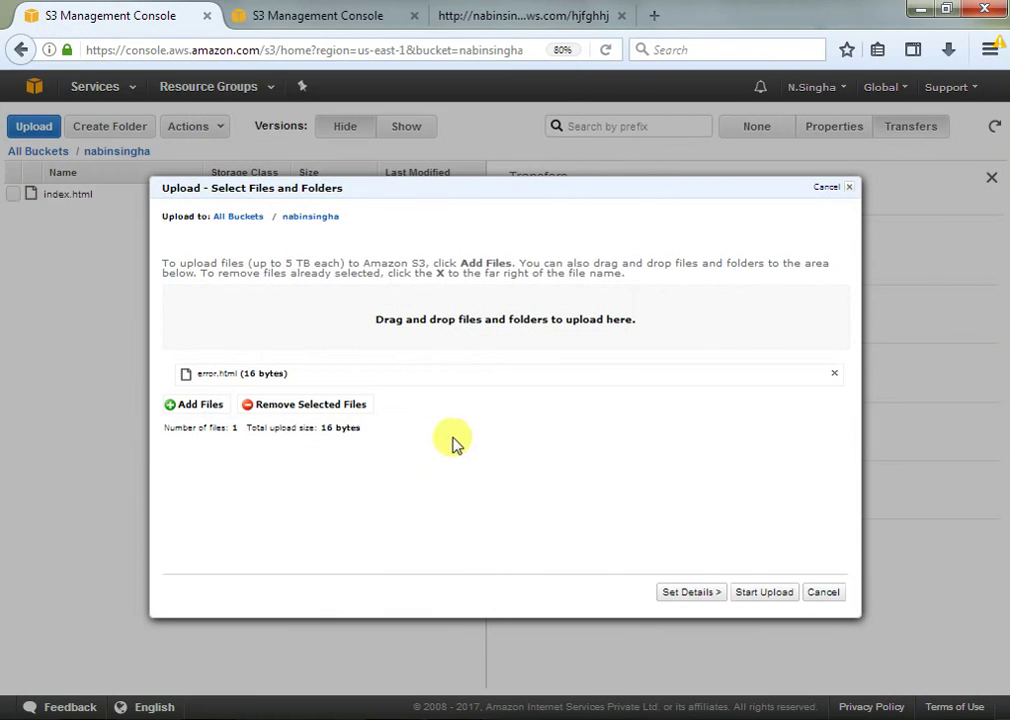
{"action": "left_click", "coordinate": [767, 596]}
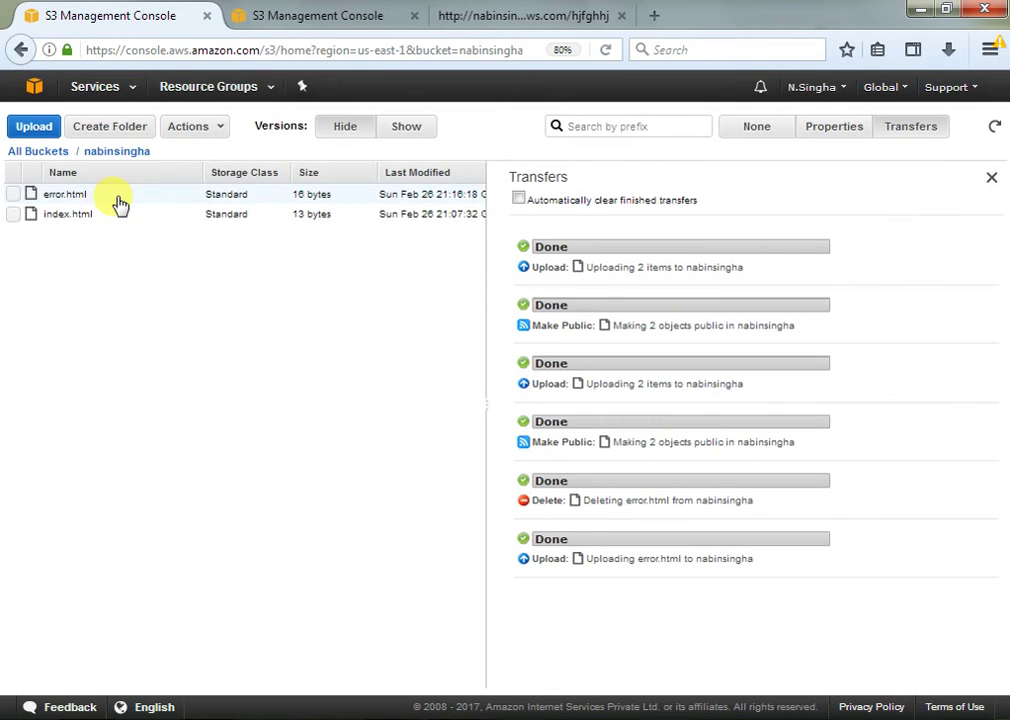
- Make error.html public in the source bucket and refresh the destination bucket's listing to check its replication
{"action": "right_click", "coordinate": [97, 198]}
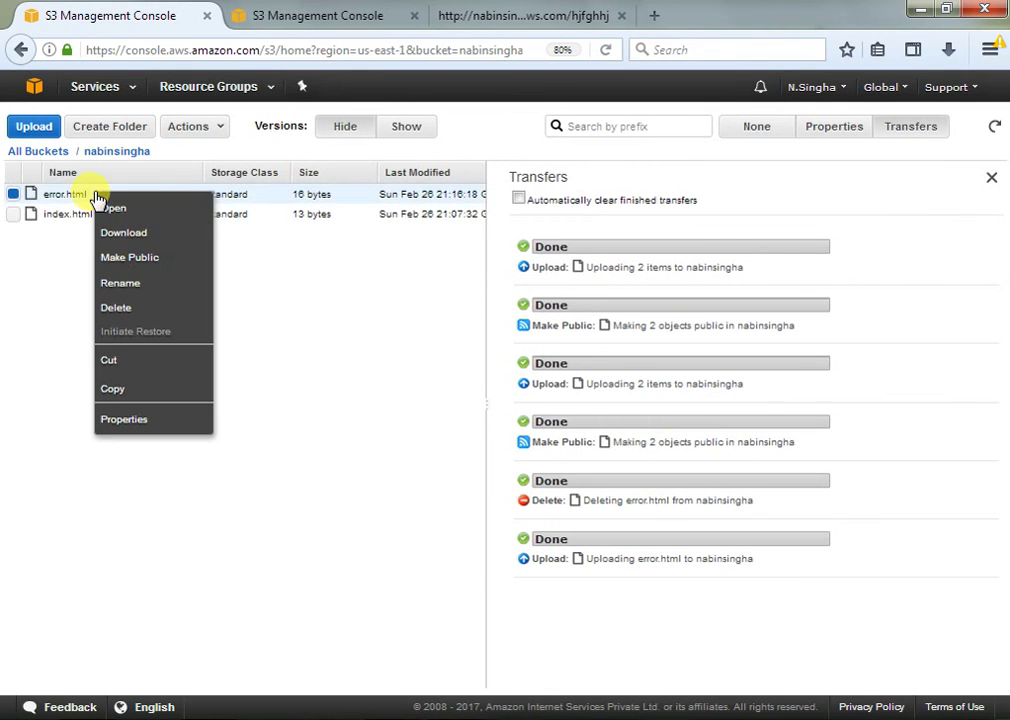
{"action": "left_click", "coordinate": [142, 260]}
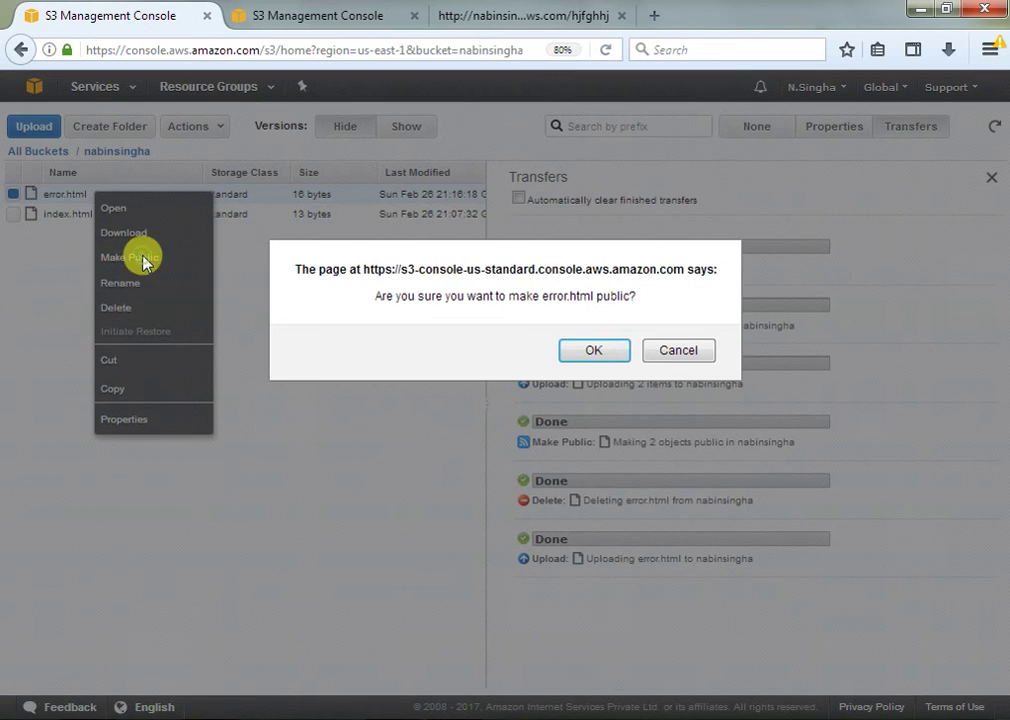
{"action": "left_click", "coordinate": [594, 351]}
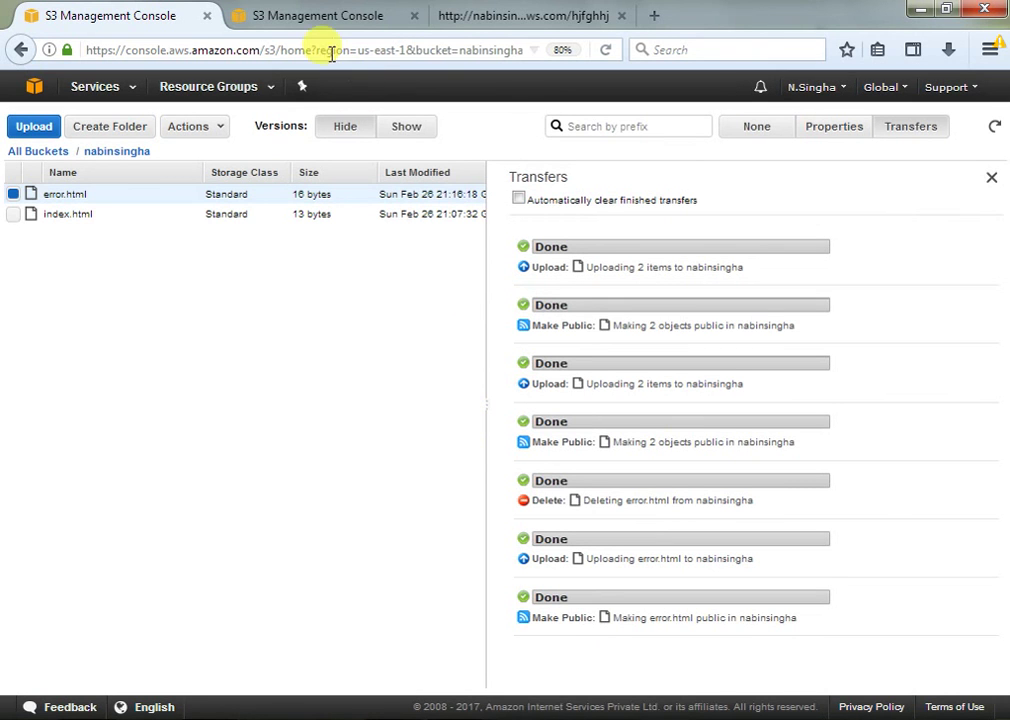
{"action": "left_click", "coordinate": [327, 22]}
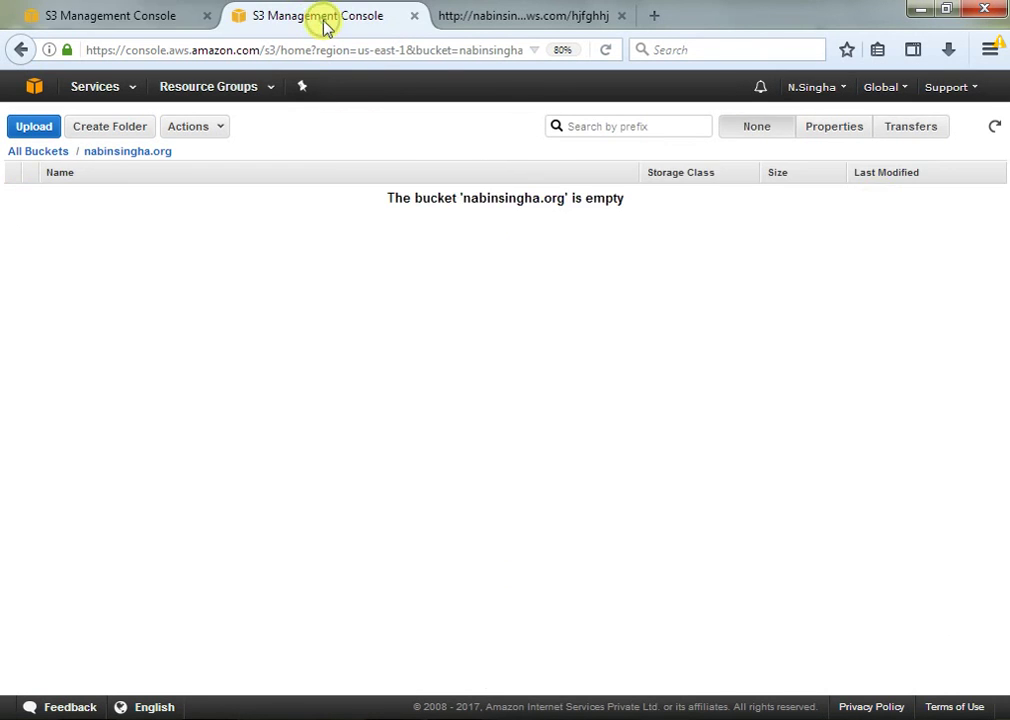
{"action": "left_click", "coordinate": [993, 127]}
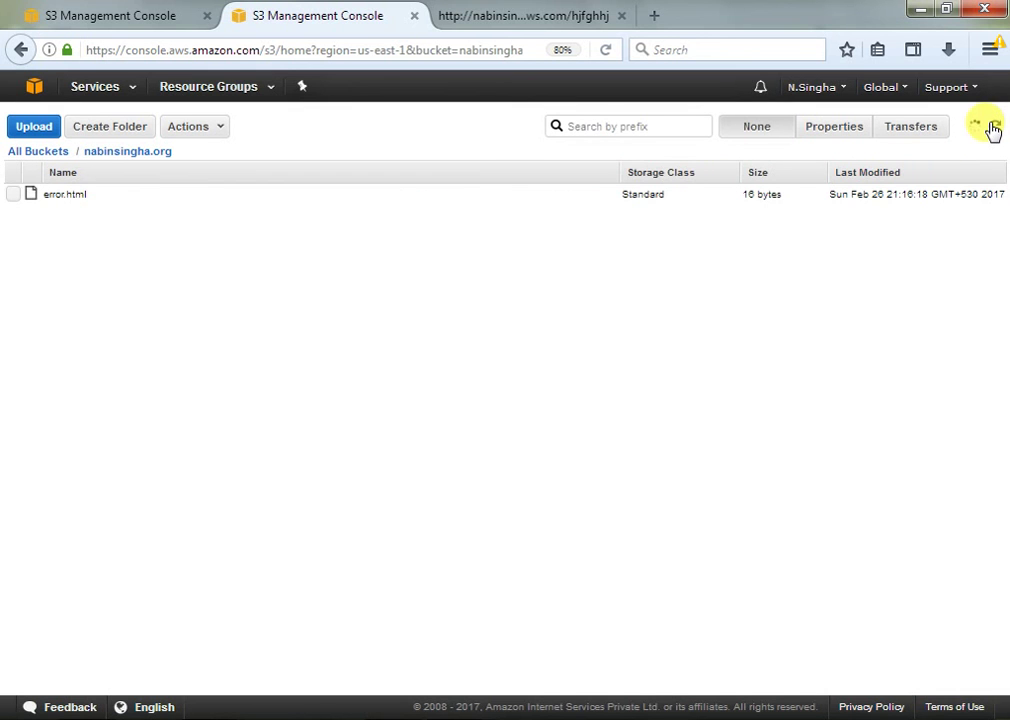
- Delete only index.html from the source bucket and confirm the deletion
{"action": "left_click", "coordinate": [135, 27]}
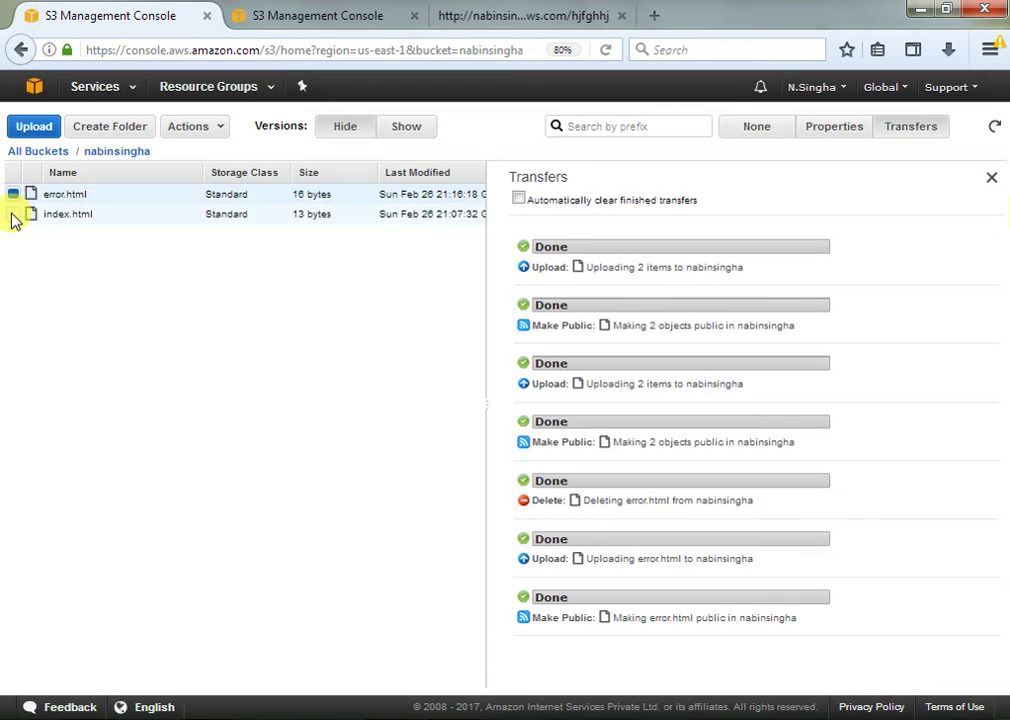
{"action": "left_click", "coordinate": [13, 195]}
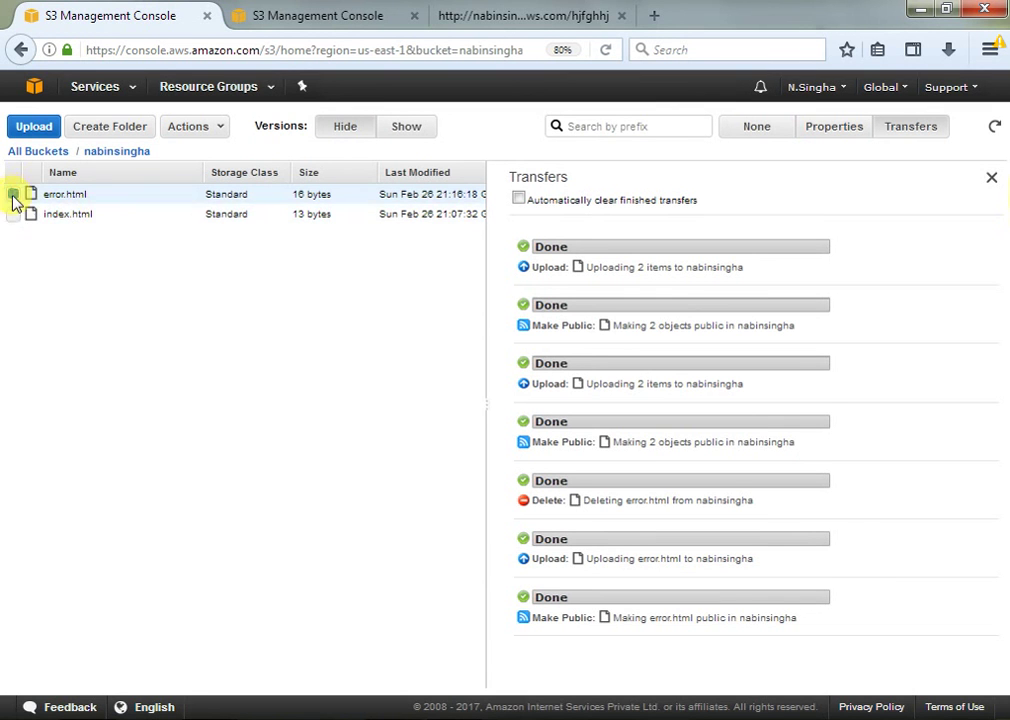
{"action": "left_click", "coordinate": [13, 214]}
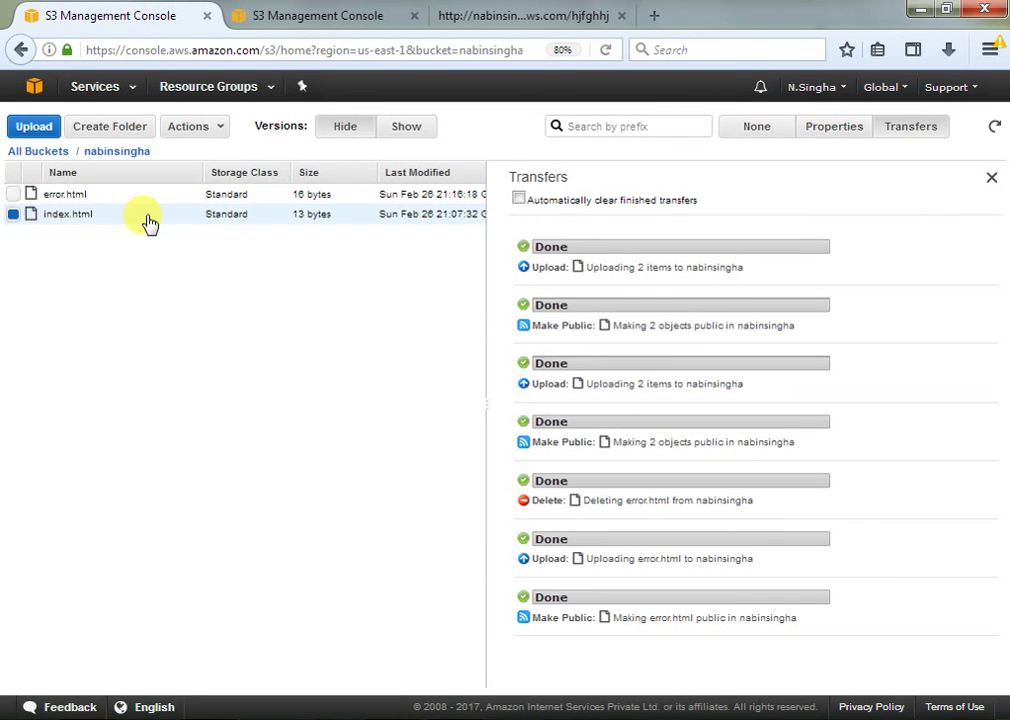
{"action": "left_click", "coordinate": [217, 128]}
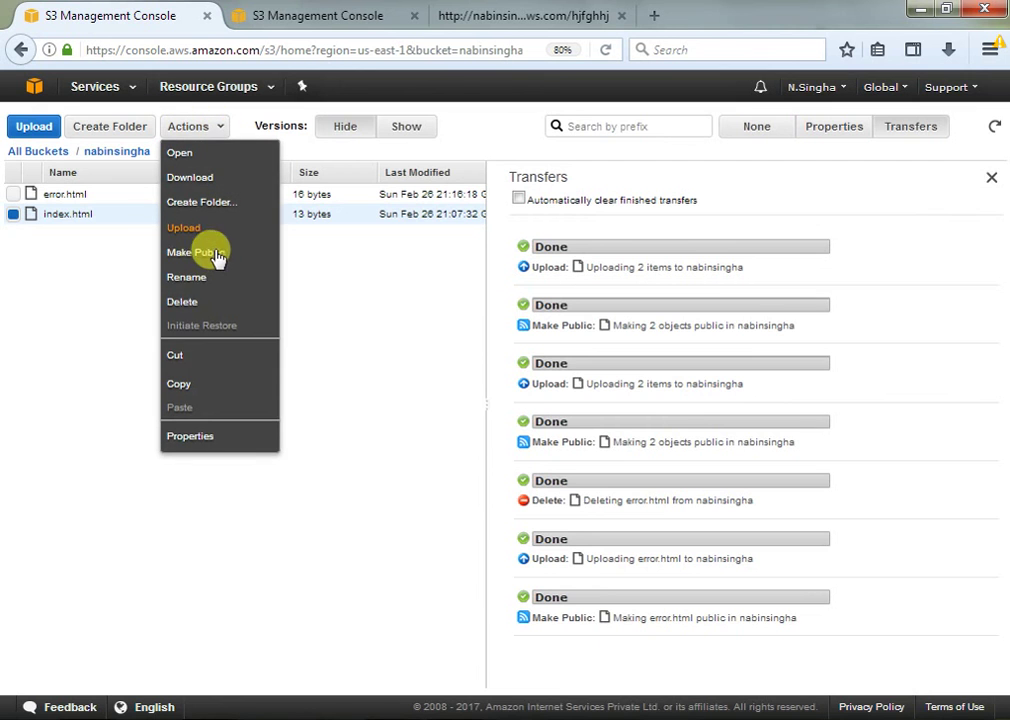
{"action": "left_click", "coordinate": [190, 301]}
{"action": "left_click", "coordinate": [591, 350]}
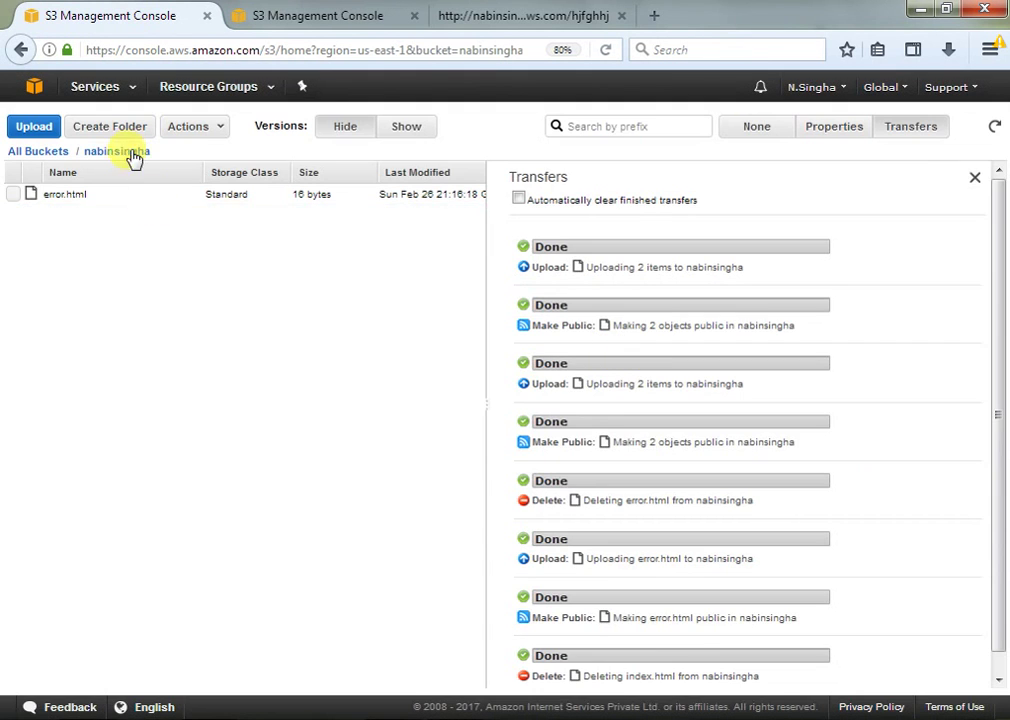
- Upload index.html to the source bucket again
{"action": "left_click", "coordinate": [34, 126]}
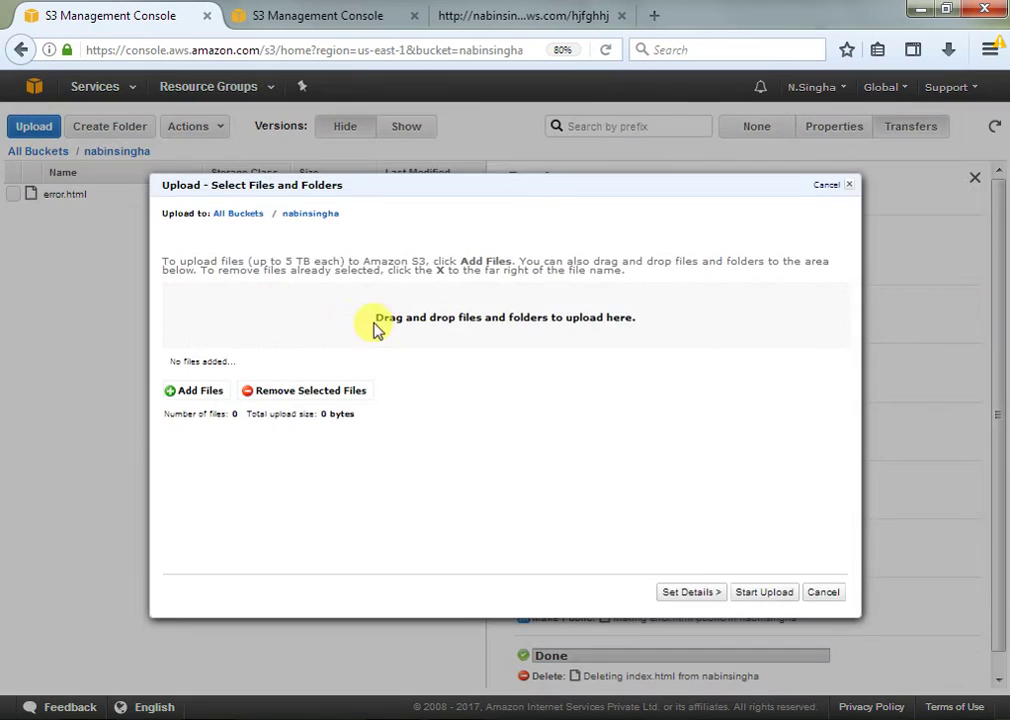
{"action": "left_click", "coordinate": [196, 390]}
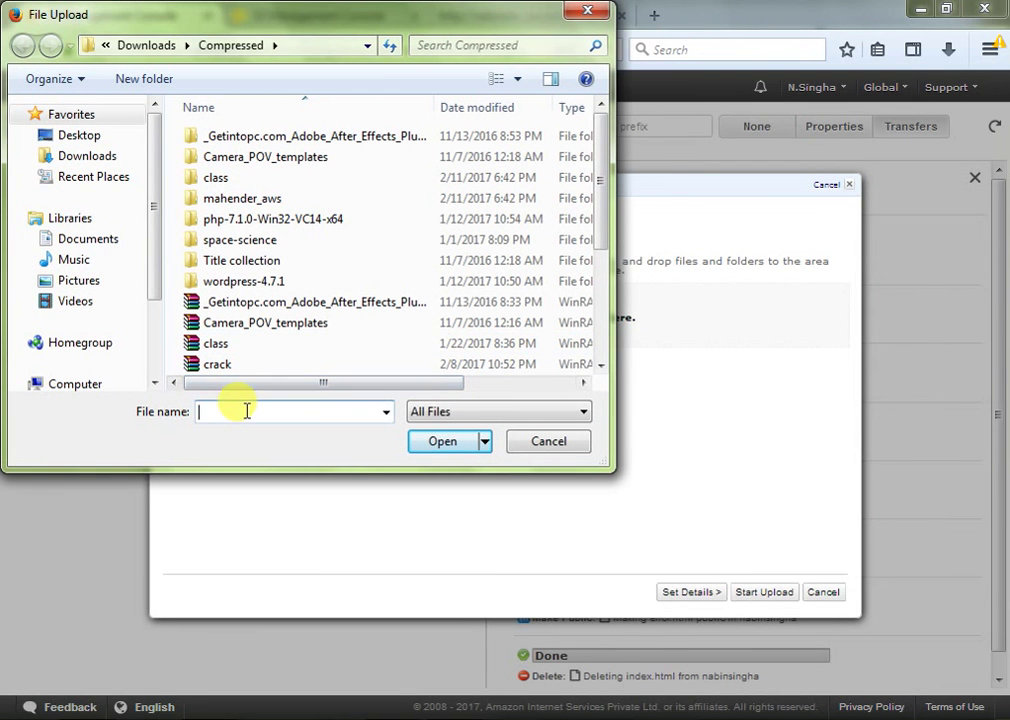
{"action": "type", "text": "inde"}
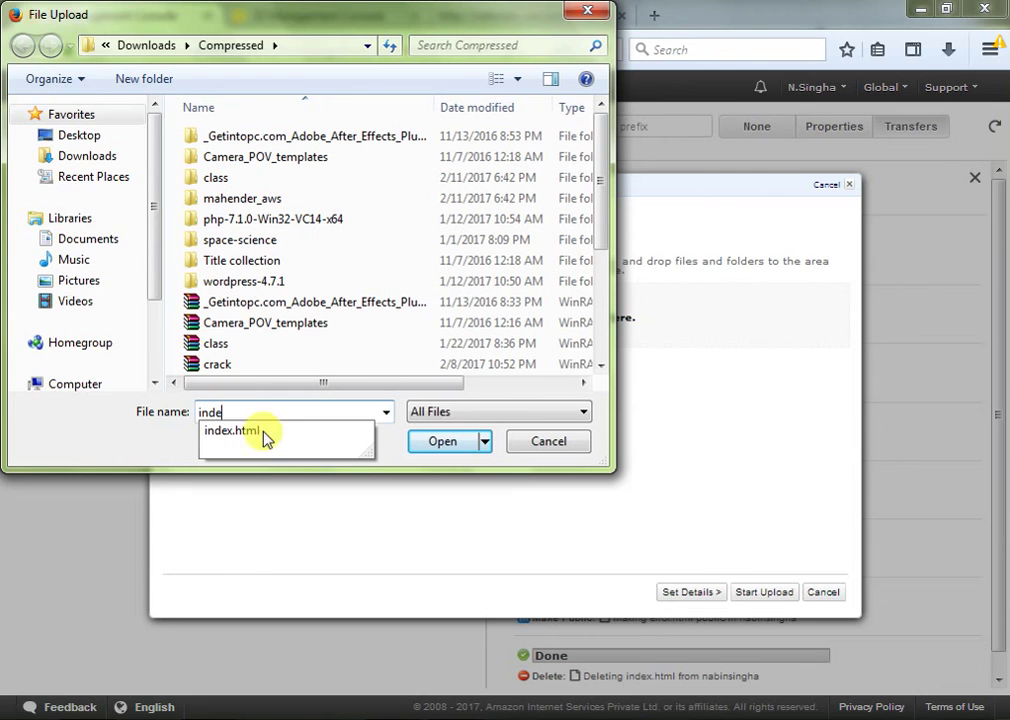
{"action": "left_click", "coordinate": [462, 446]}
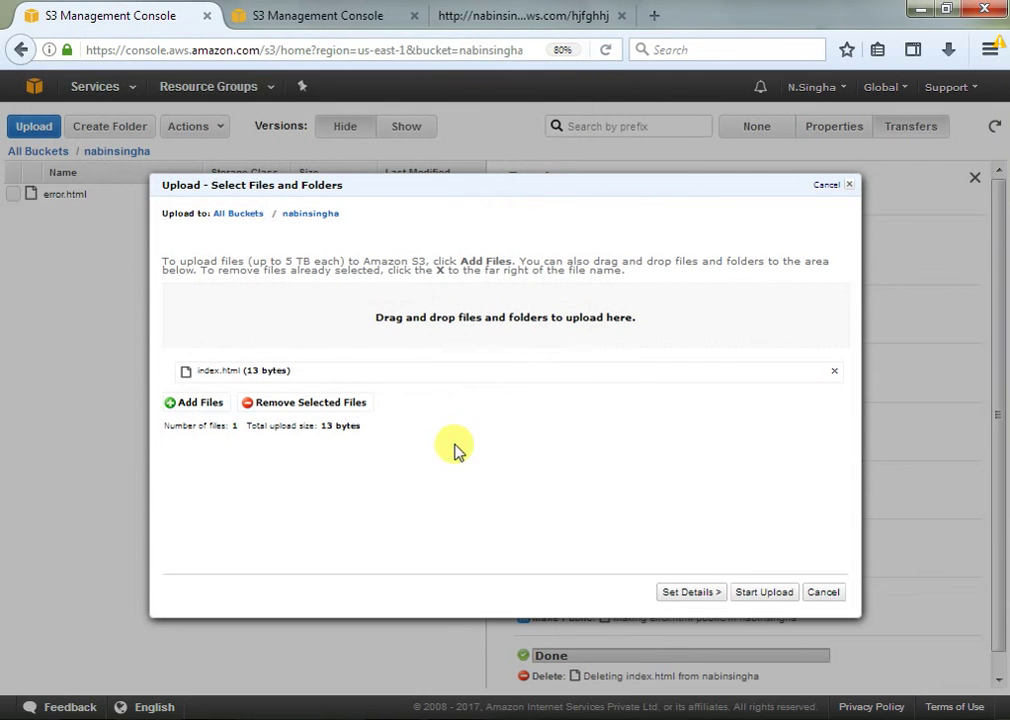
{"action": "left_click", "coordinate": [775, 596]}
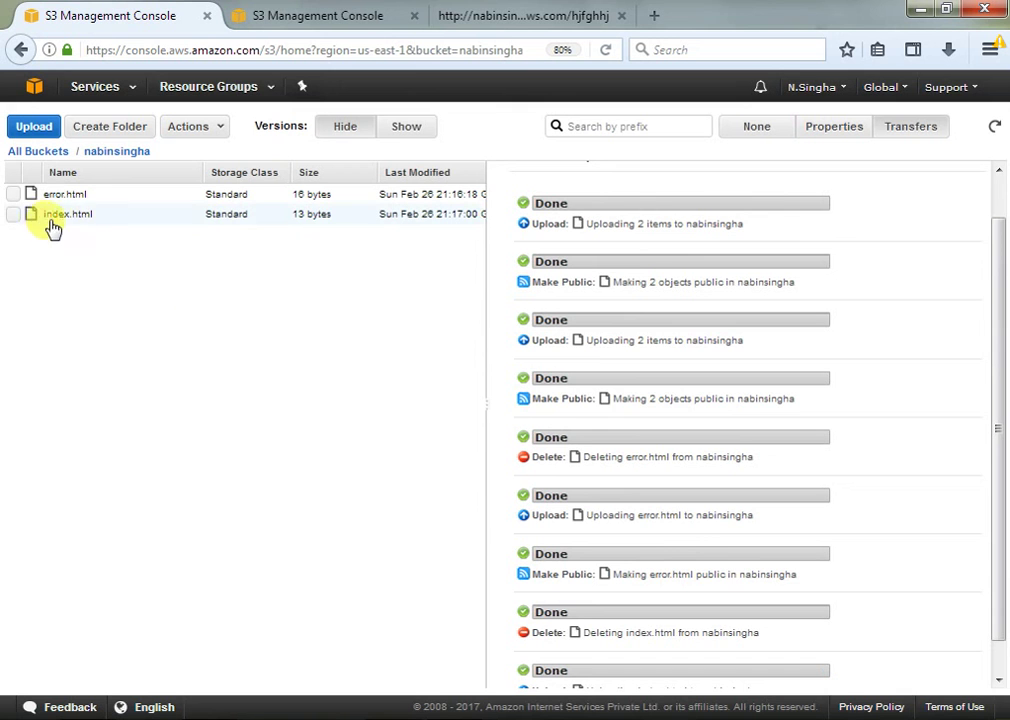
- Make index.html public in the source bucket and refresh the destination bucket's listing to check its replication
{"action": "left_click", "coordinate": [124, 218]}
{"action": "right_click", "coordinate": [126, 220]}
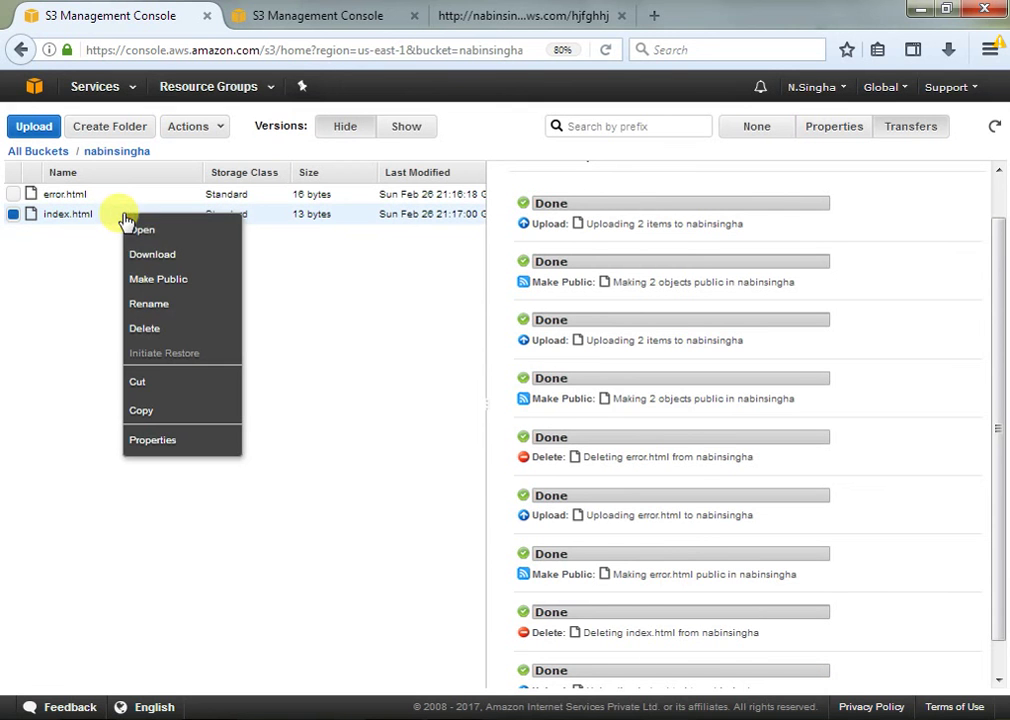
{"action": "left_click", "coordinate": [170, 281]}
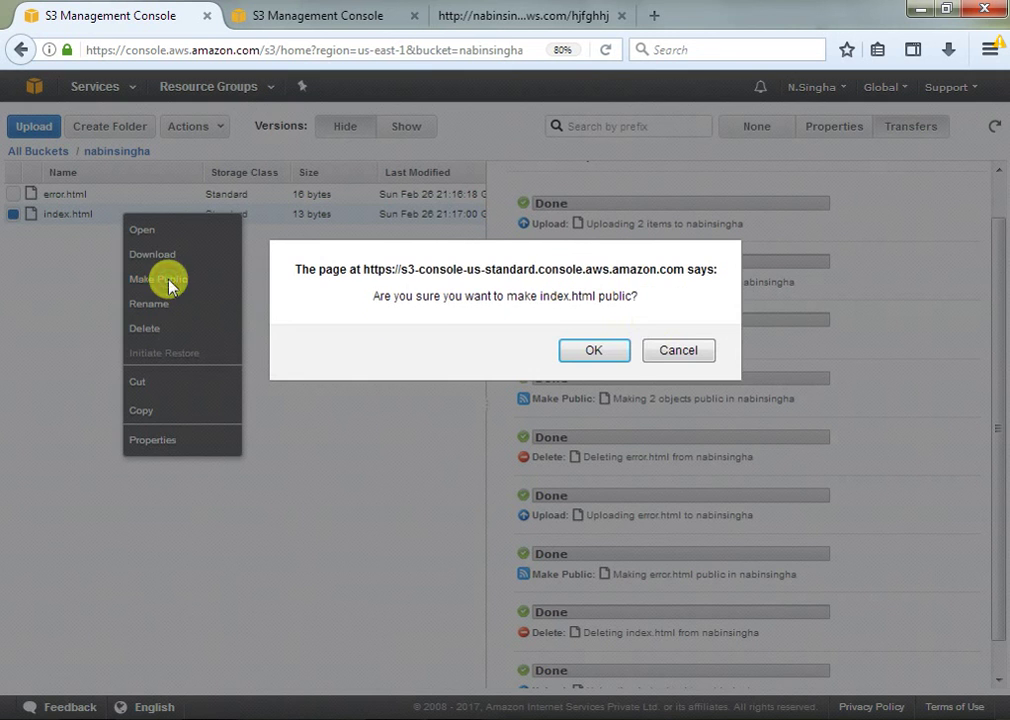
{"action": "left_click", "coordinate": [598, 350]}
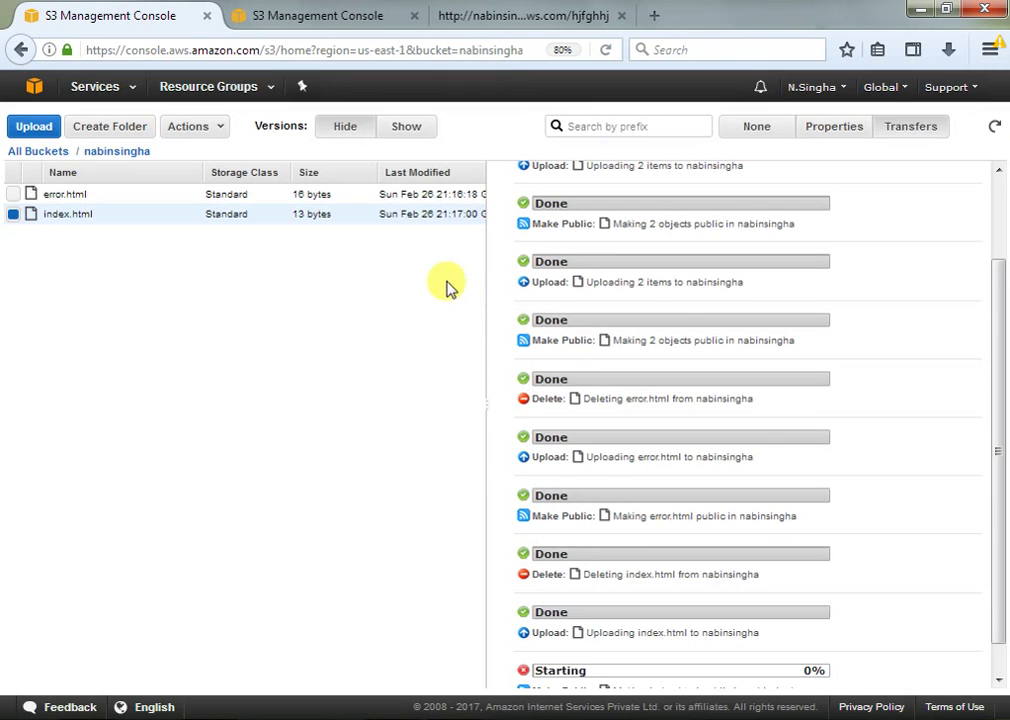
{"action": "left_click", "coordinate": [345, 18]}
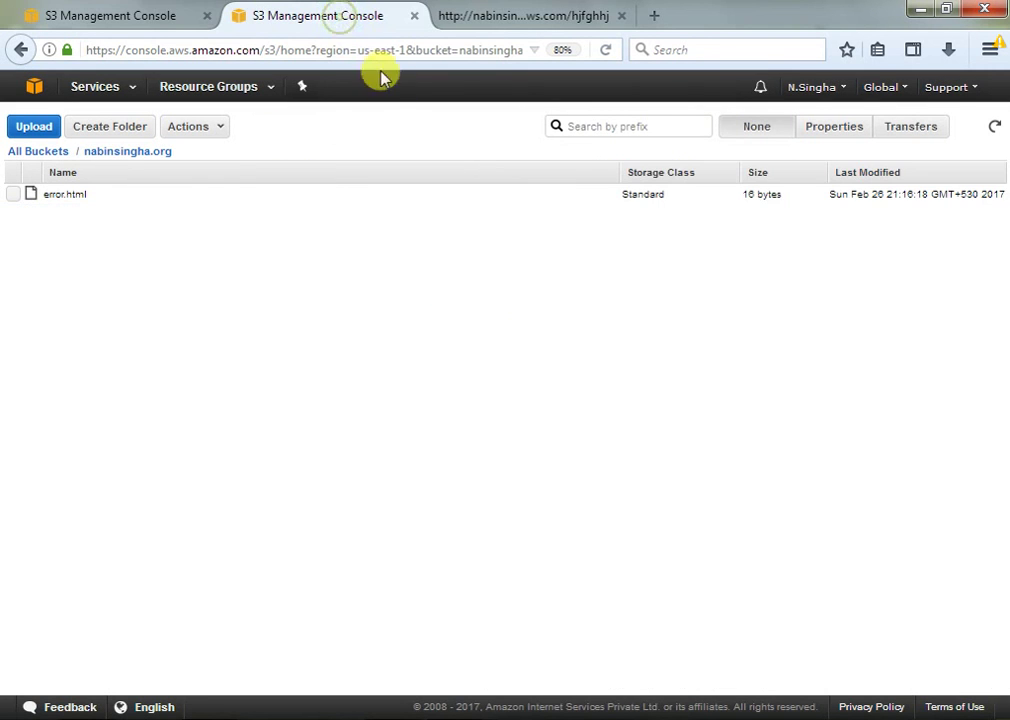
{"action": "left_click", "coordinate": [994, 130]}
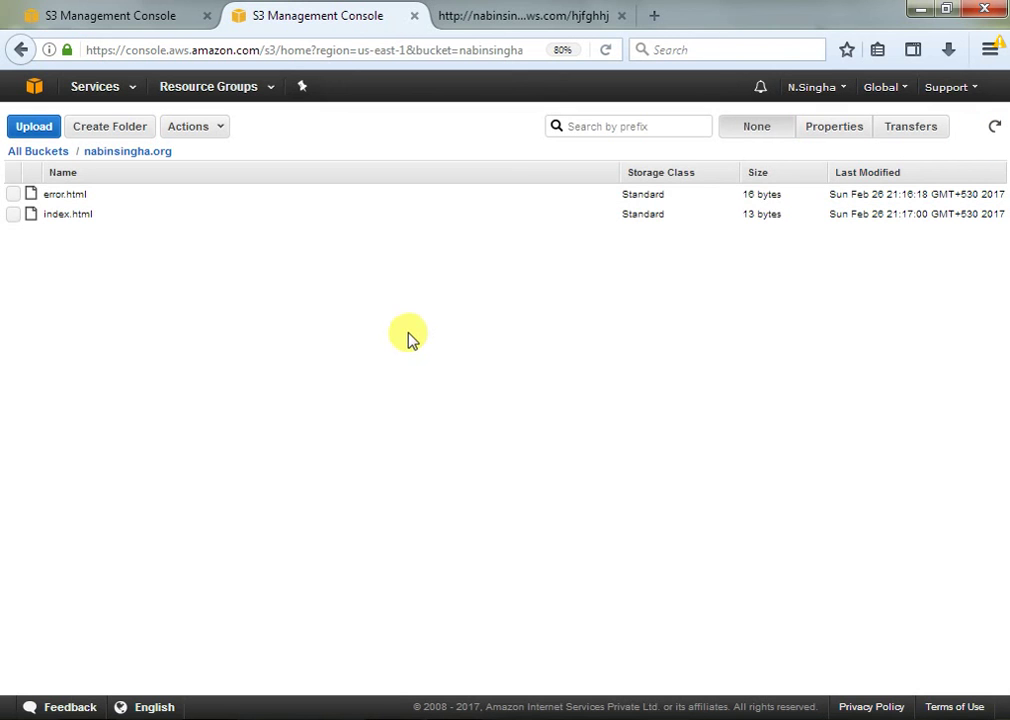
- Compare the object listings of the source and destination buckets
{"action": "left_click", "coordinate": [160, 22]}
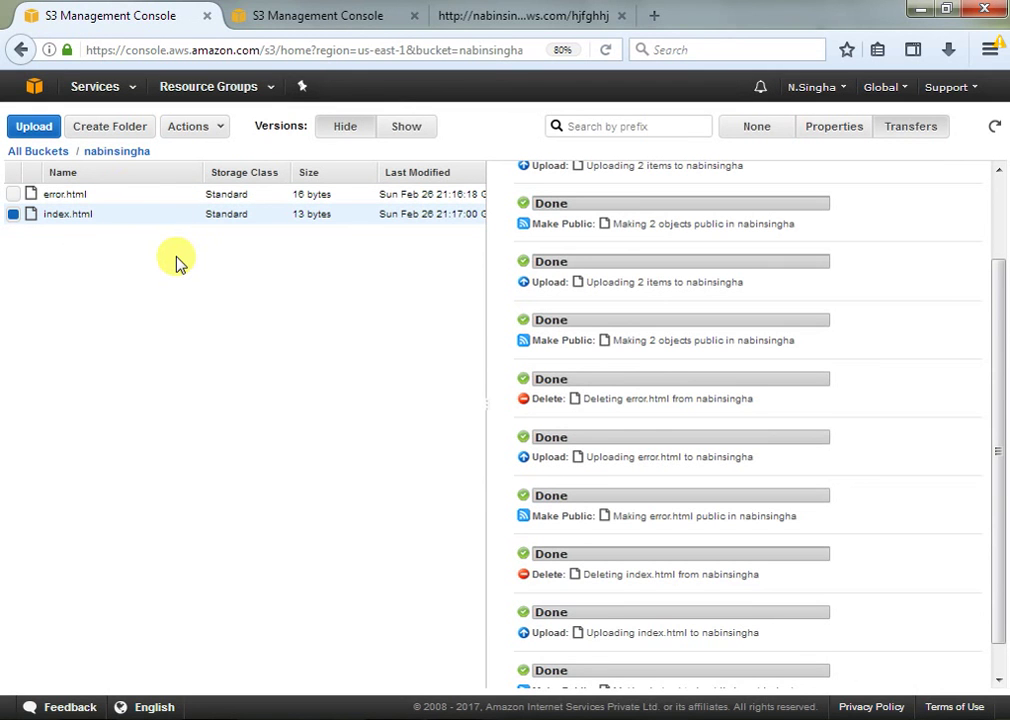
{"action": "left_click", "coordinate": [311, 18]}
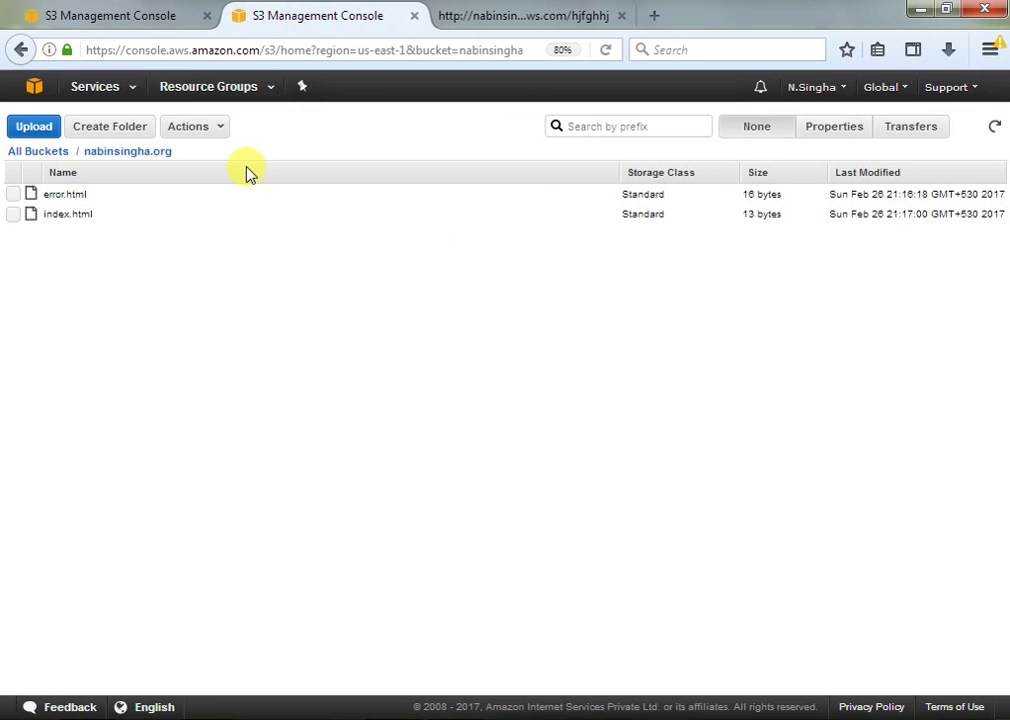
{"action": "left_click", "coordinate": [160, 20]}
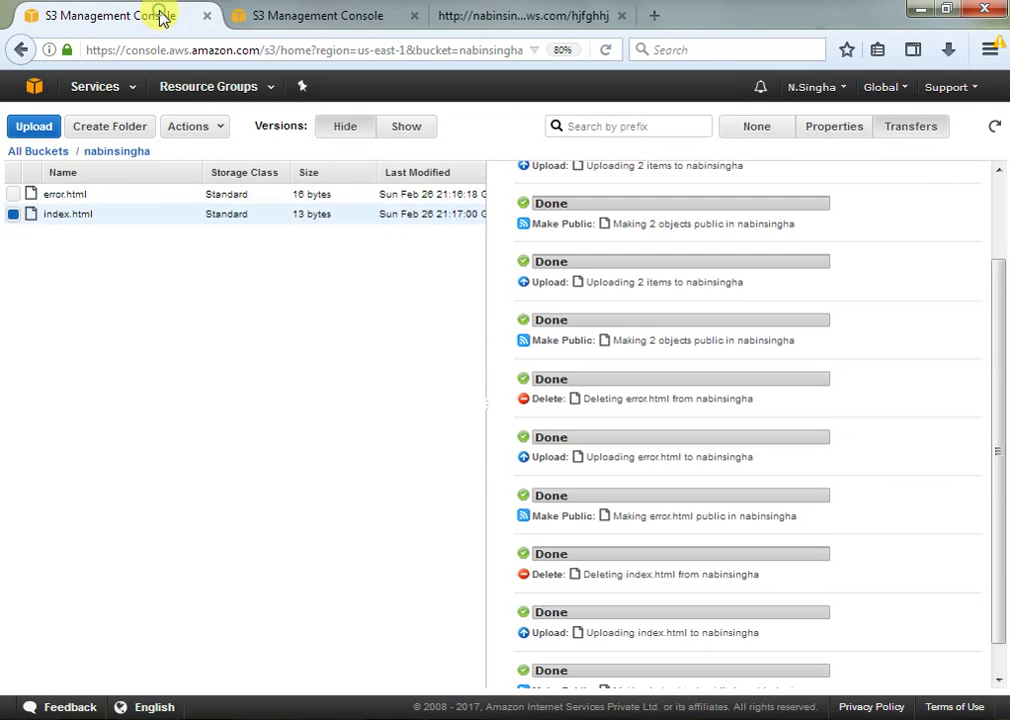
{"action": "left_click", "coordinate": [322, 25]}
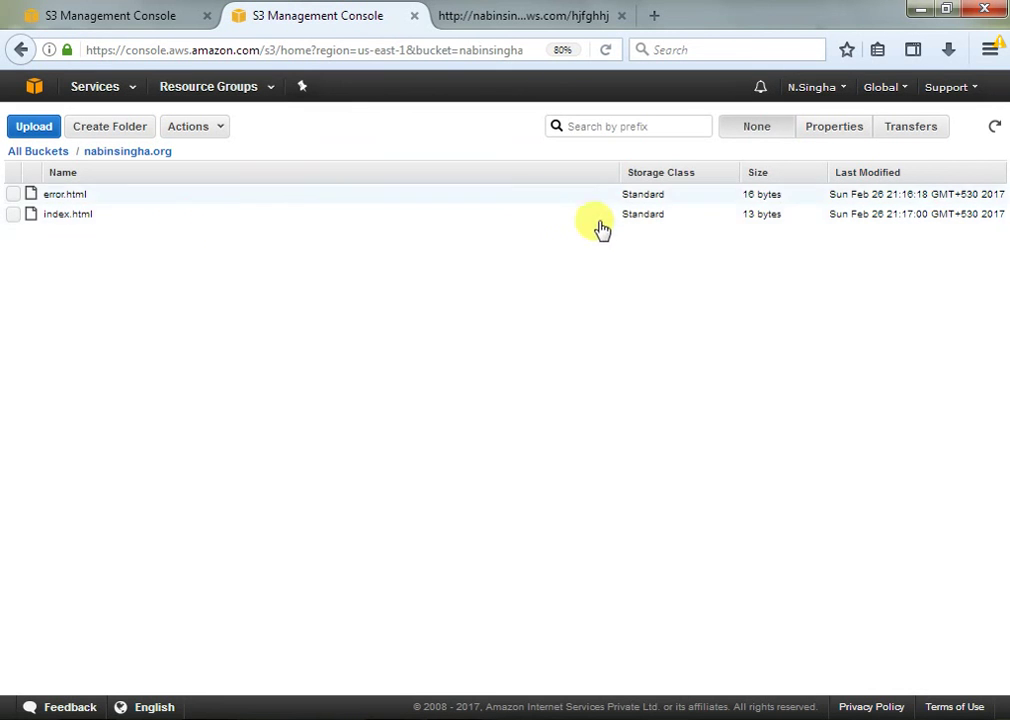
- Enter a tag with key a and value b in the source bucket's properties and discard the edit
{"action": "left_click", "coordinate": [140, 30]}
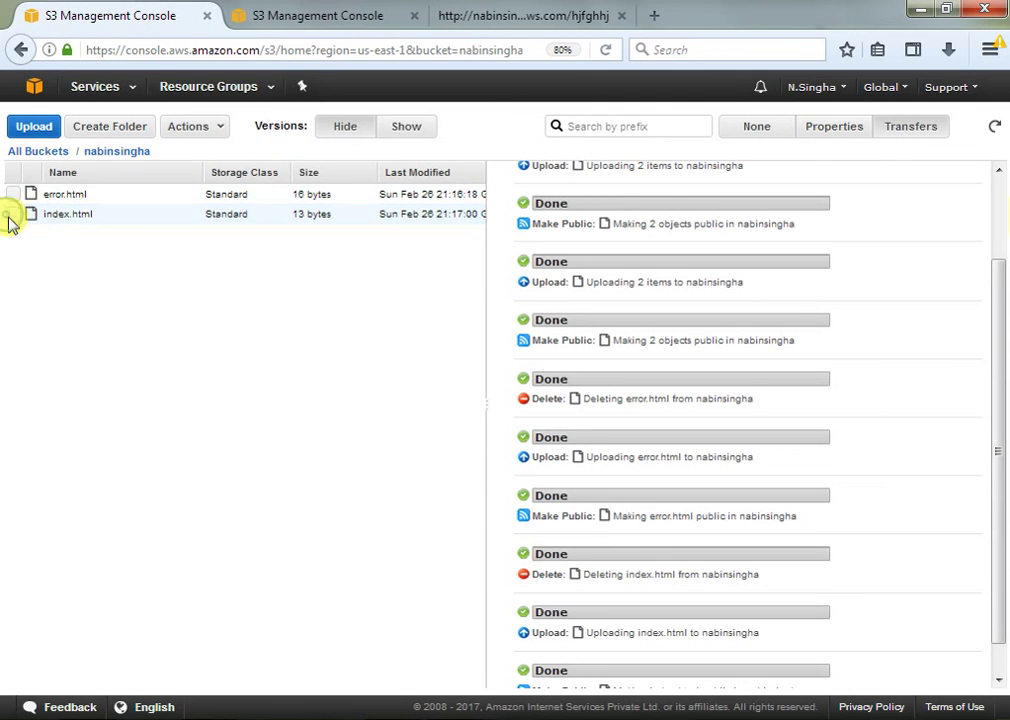
{"action": "left_click", "coordinate": [834, 128]}
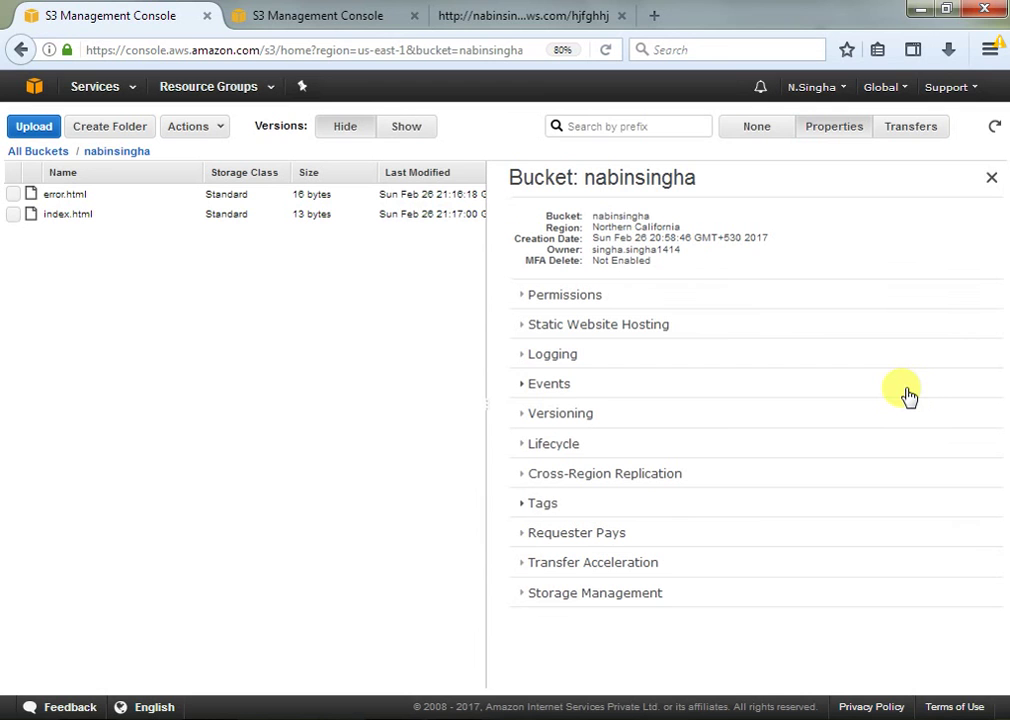
{"action": "left_click", "coordinate": [530, 504]}
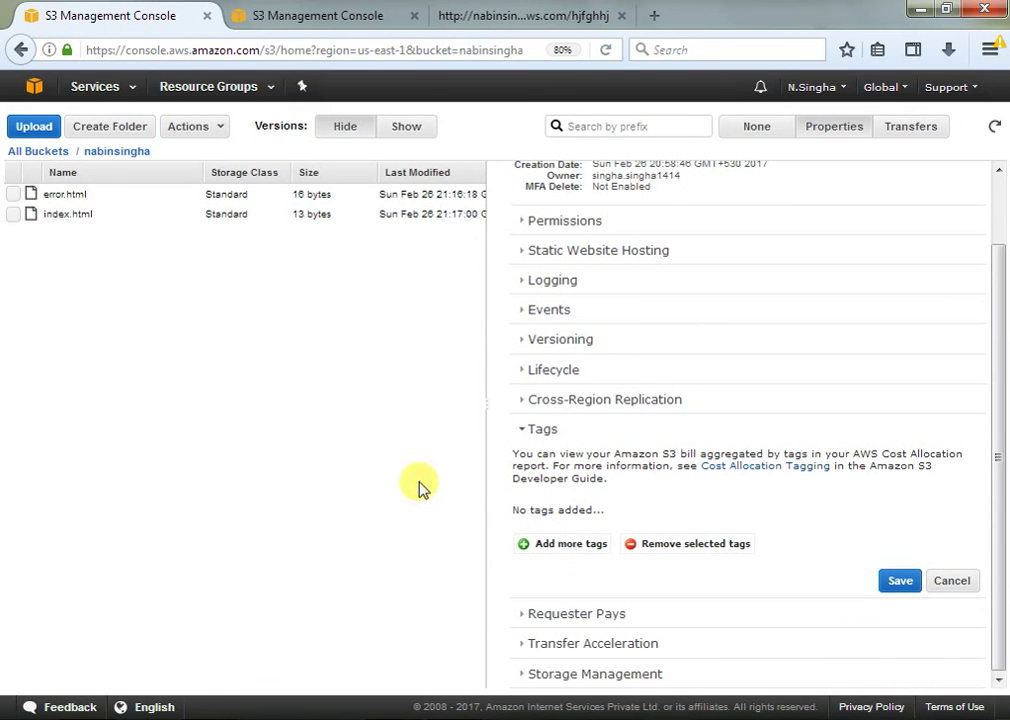
{"action": "left_click", "coordinate": [576, 546]}
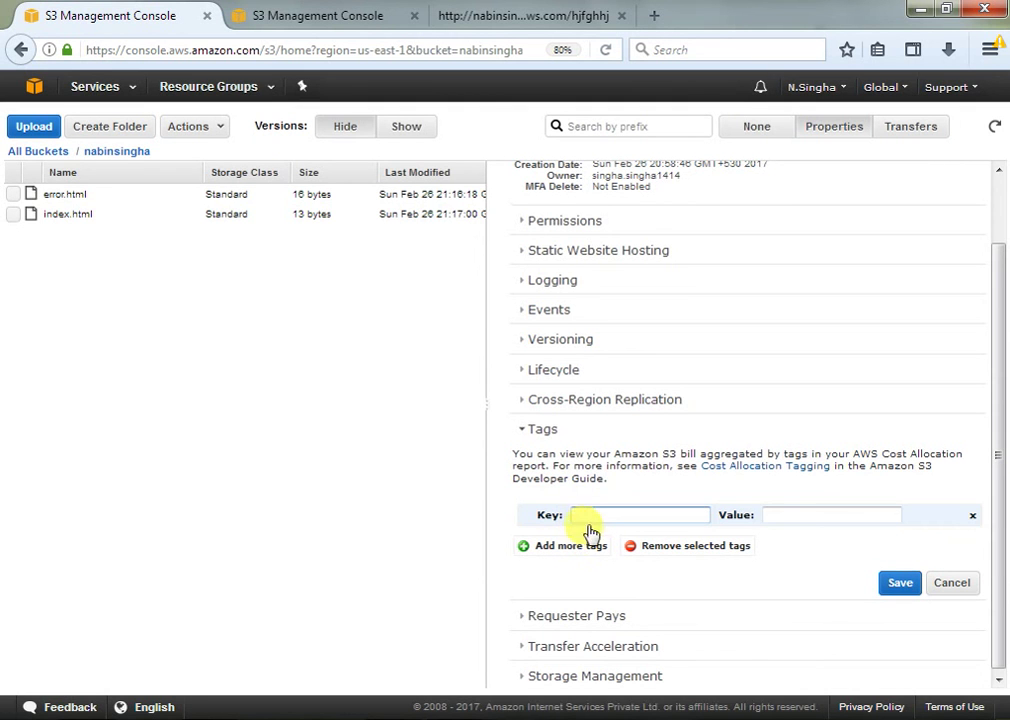
{"action": "type", "text": "a"}
{"action": "left_click", "coordinate": [776, 517]}
{"action": "type", "text": "b"}
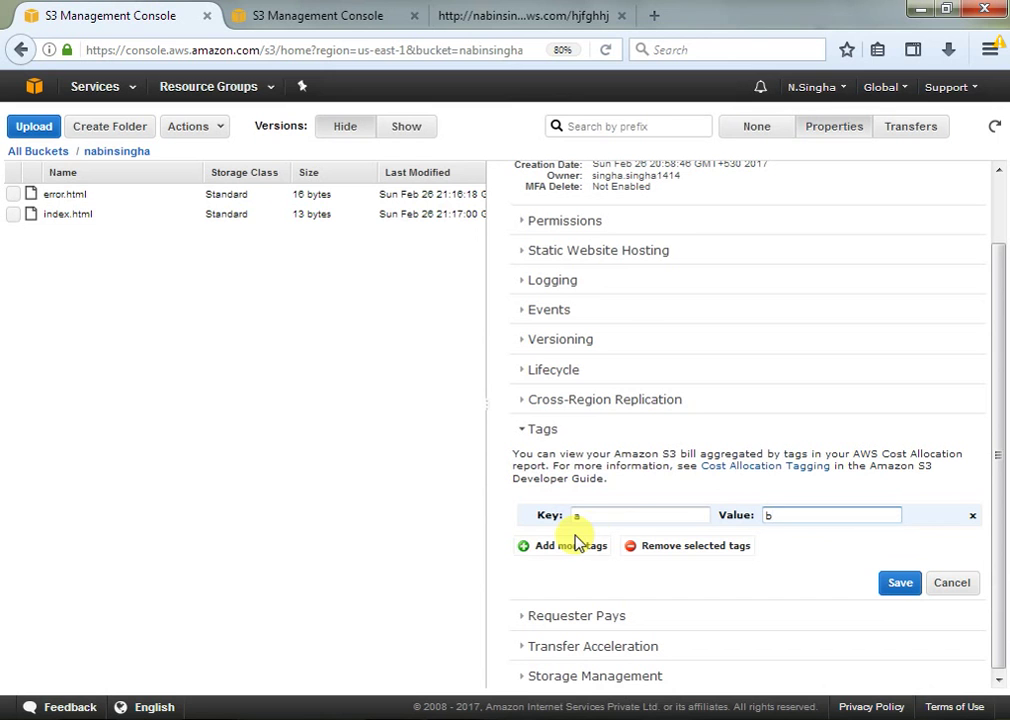
{"action": "left_click", "coordinate": [955, 585]}
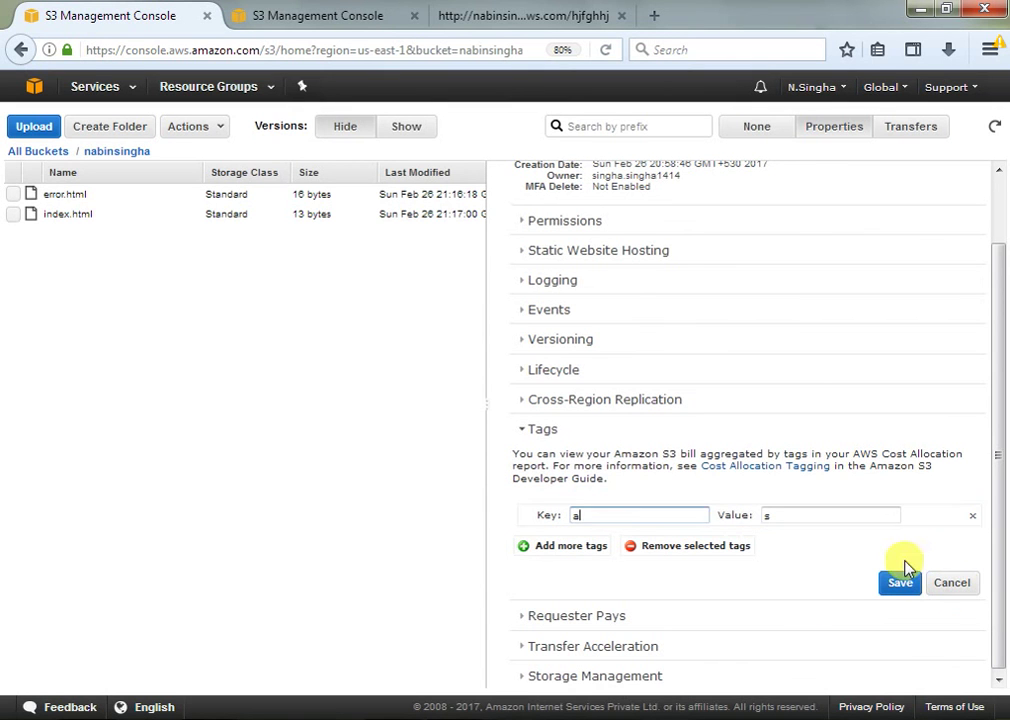
{"action": "left_click", "coordinate": [521, 432]}
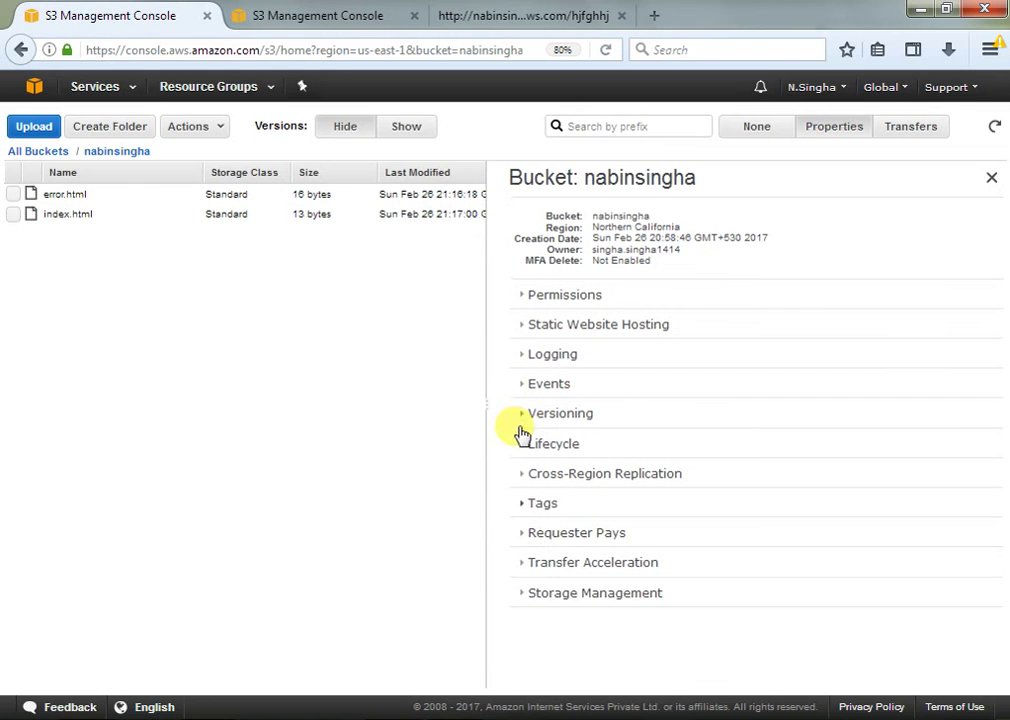
- Examine the source bucket's Requester Pays settings, switching the Enabled option on and off again without saving
{"action": "left_click", "coordinate": [521, 537]}
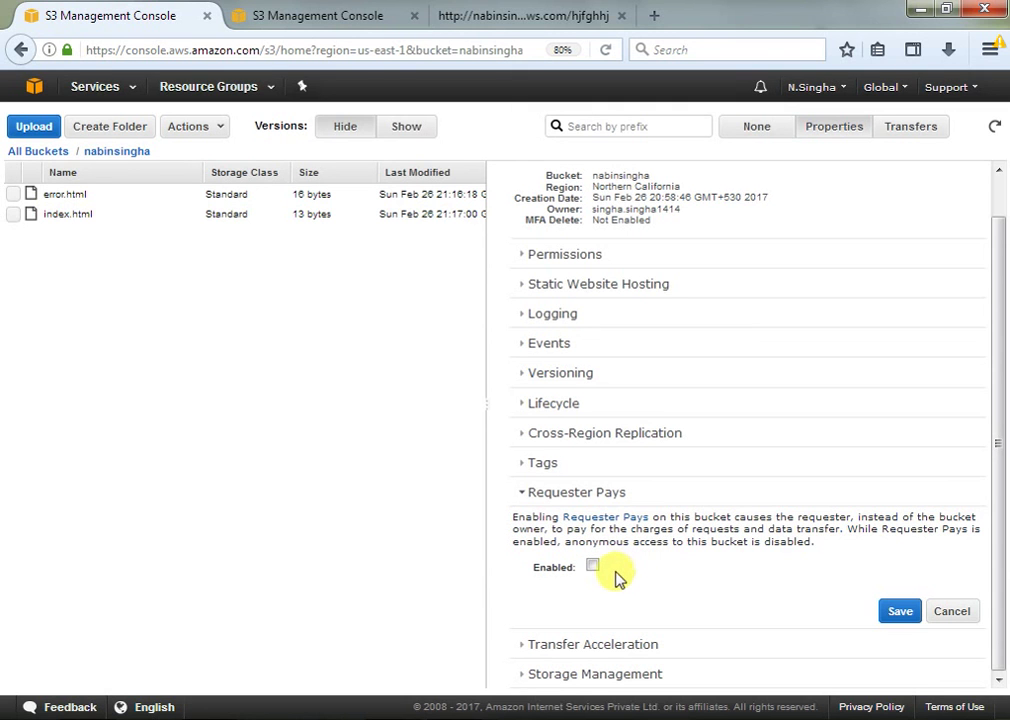
{"action": "key", "text": "Tab"}
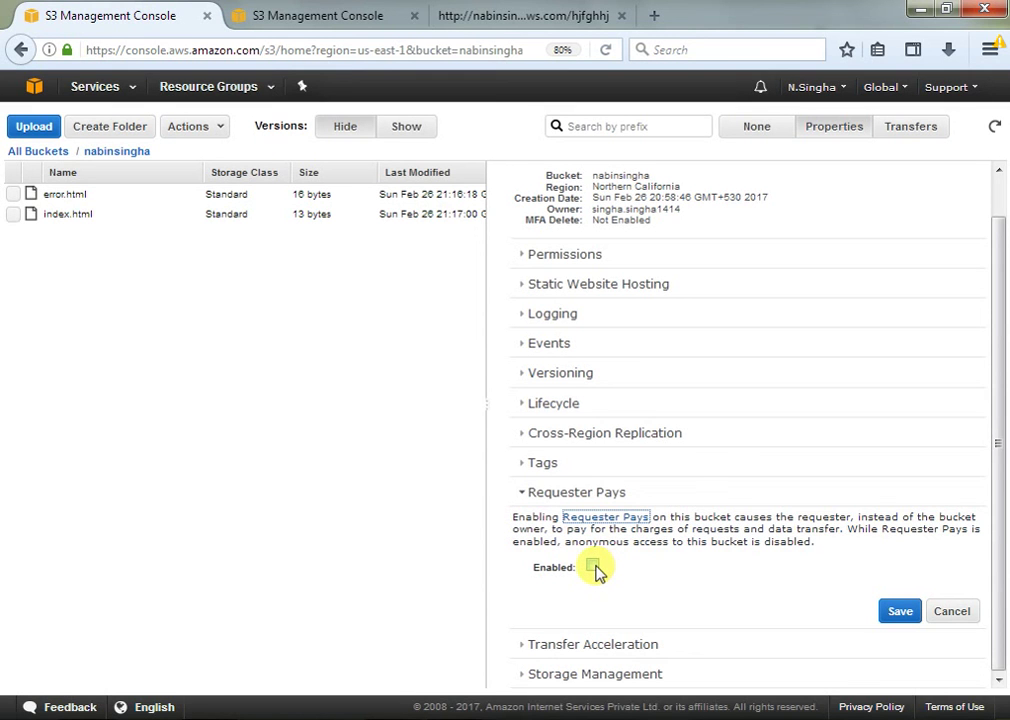
{"action": "left_click", "coordinate": [594, 567]}
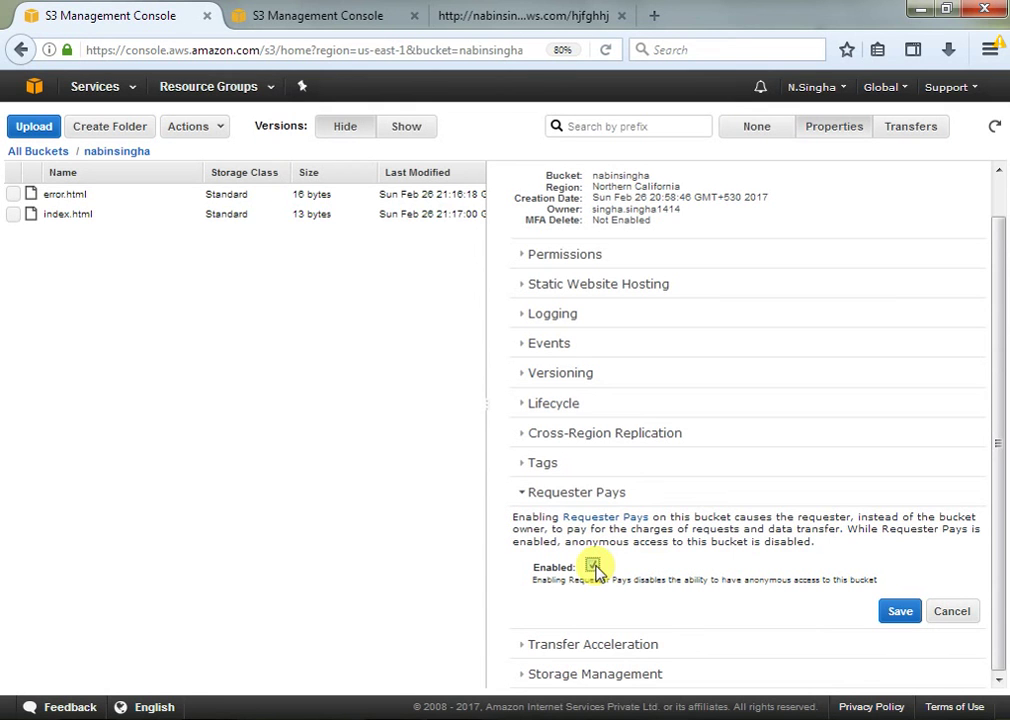
{"action": "left_click", "coordinate": [592, 566]}
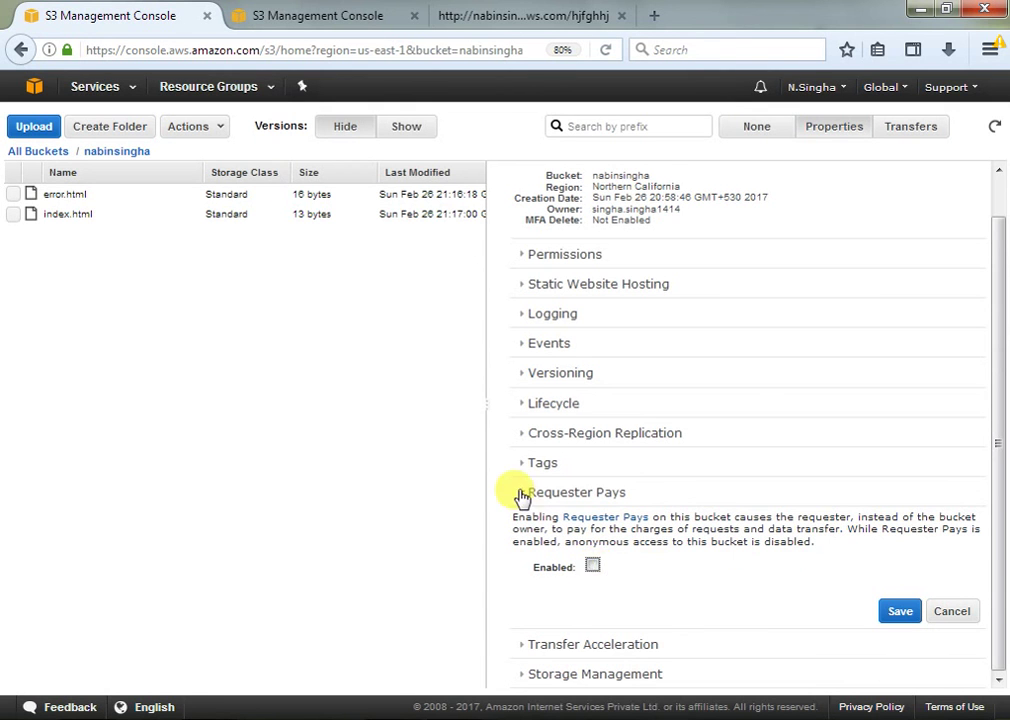
{"action": "left_click", "coordinate": [524, 492]}
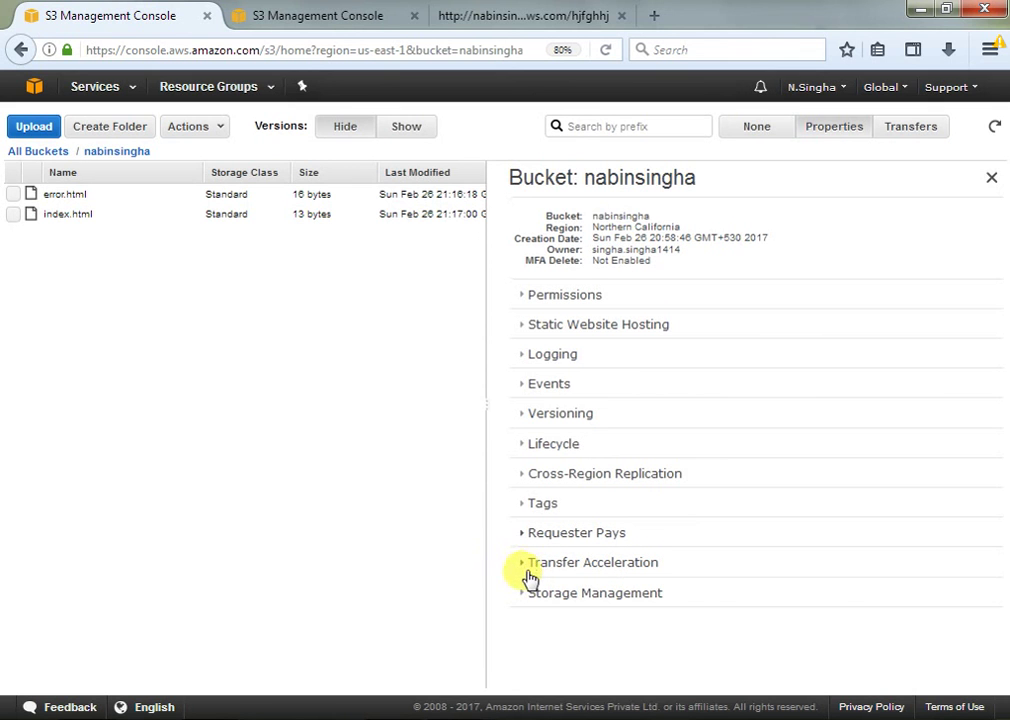
- Examine the Transfer Acceleration and Storage Management settings in the source bucket's properties
{"action": "left_click", "coordinate": [521, 564]}
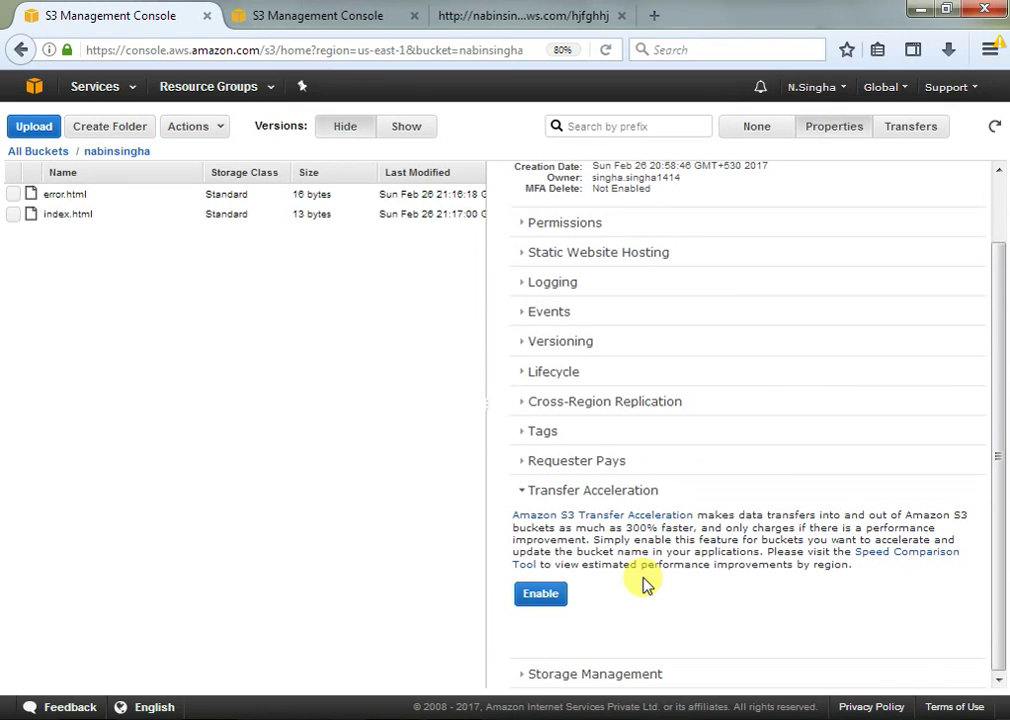
{"action": "left_click", "coordinate": [556, 600]}
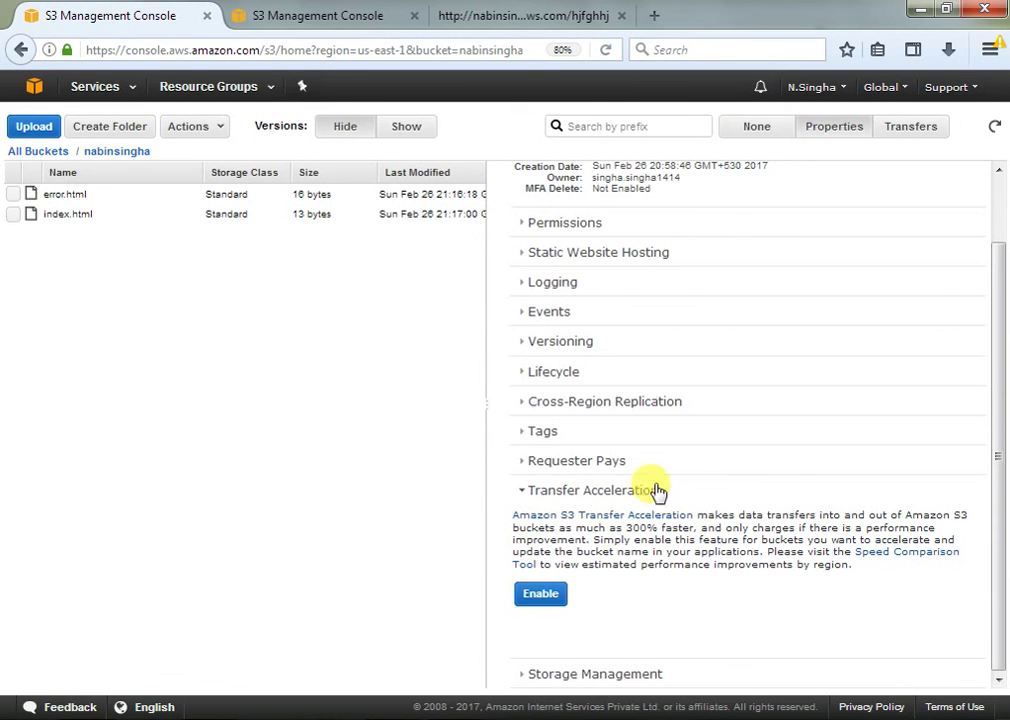
{"action": "left_click", "coordinate": [535, 676]}
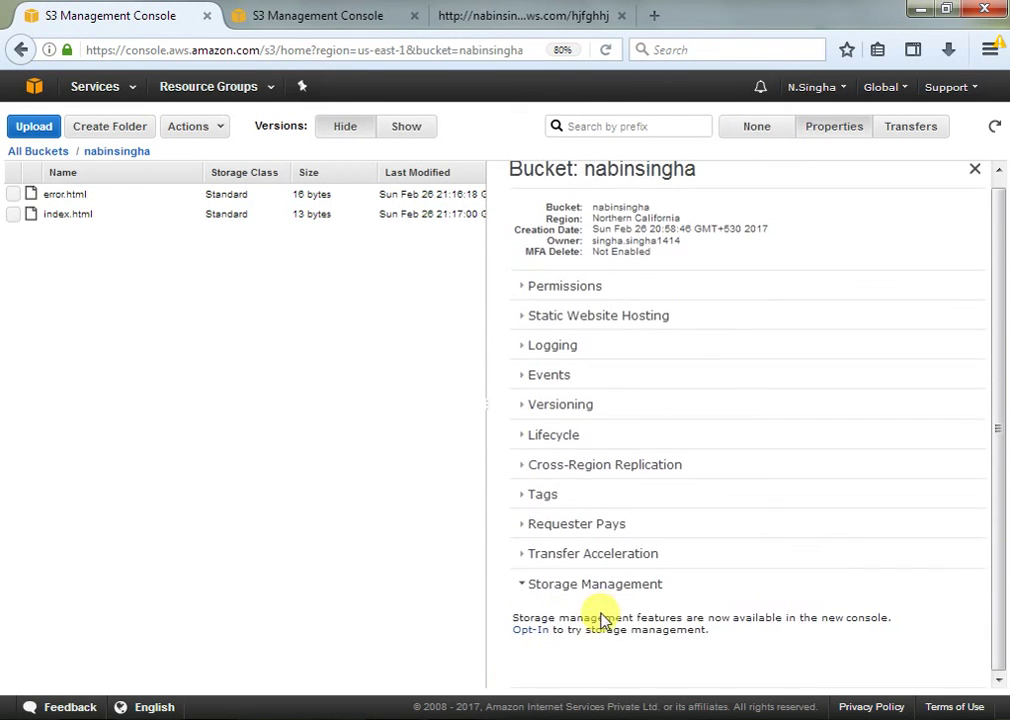